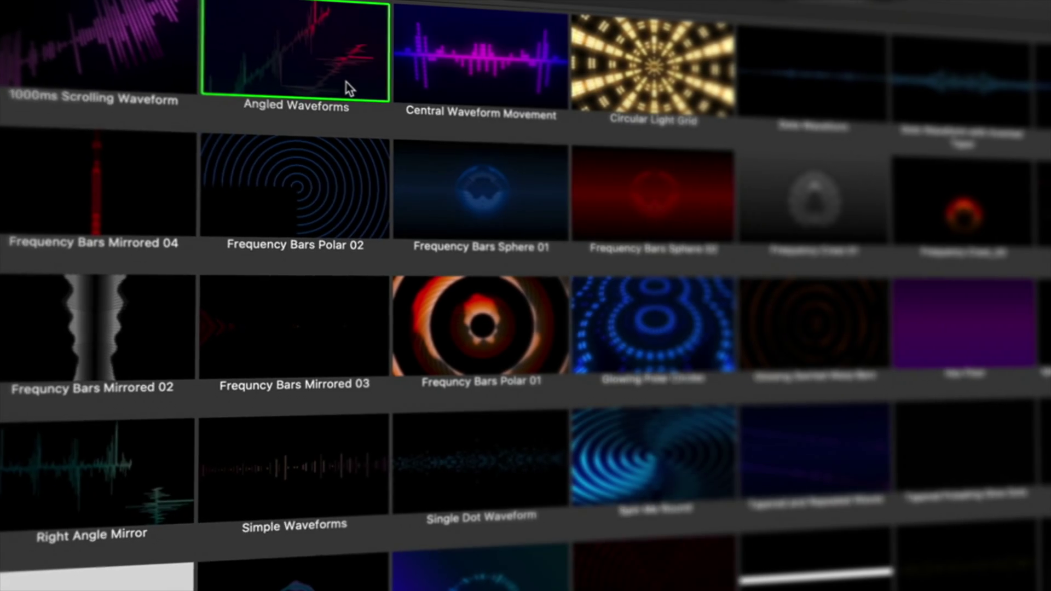
# - Preview the Central Waveform Movement and blue frequency bars presets, then rewind to the clip start
pyautogui.click(456, 76)
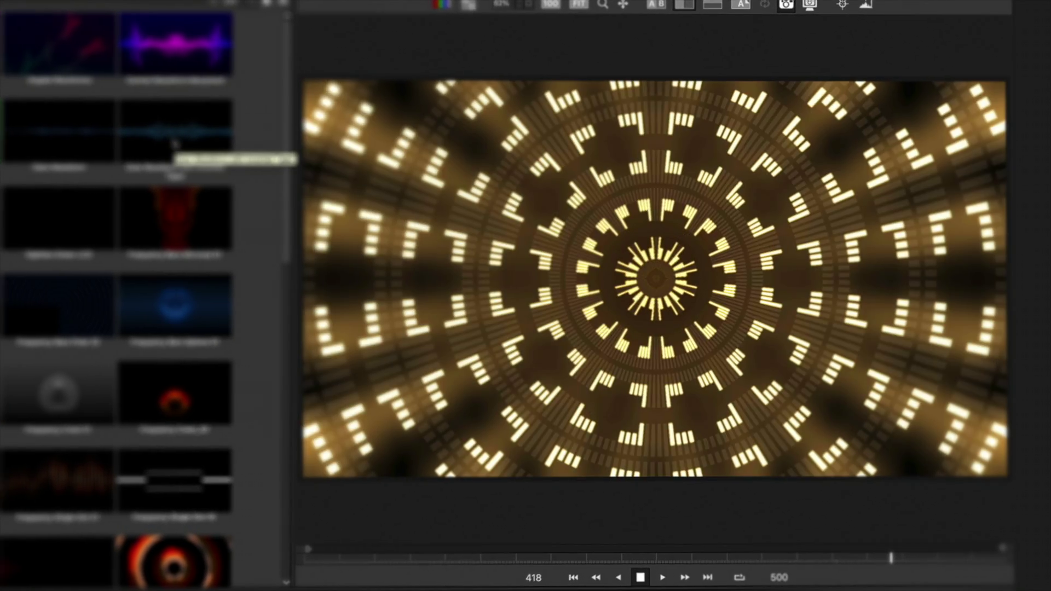
pyautogui.click(240, 146)
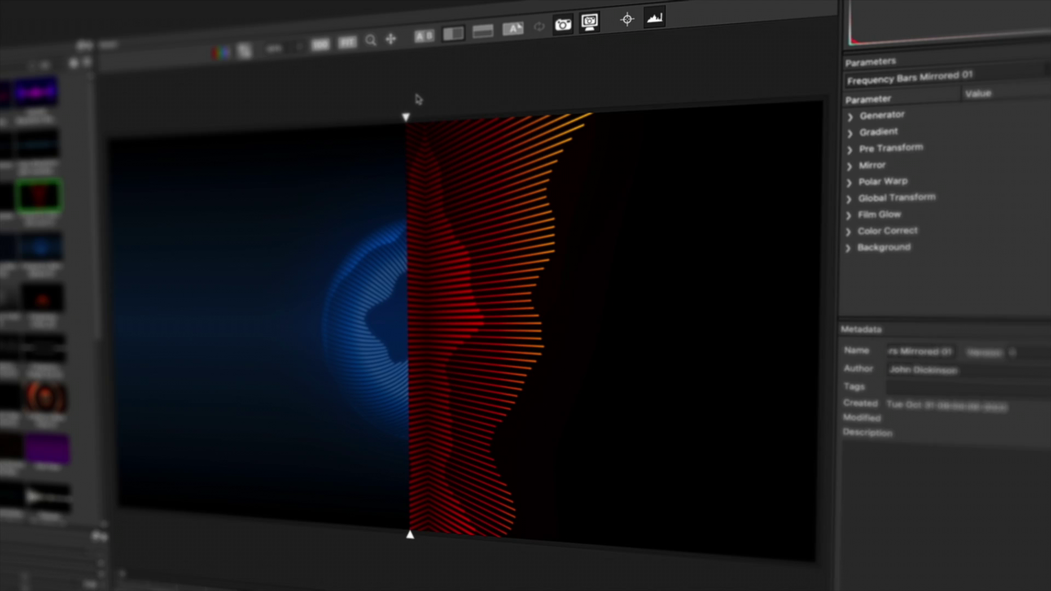
pyautogui.moveTo(405, 113); pyautogui.dragTo(229, 117)
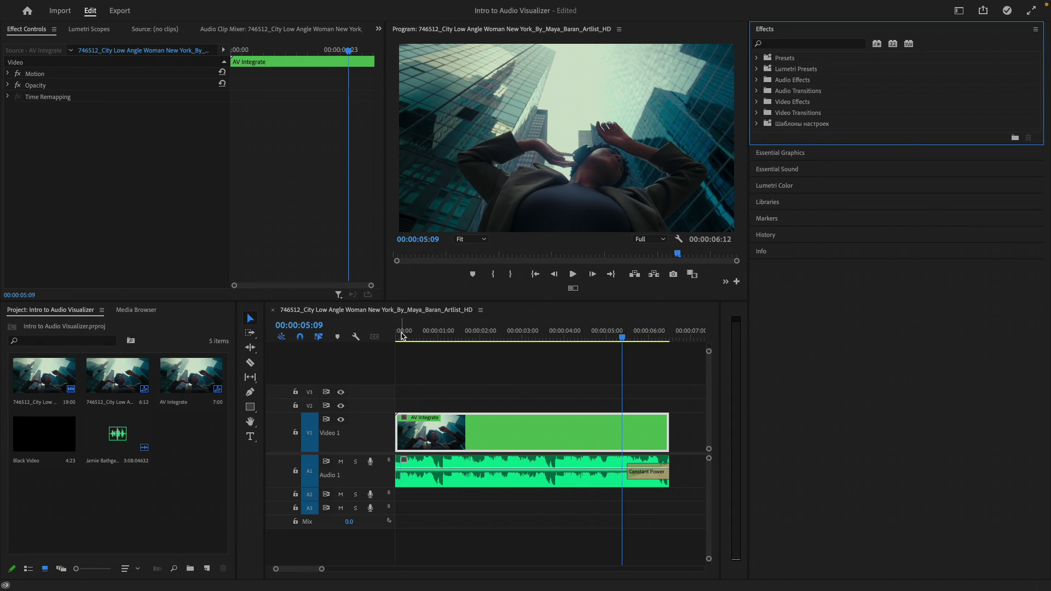
pyautogui.moveTo(401, 335); pyautogui.dragTo(387, 336)
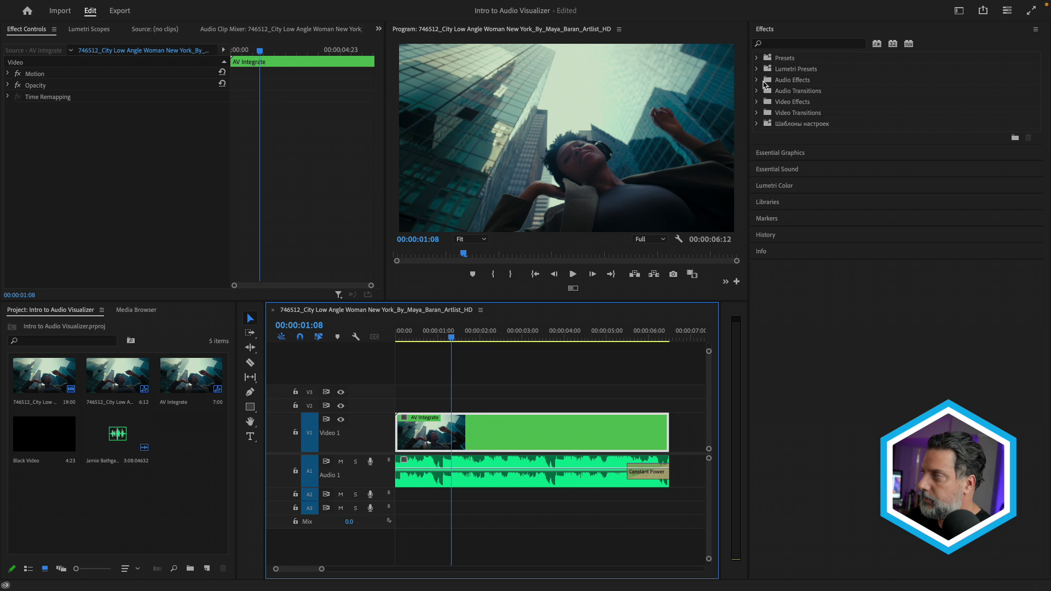
# - Drag BCC+Audio Visualizer from Video Effects > BCC Time onto the AV Integrate clip
pyautogui.click(757, 101)
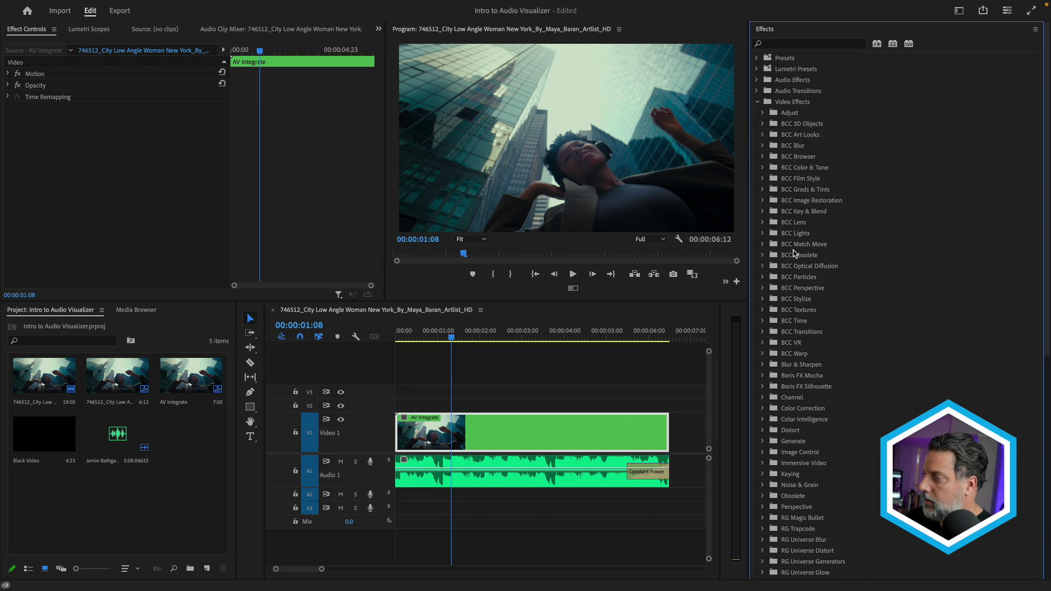
pyautogui.click(763, 321)
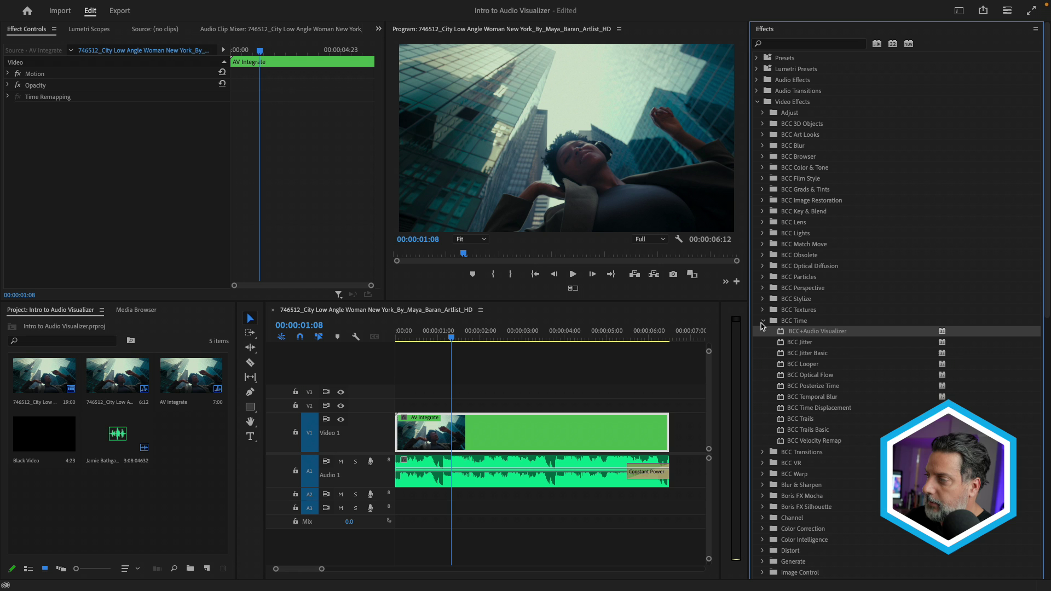
pyautogui.moveTo(782, 332); pyautogui.dragTo(645, 362)
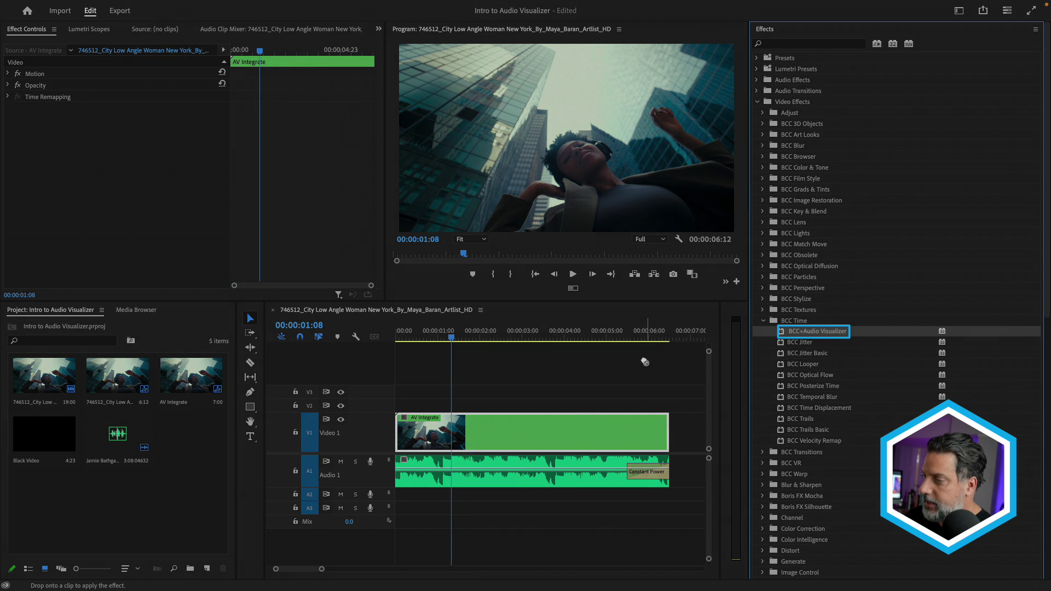
pyautogui.moveTo(578, 420); pyautogui.dragTo(566, 437)
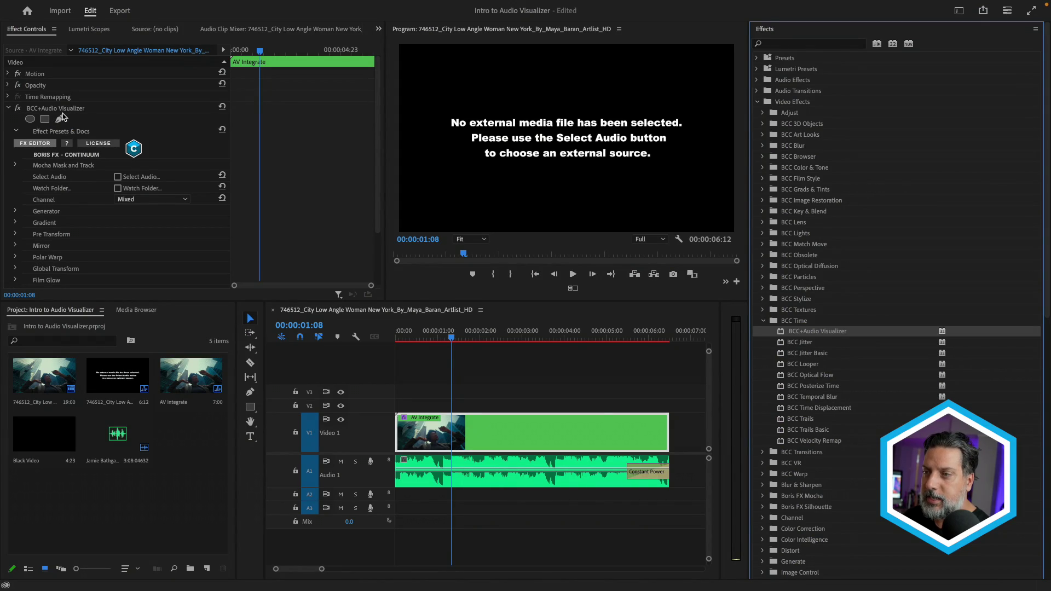
# - Use the clip's exported AIFF audio as the visualizer source and play the sequence from near the start
pyautogui.click(118, 178)
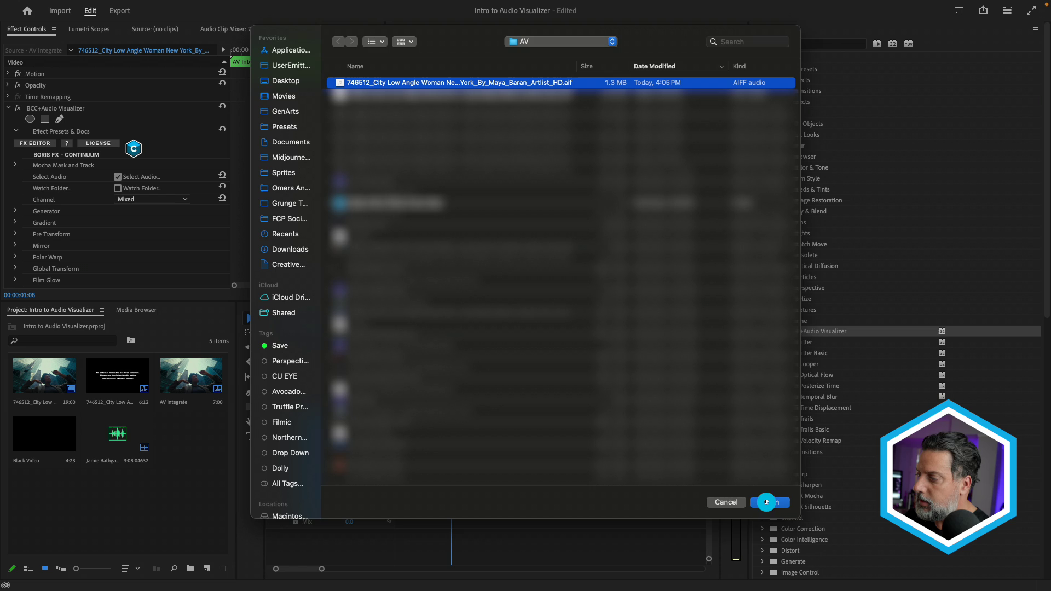
pyautogui.click(769, 502)
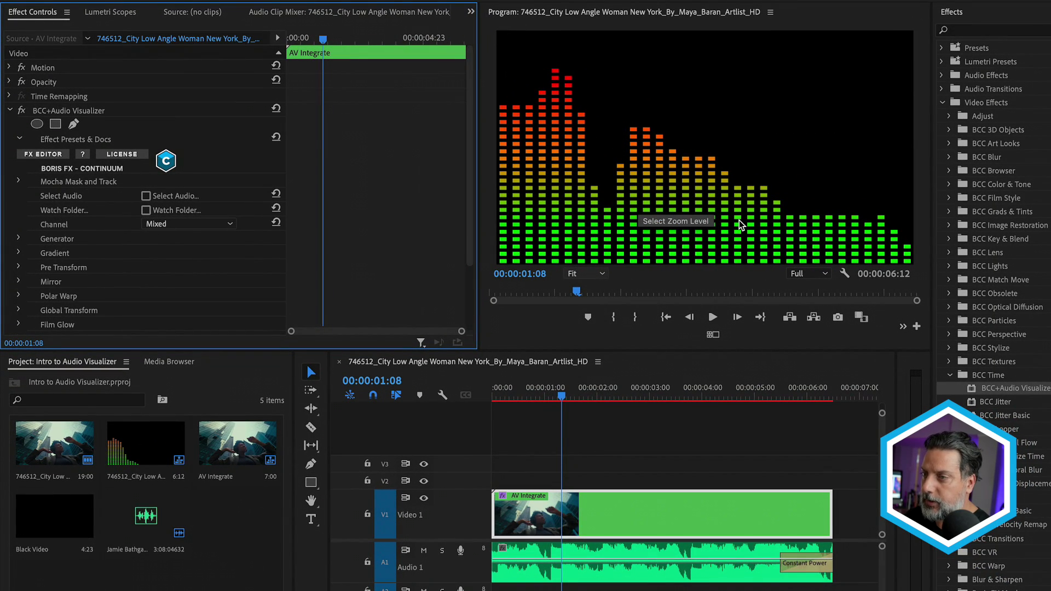
pyautogui.click(498, 389)
pyautogui.press('space')
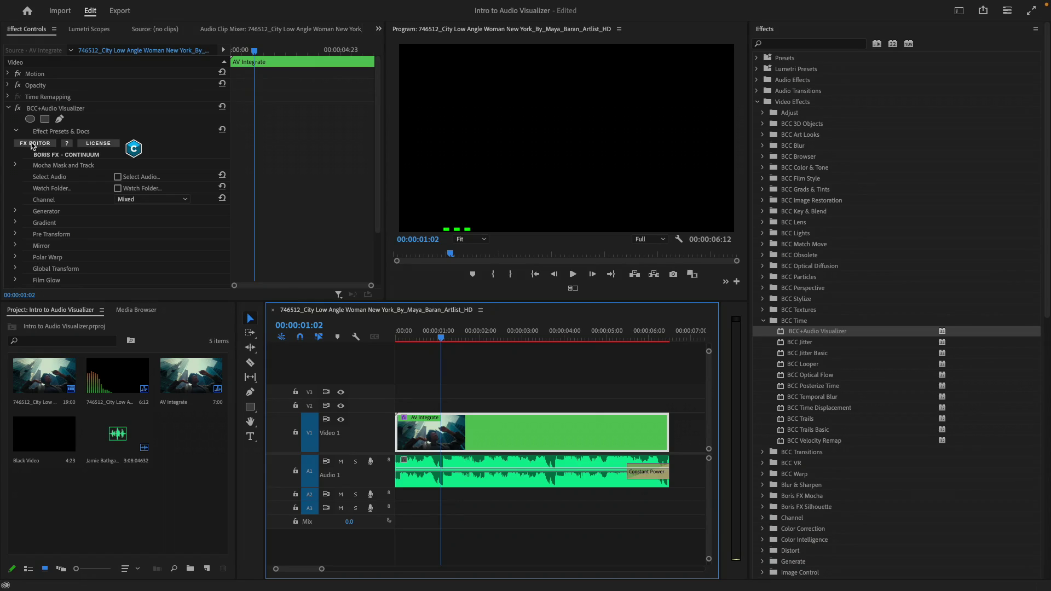
# - Open the FX Editor and try the 1000ms Scrolling Waveform and Central Waveform Movement presets
pyautogui.click(30, 145)
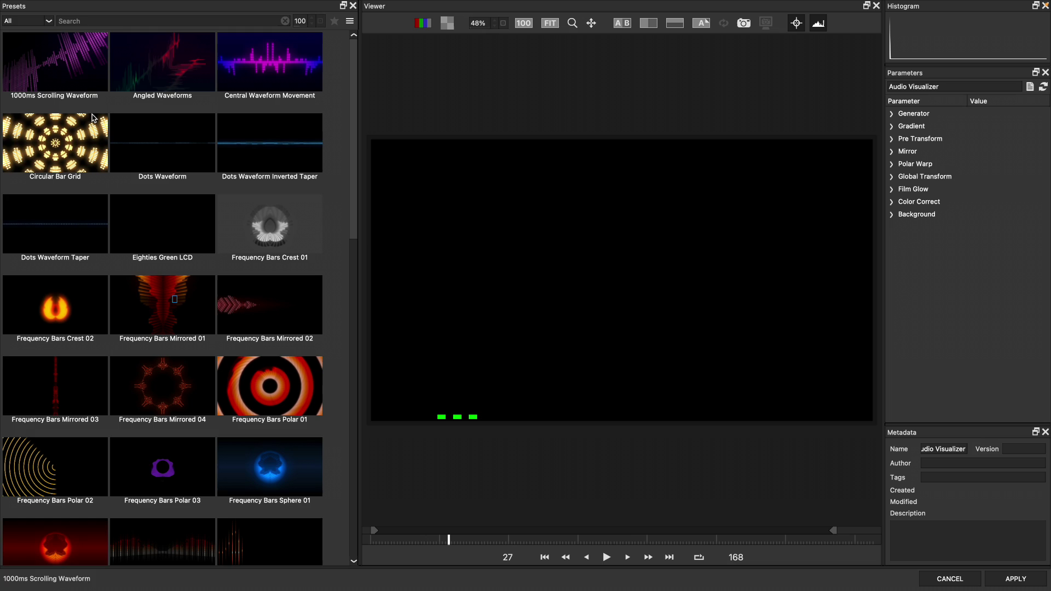
pyautogui.click(62, 251)
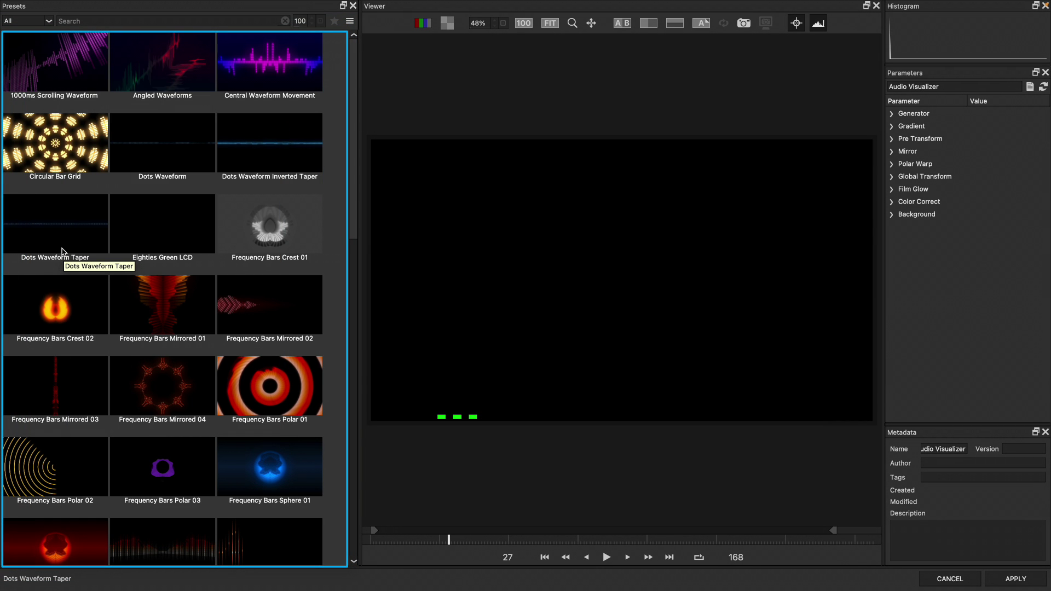
pyautogui.click(74, 85)
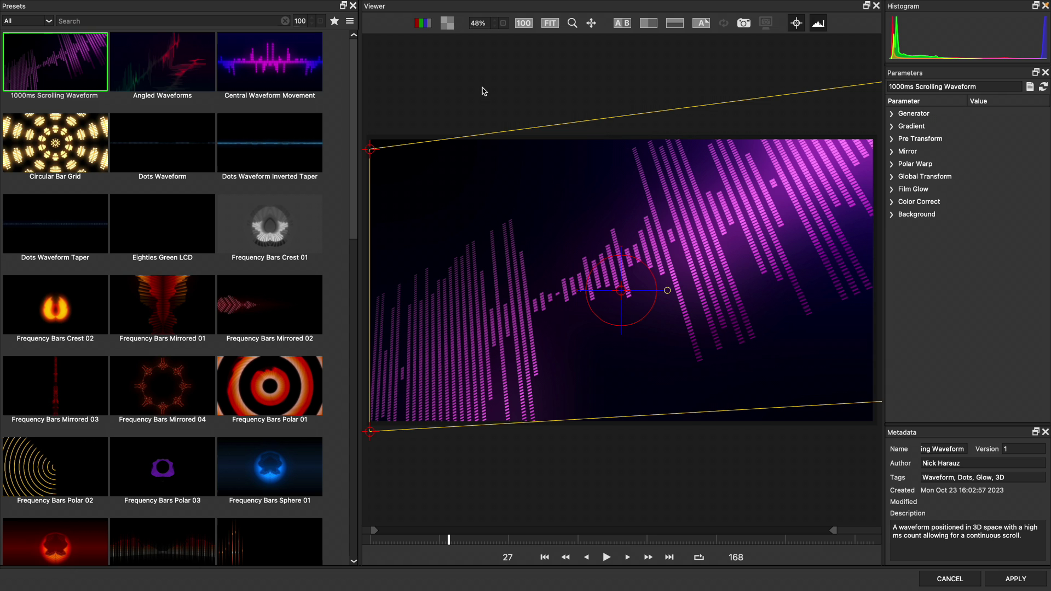
pyautogui.click(607, 557)
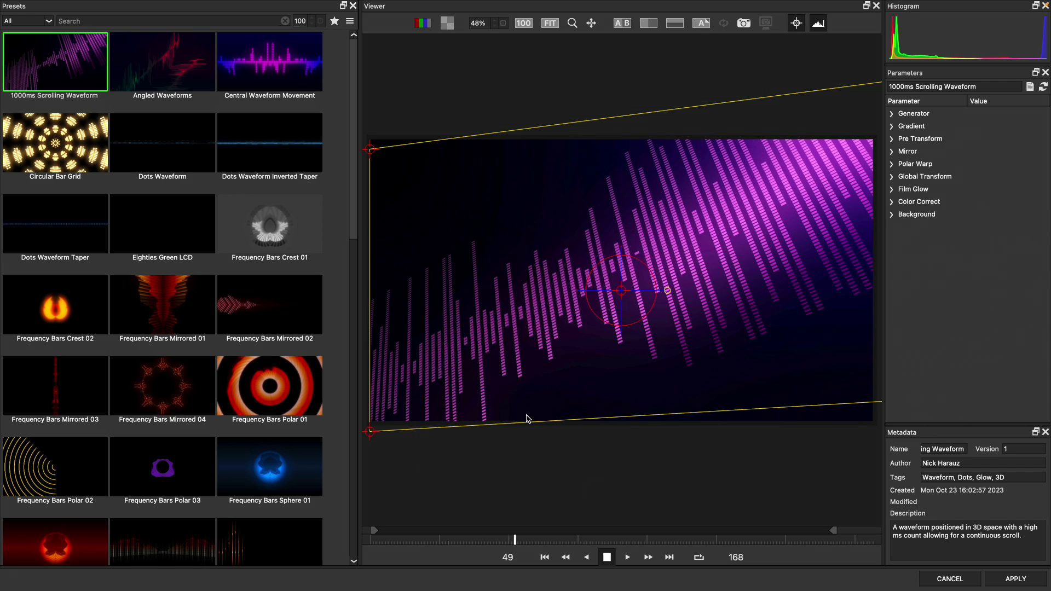
pyautogui.click(319, 78)
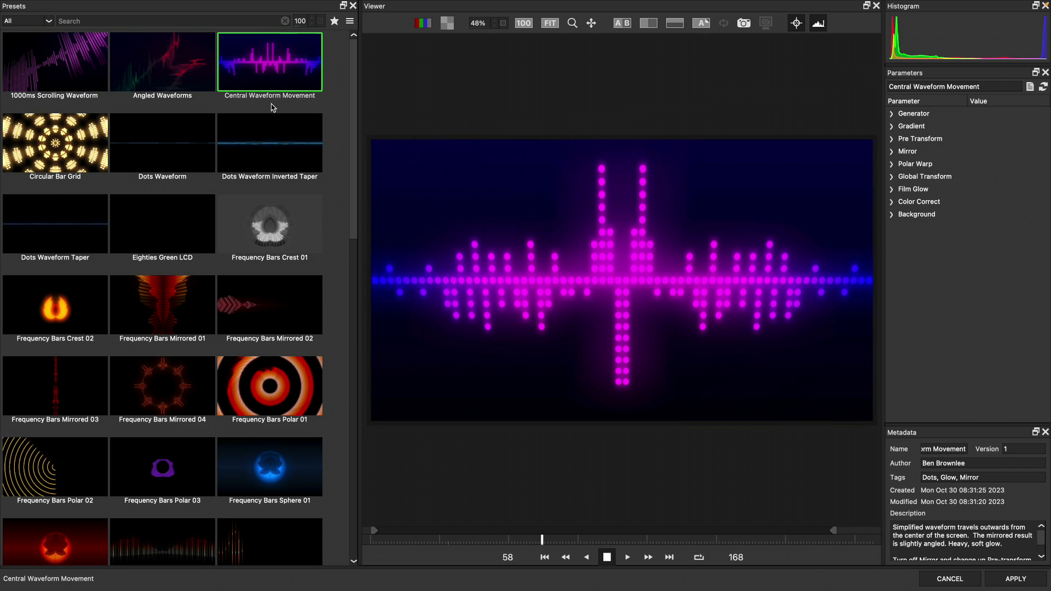
# - Preview Frequency Bars Polar 01, Mirrored 04, Mirrored 03, Polar 02 and Polar 03 presets
pyautogui.click(267, 383)
pyautogui.click(163, 386)
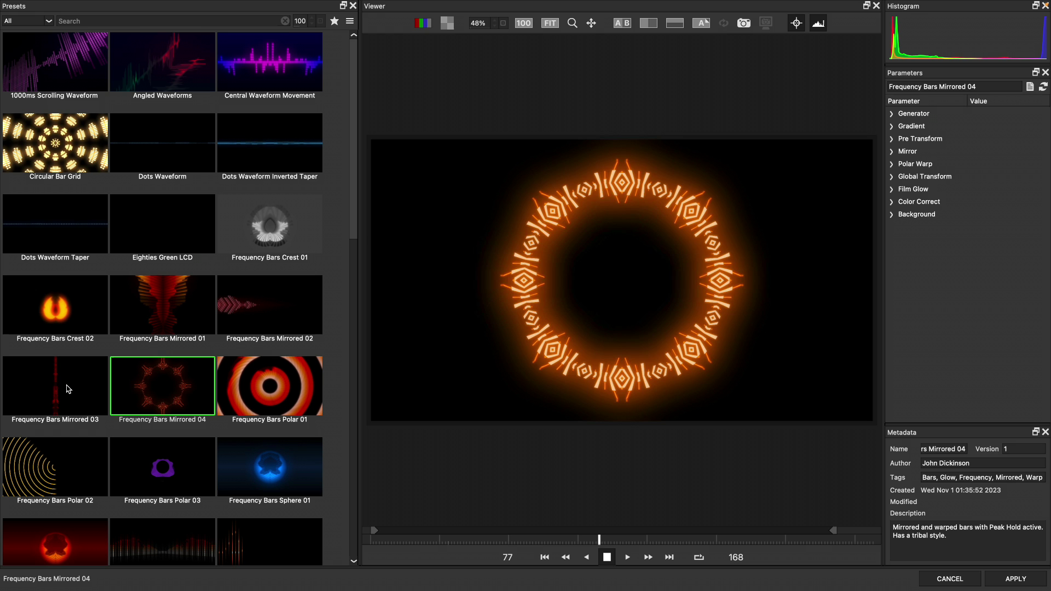
pyautogui.click(55, 389)
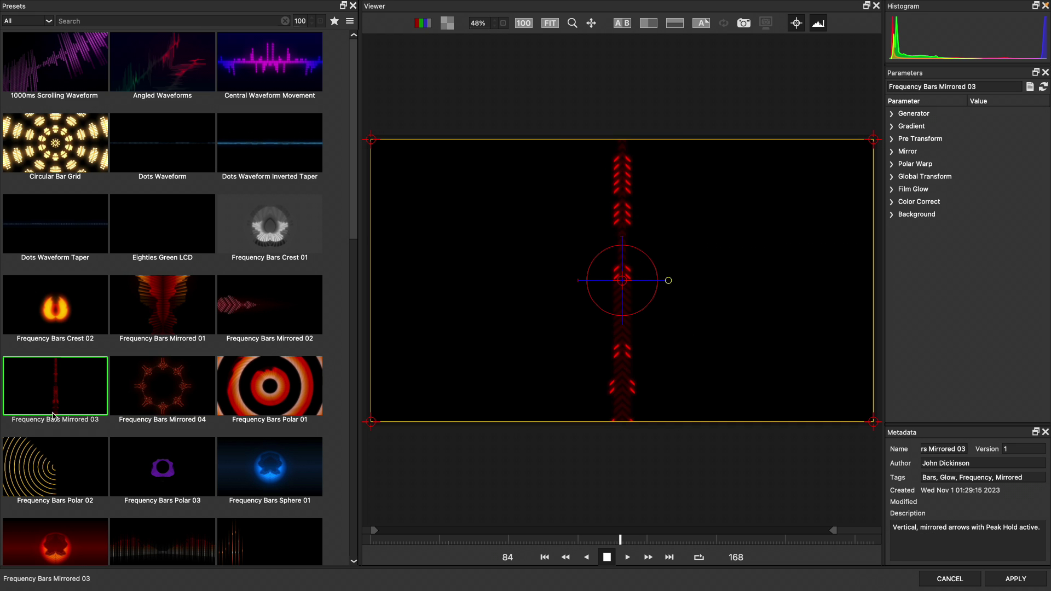
pyautogui.click(62, 468)
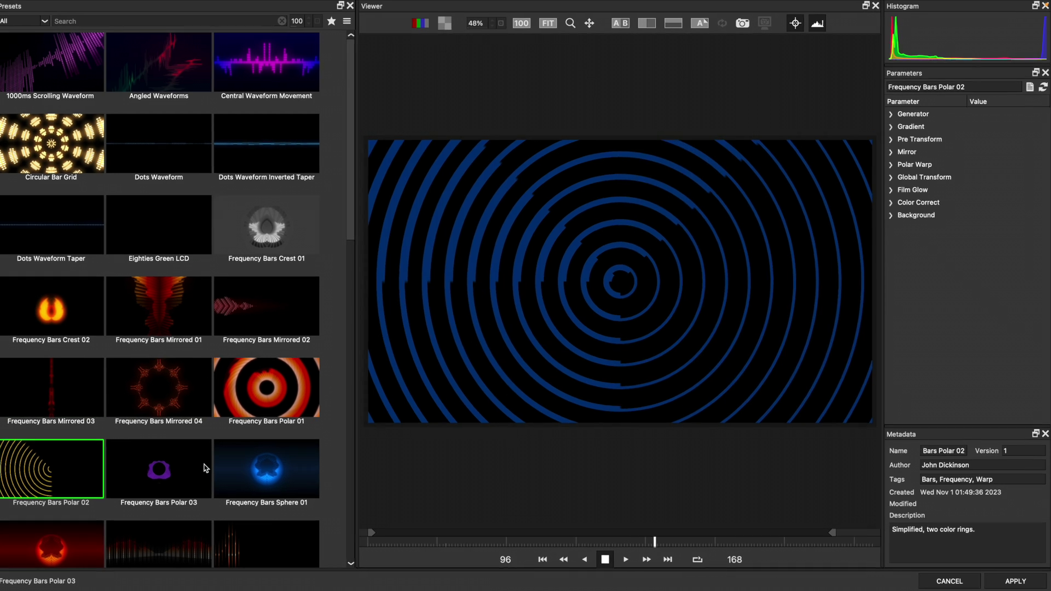
pyautogui.click(208, 467)
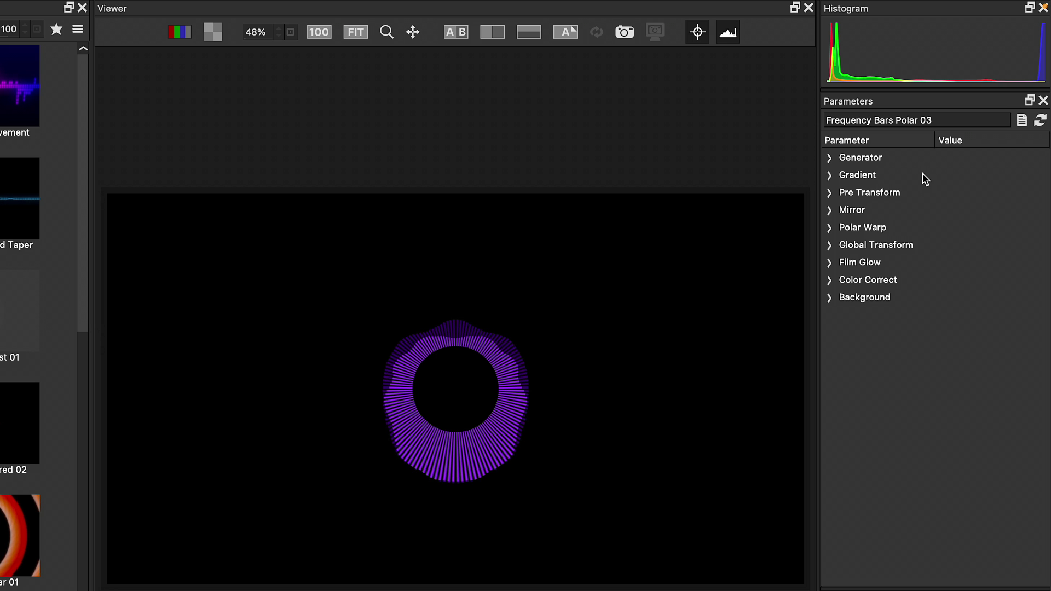
# - Inspect the Generator, Mirror and Polar Warp settings, then load Frequency Bars Sphere 02
pyautogui.click(830, 157)
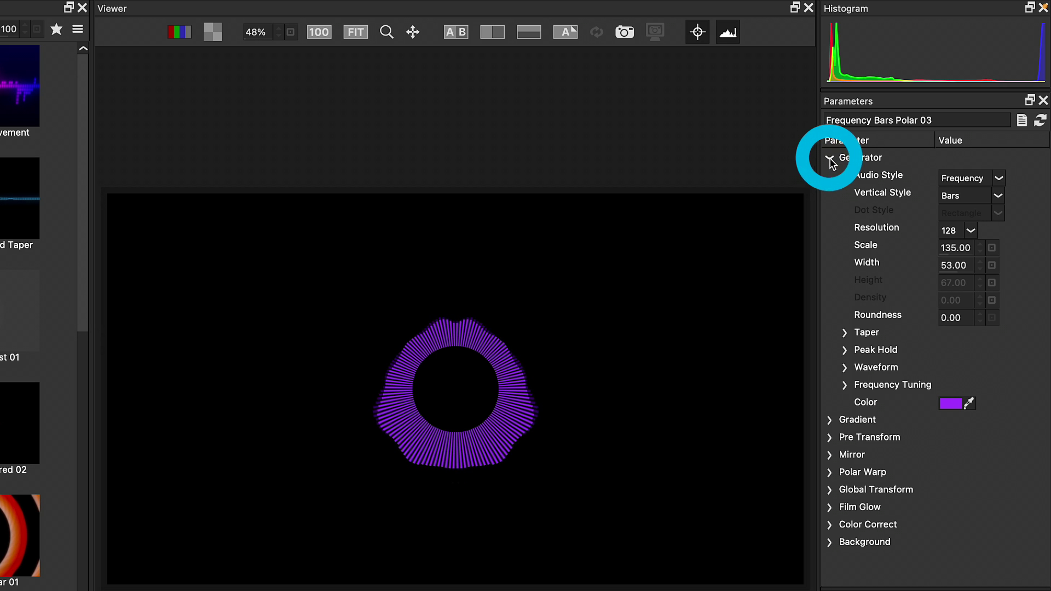
pyautogui.click(837, 454)
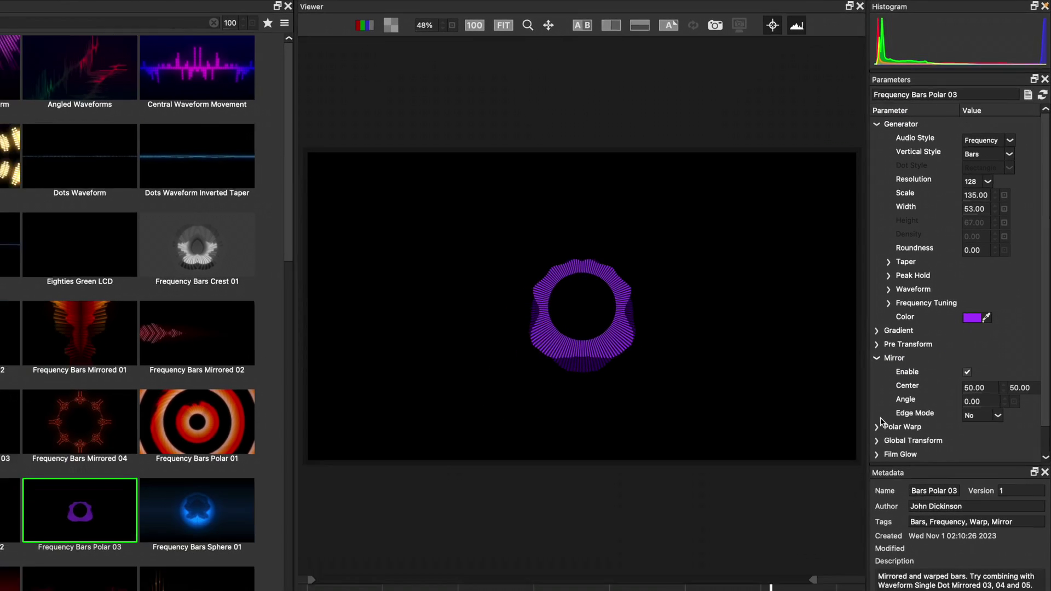
pyautogui.click(880, 422)
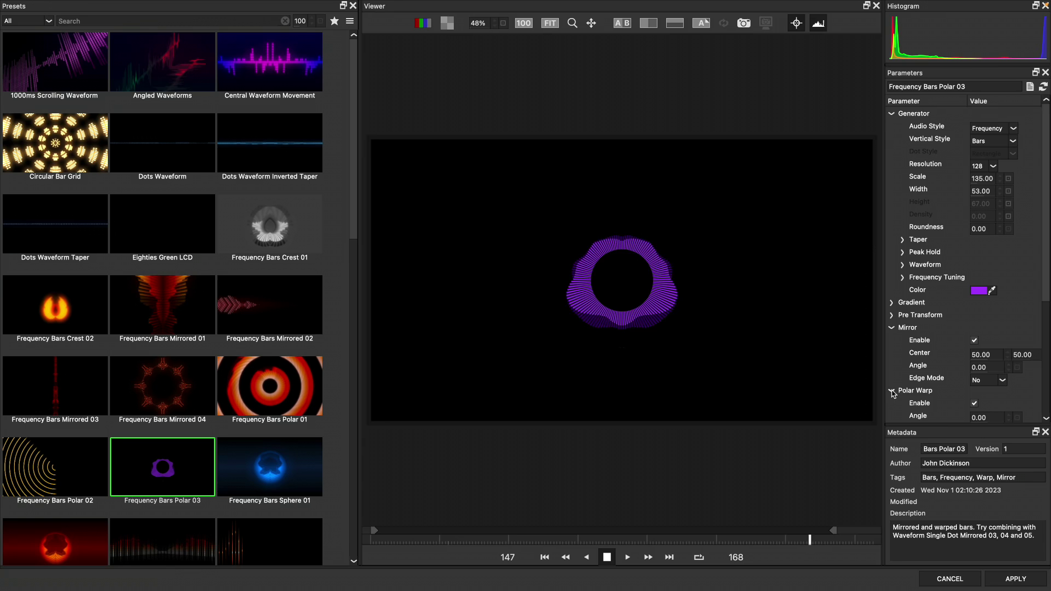
pyautogui.scroll(-2, 931, 361)
pyautogui.click(204, 512)
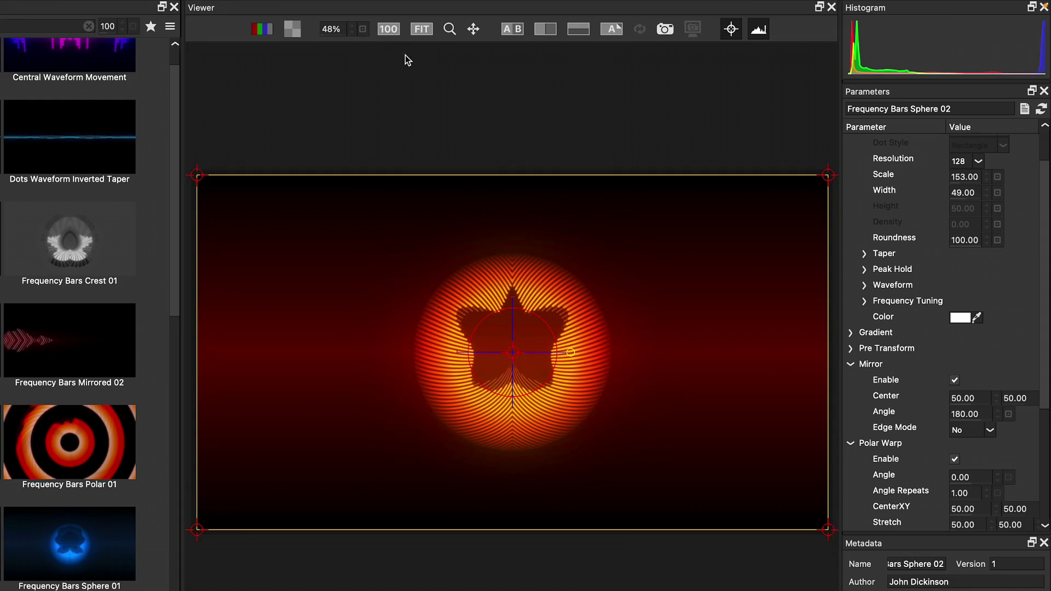
# - Briefly compare against the source footage, then store a snapshot of the sphere look
pyautogui.click(552, 29)
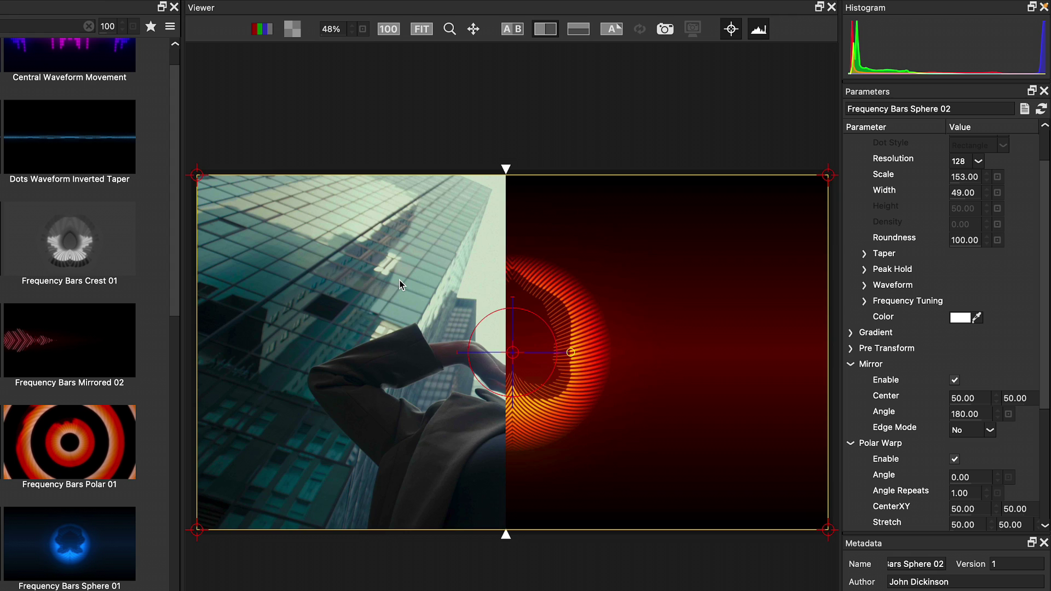
pyautogui.click(550, 30)
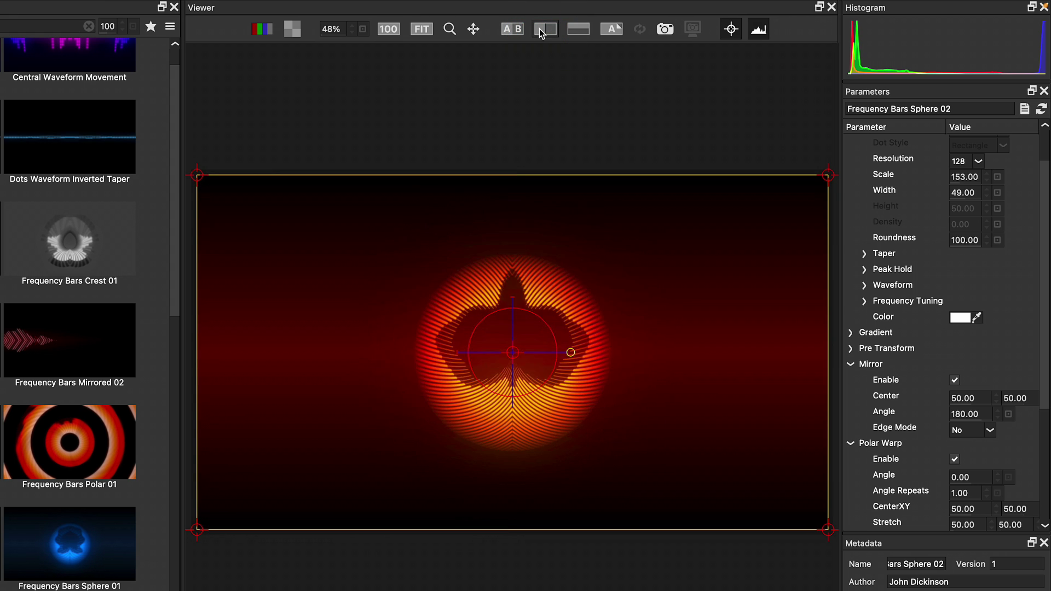
pyautogui.click(664, 31)
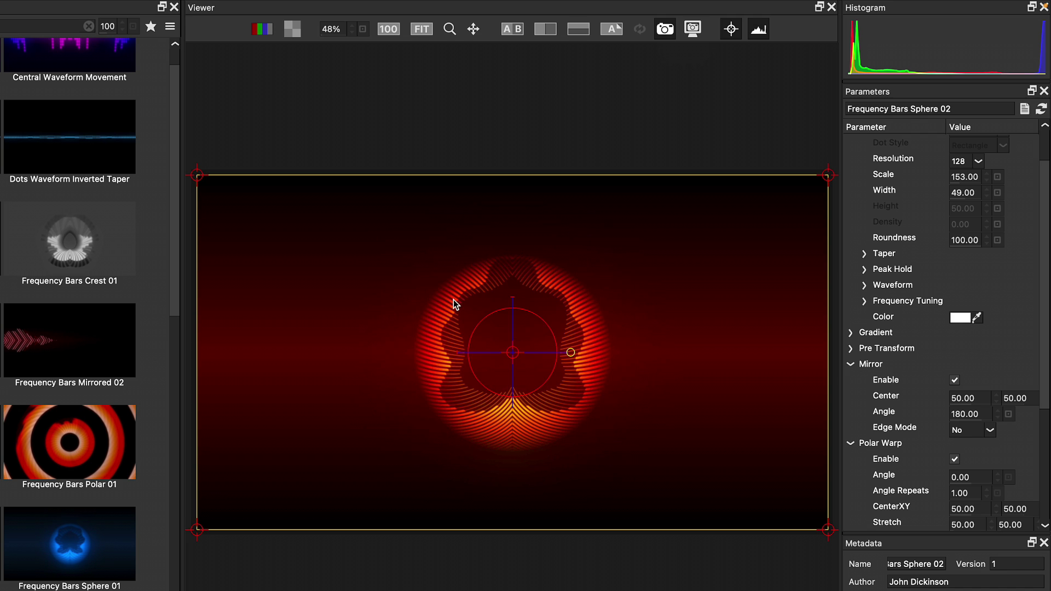
# - Load Frequency Bars Mirrored 02 and view it beside the snapshot, moving the split divider
pyautogui.click(52, 343)
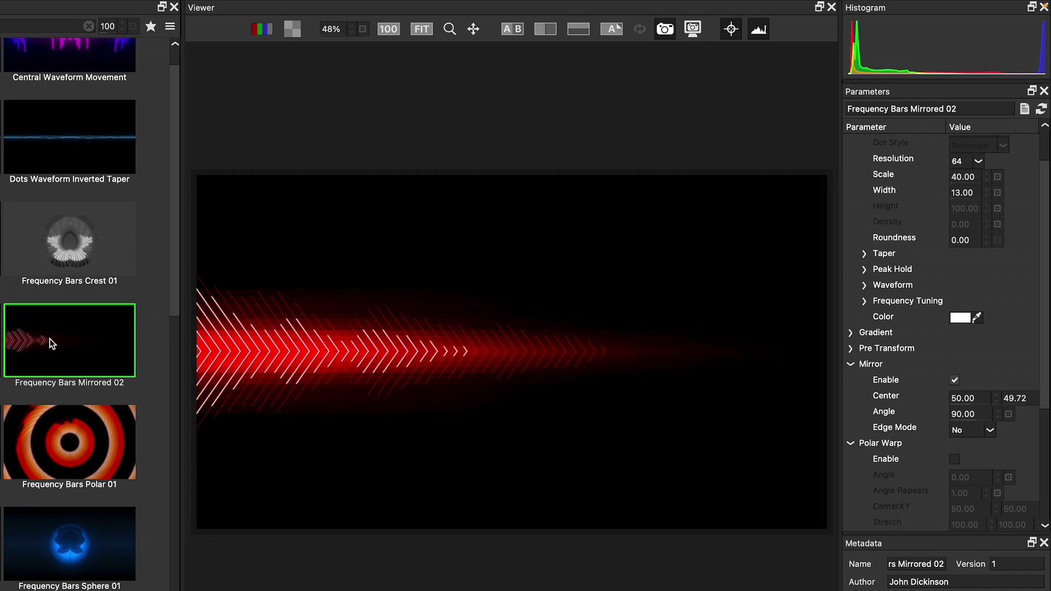
pyautogui.click(663, 34)
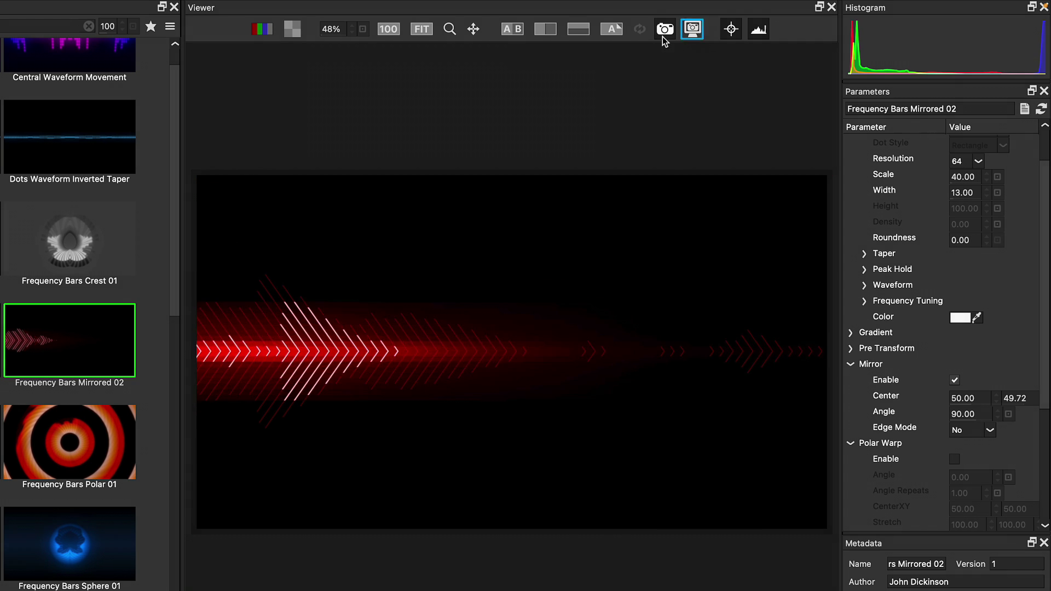
pyautogui.click(693, 30)
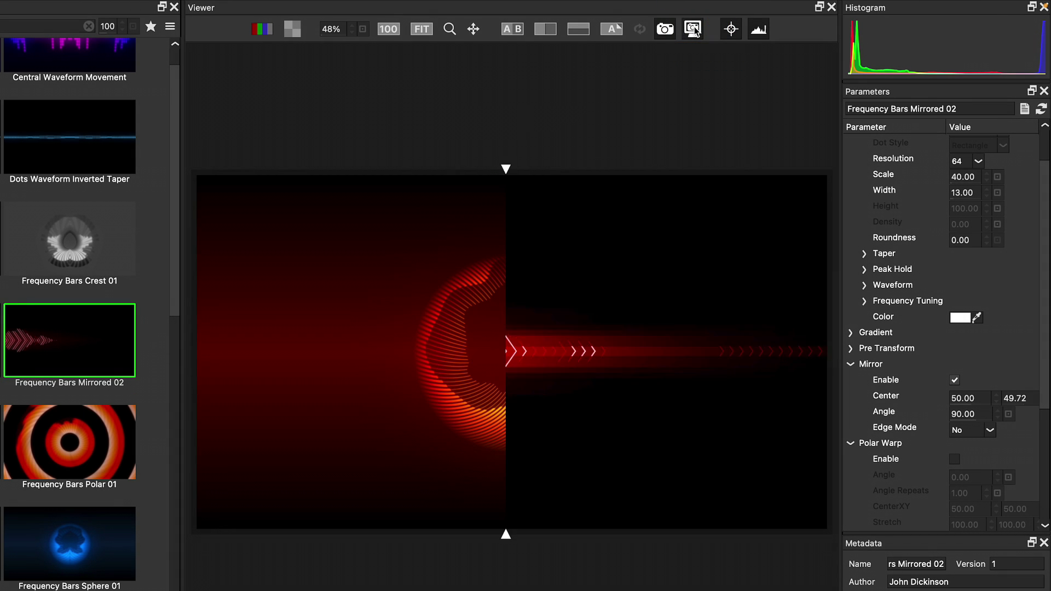
pyautogui.moveTo(345, 178); pyautogui.dragTo(800, 340)
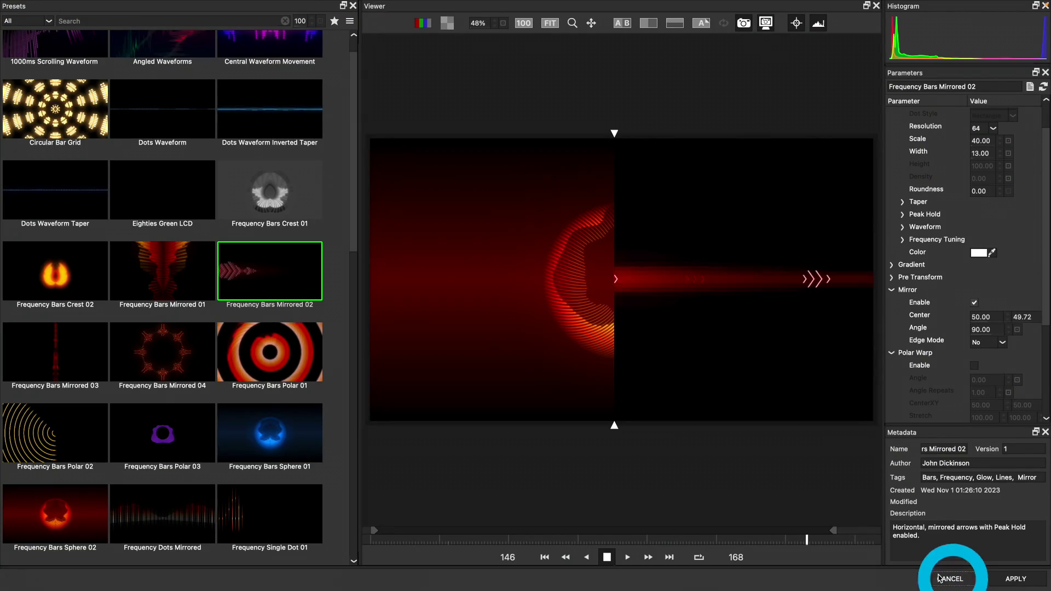
# - Close the FX Editor without saving and reveal the Generator settings with the playhead near three seconds
pyautogui.click(537, 299)
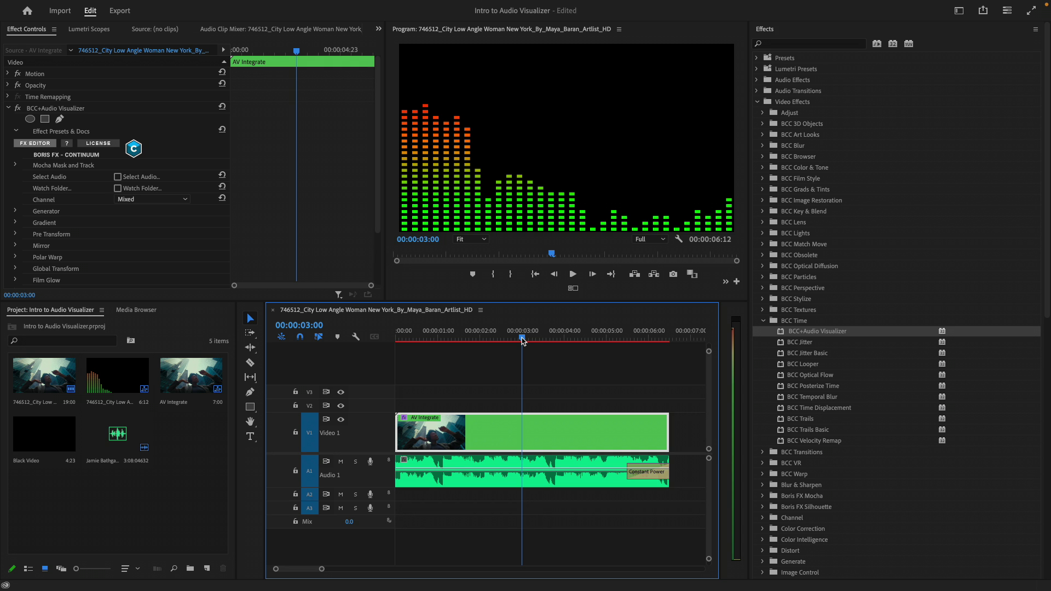
pyautogui.moveTo(522, 340)
pyautogui.mouseDown()
pyautogui.moveTo(556, 338)
pyautogui.moveTo(520, 339)
pyautogui.mouseUp()
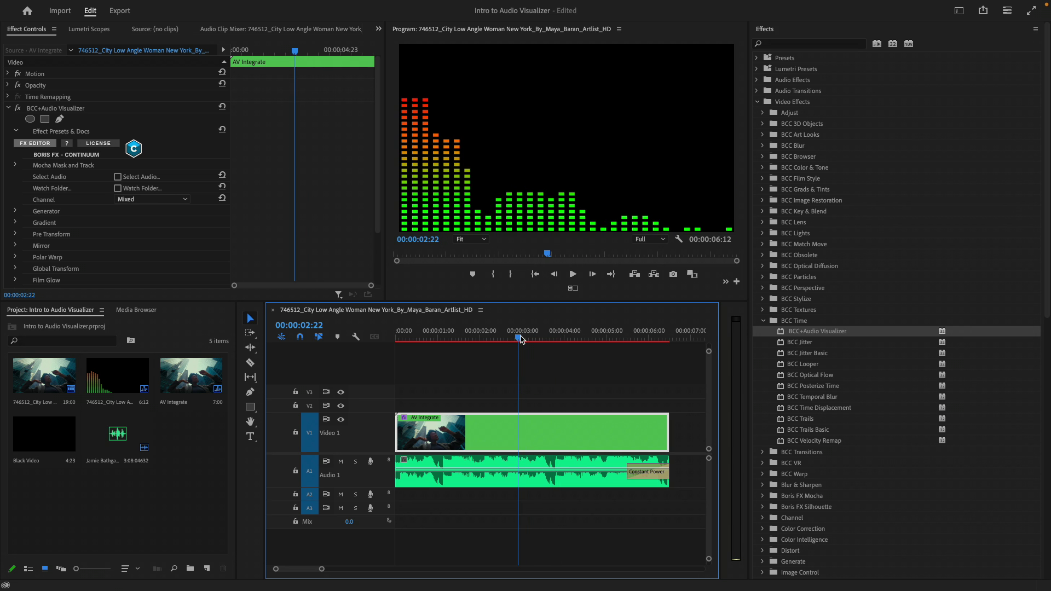
pyautogui.scroll(-3, 35, 213)
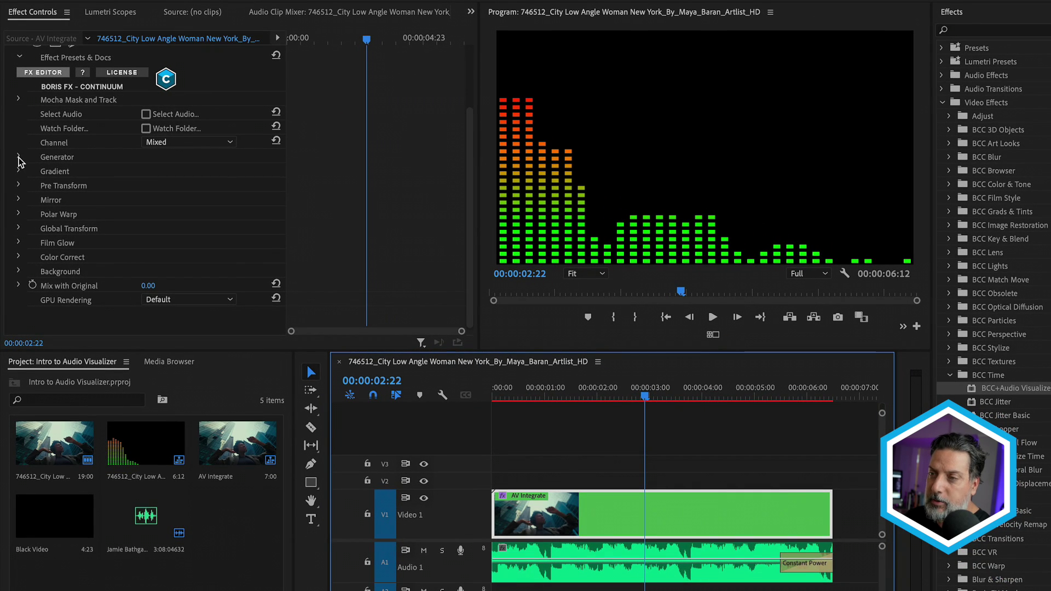
pyautogui.click(19, 158)
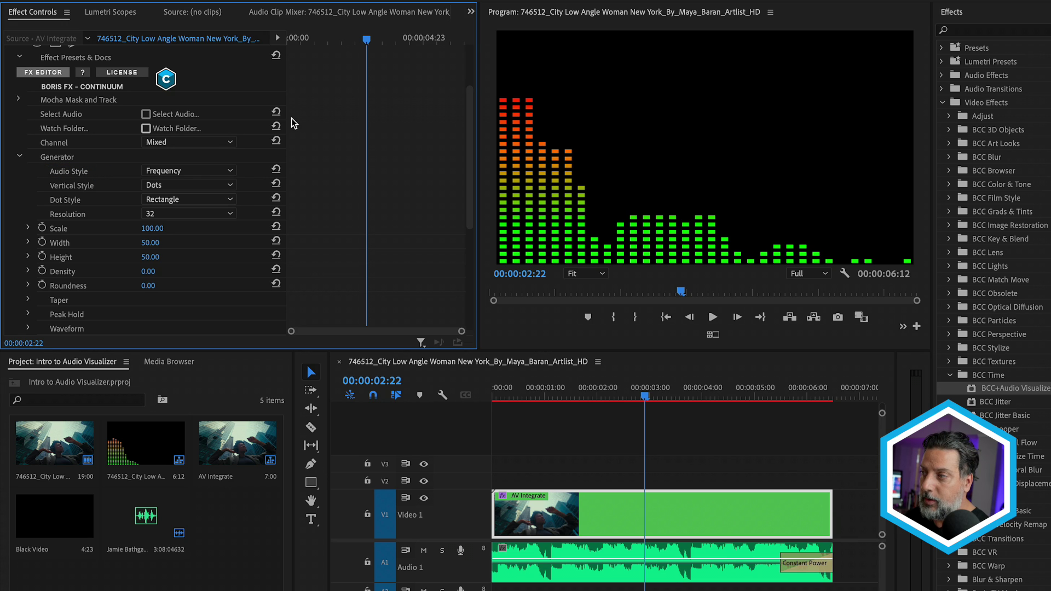
# - Set Audio Style to Waveform and Vertical Style to Bars, after briefly trying single dots
pyautogui.click(180, 171)
pyautogui.click(180, 187)
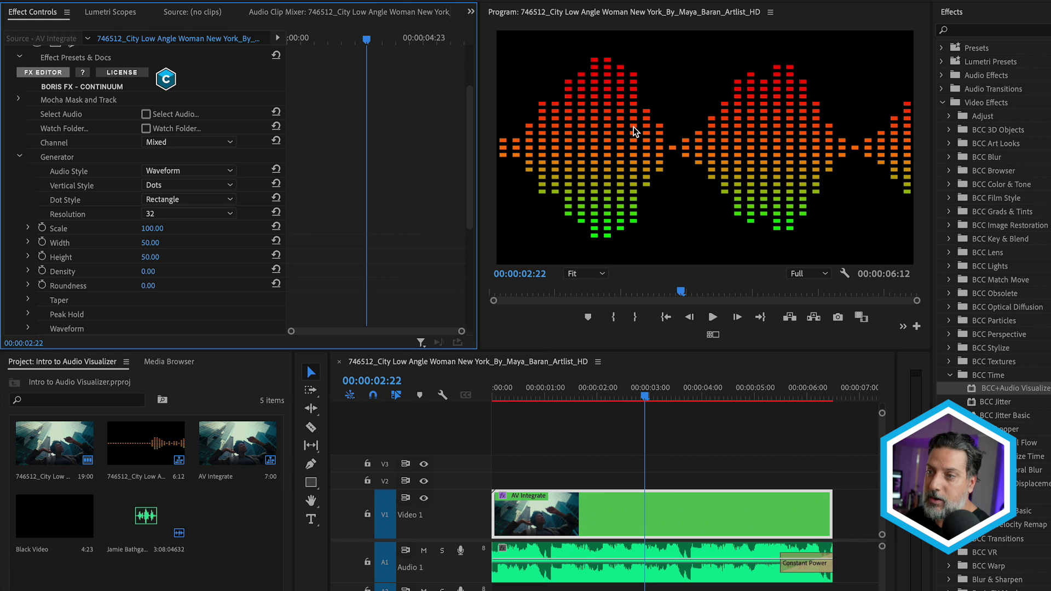
pyautogui.click(161, 186)
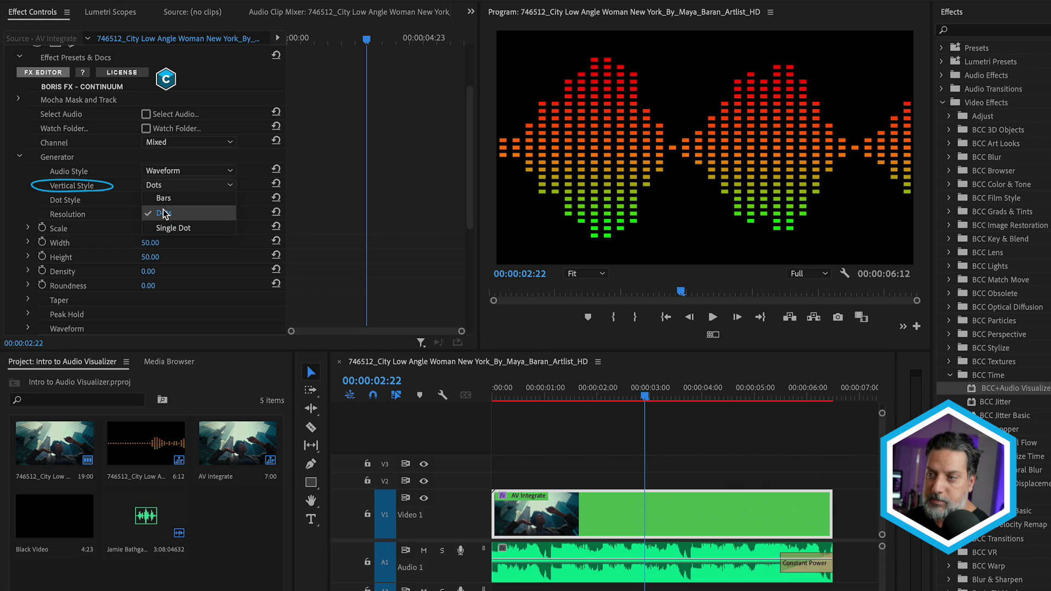
pyautogui.click(164, 198)
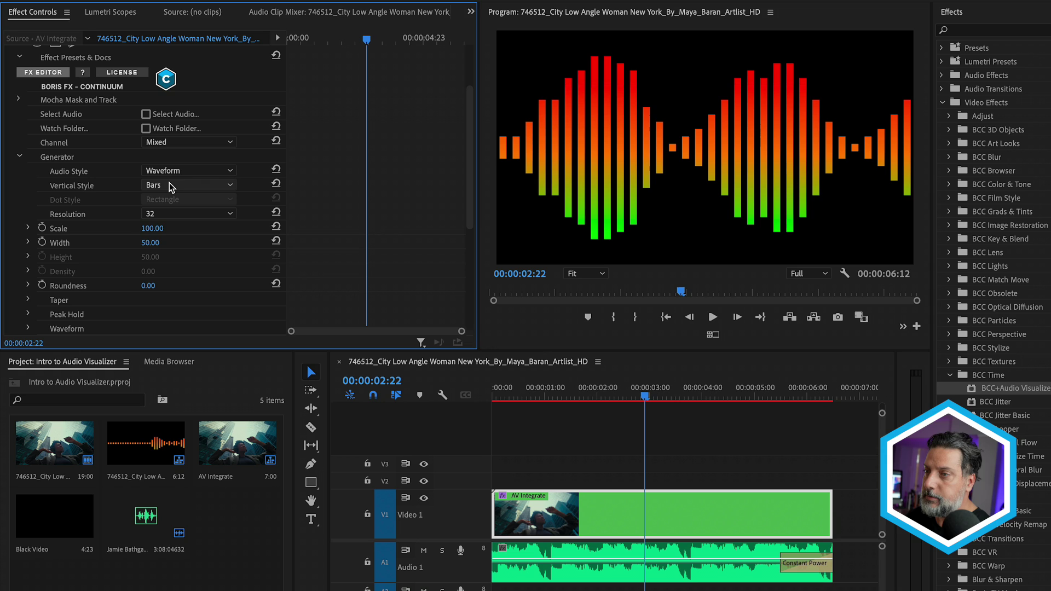
pyautogui.click(166, 185)
pyautogui.click(159, 224)
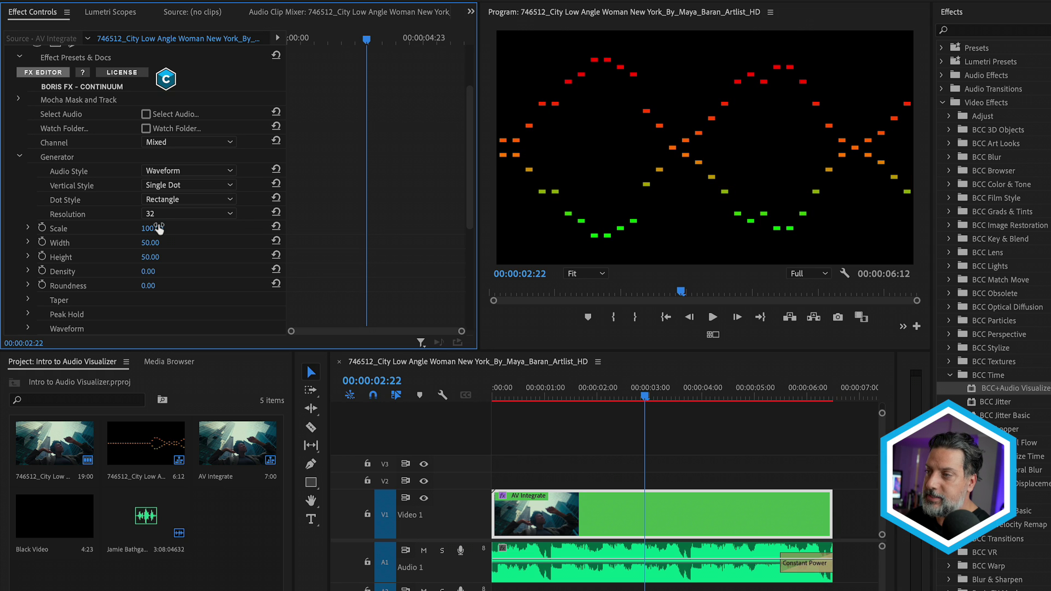
pyautogui.click(169, 185)
pyautogui.click(174, 196)
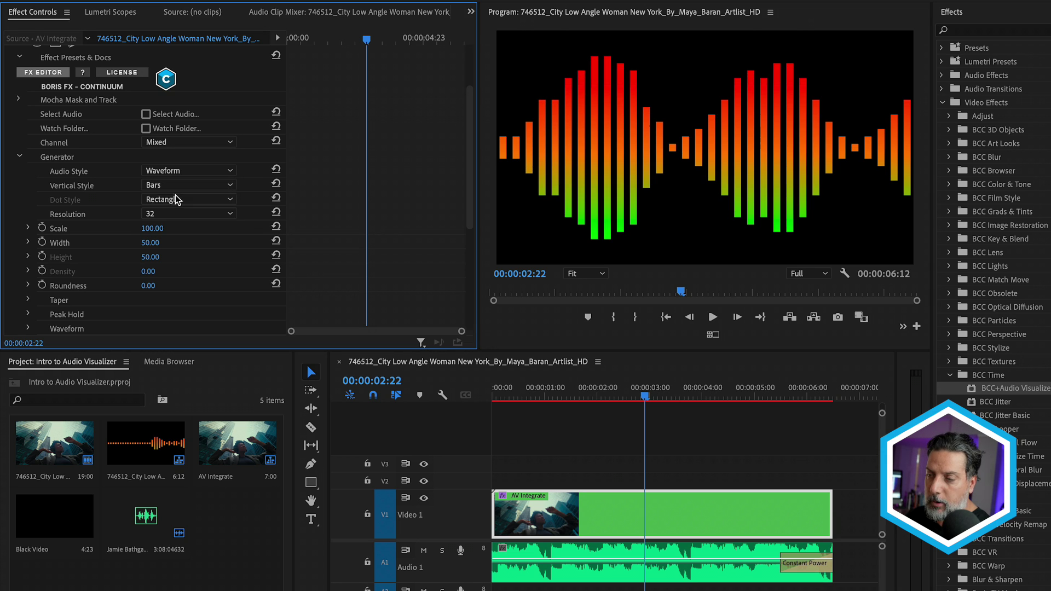
# - Raise the visualizer Resolution to 128
pyautogui.click(171, 215)
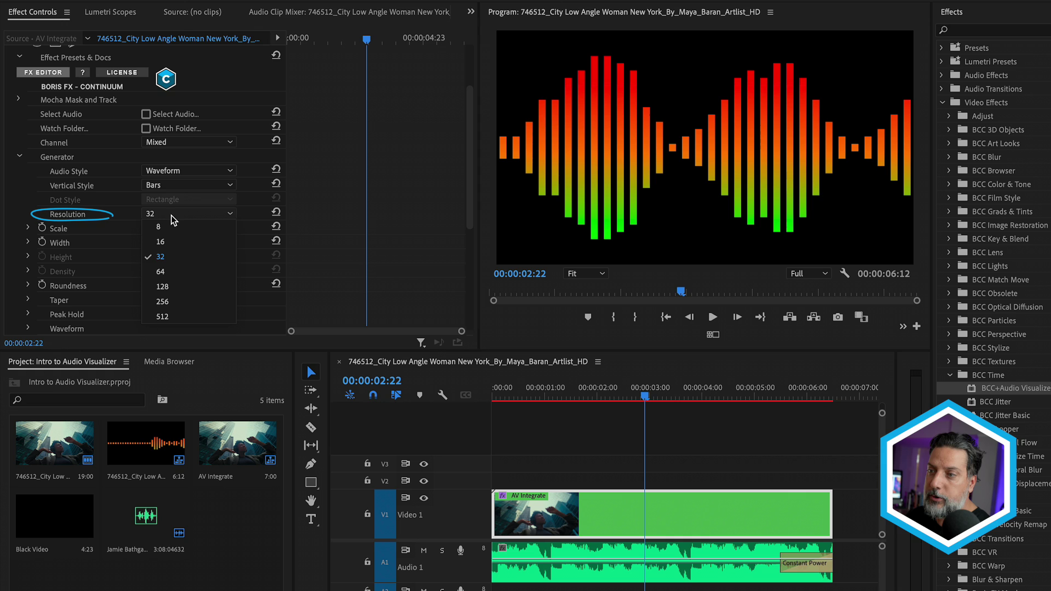
pyautogui.click(171, 271)
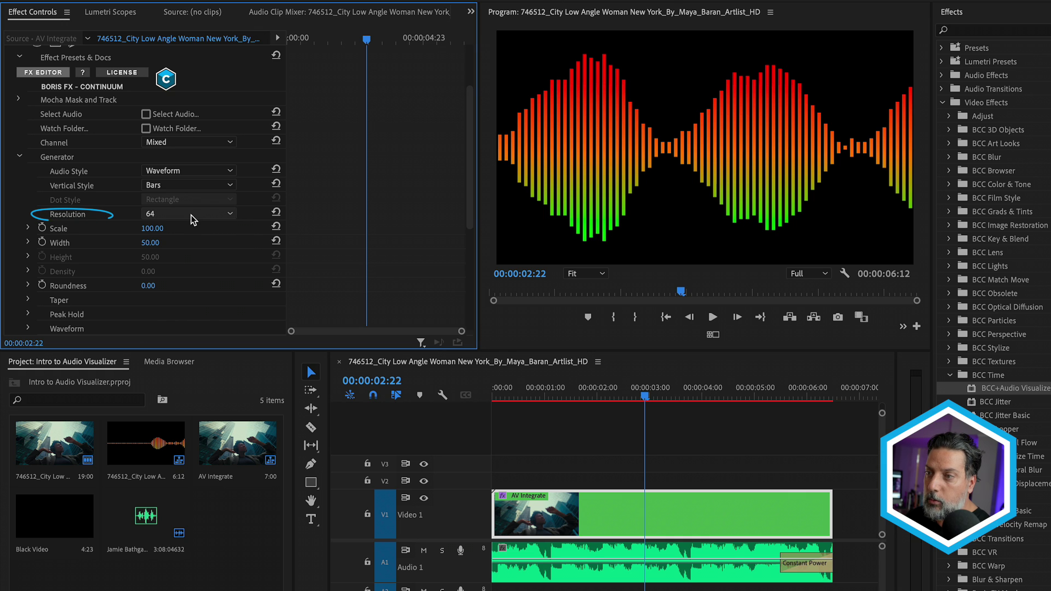
pyautogui.click(192, 216)
pyautogui.click(175, 283)
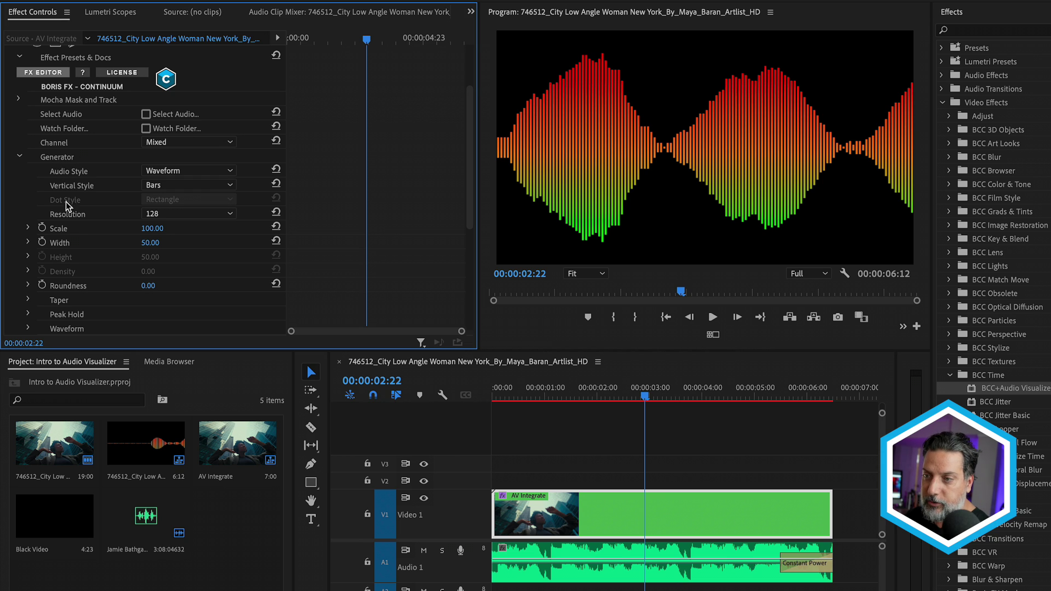
# - Change the Generator > Waveform Style from Absolute Value to Range
pyautogui.scroll(-3, 68, 213)
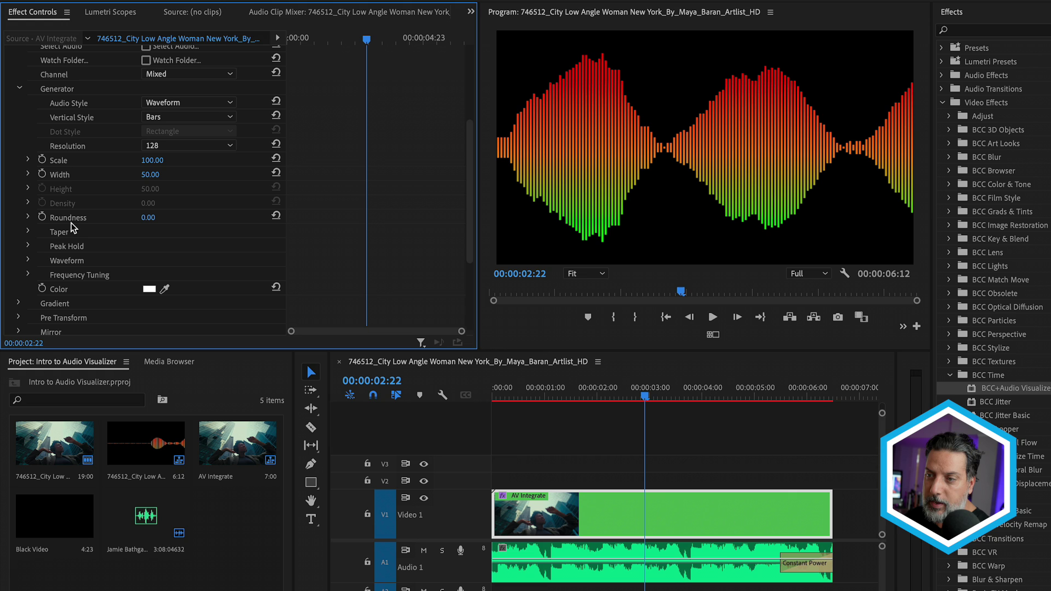
pyautogui.click(28, 262)
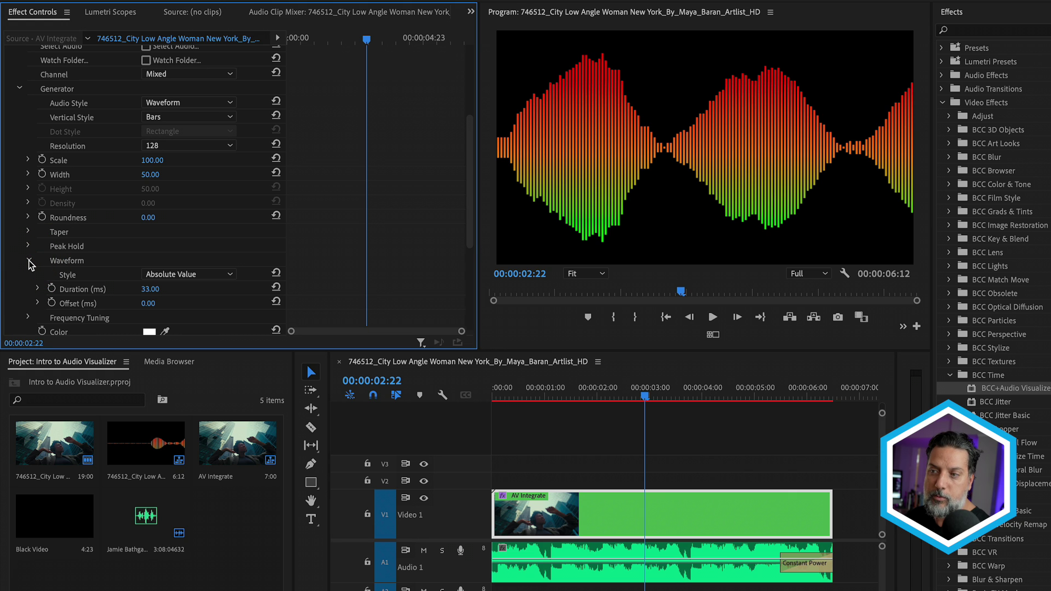
pyautogui.scroll(-2, 83, 296)
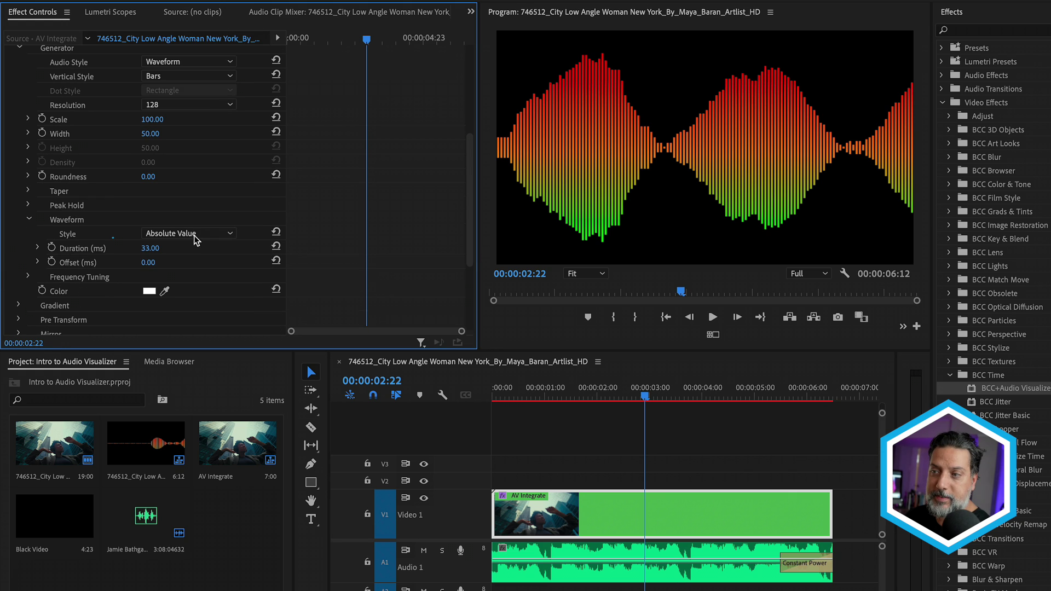
pyautogui.click(198, 233)
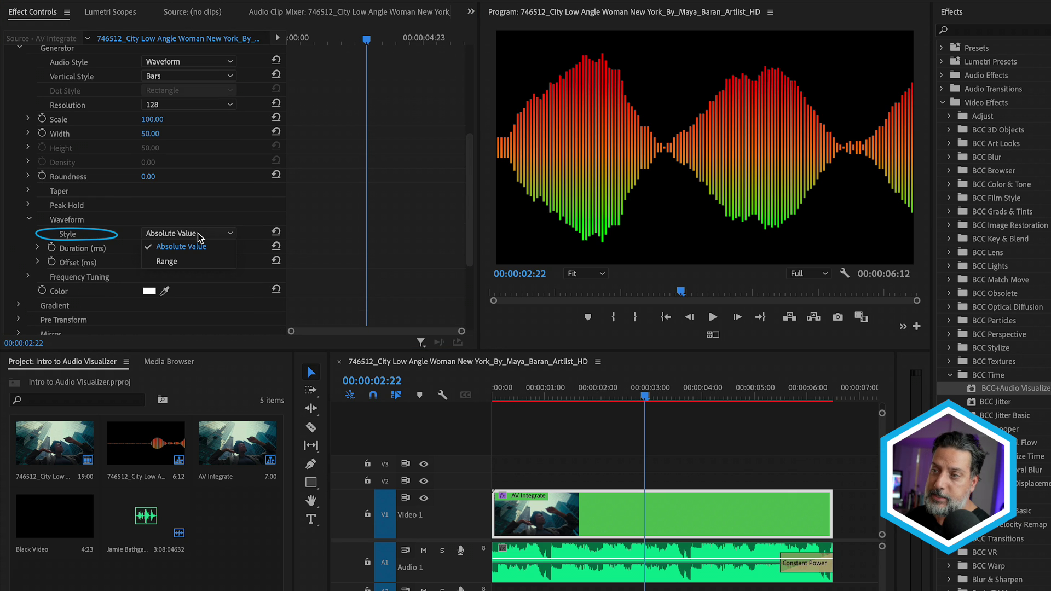
pyautogui.click(188, 261)
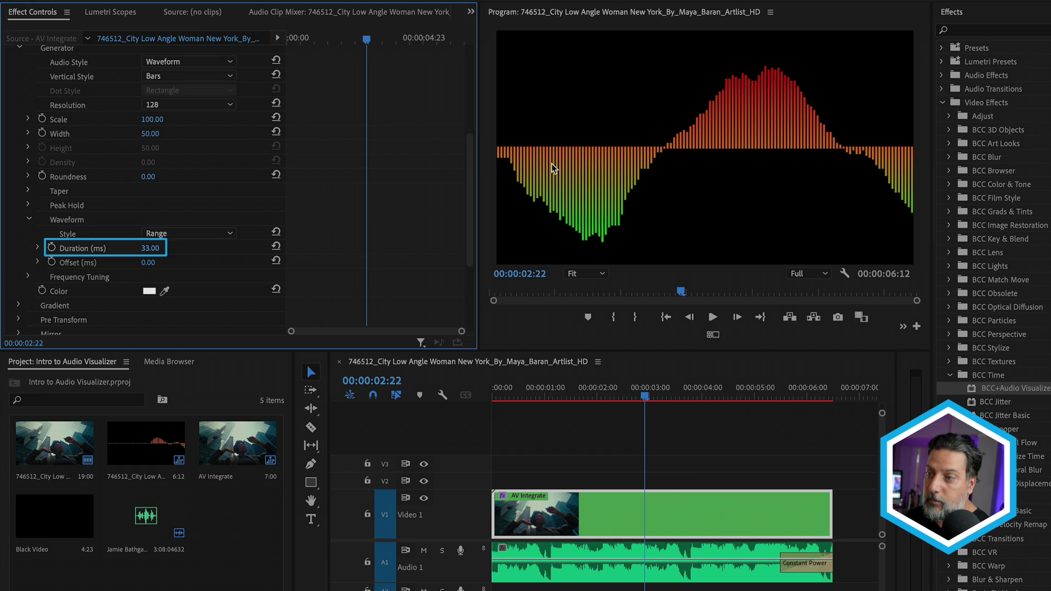
# - Try waveform Durations of 100 ms and then 500 ms on the AV Integrate clip
pyautogui.click(158, 248)
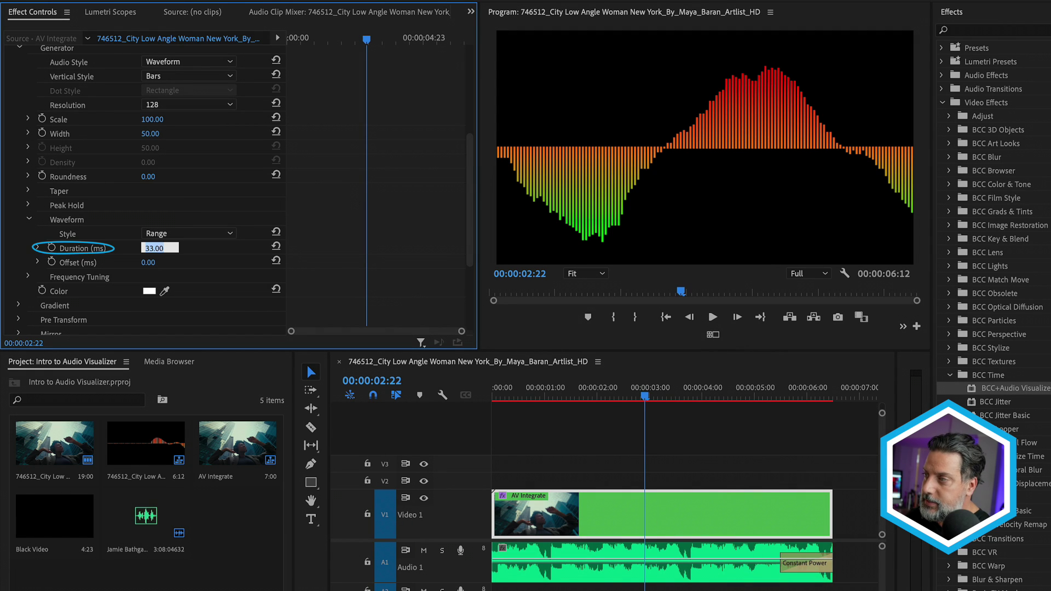
pyautogui.press('Return')
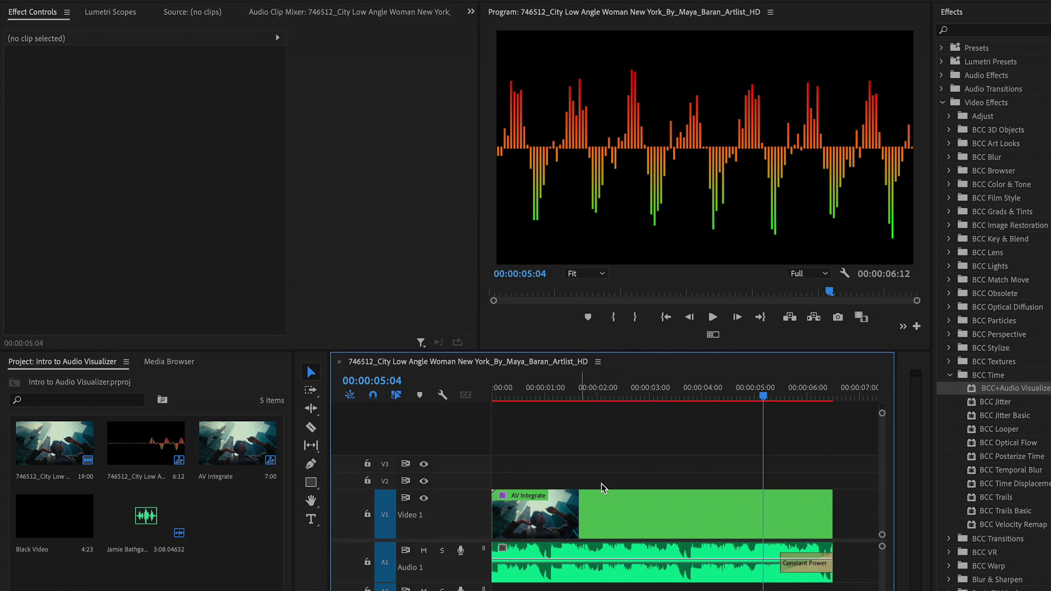
pyautogui.click(602, 495)
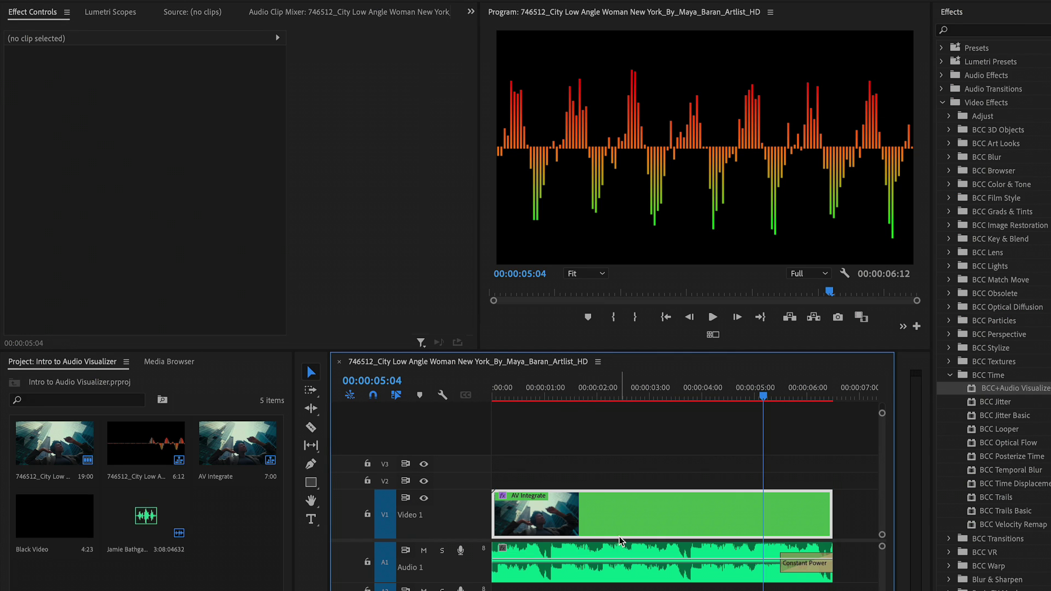
pyautogui.scroll(-4, 119, 297)
pyautogui.click(148, 302)
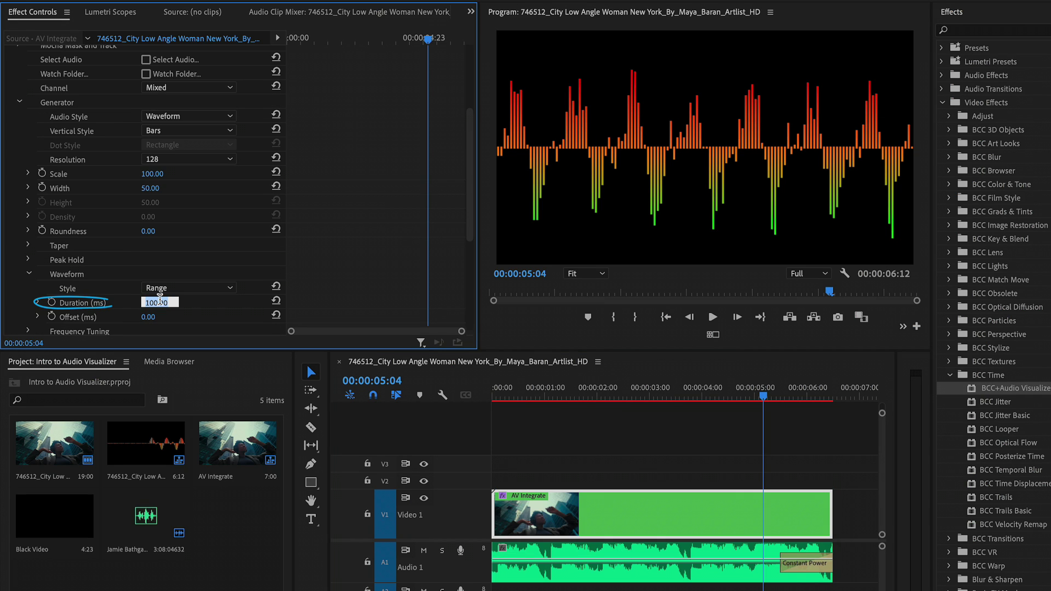
pyautogui.write('500')
pyautogui.press('Return')
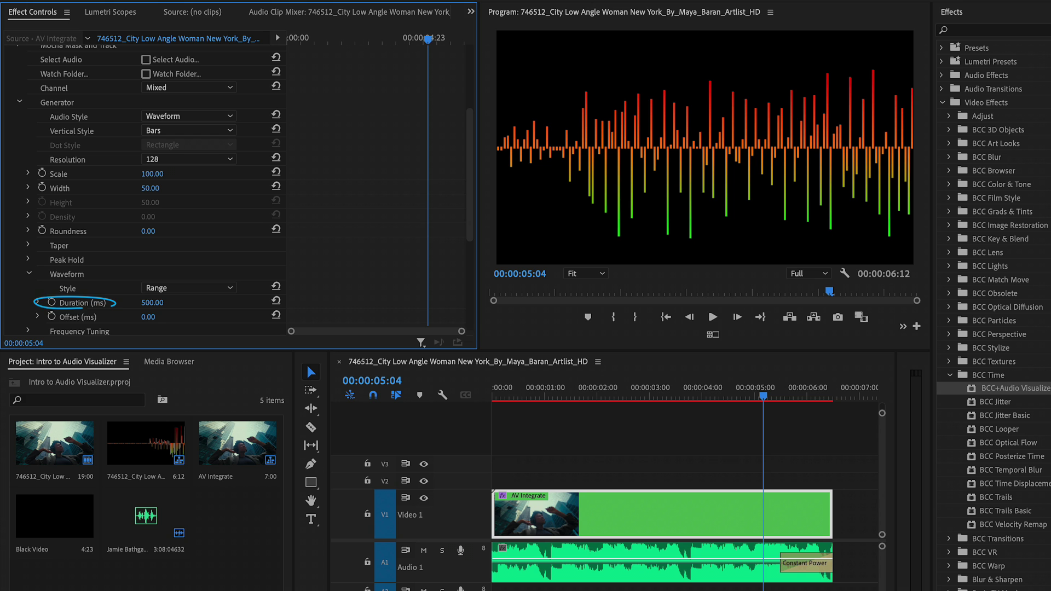
# - Play back the preview, set the waveform Duration to 20 ms, and park at 00:00:01:18
pyautogui.click(509, 390)
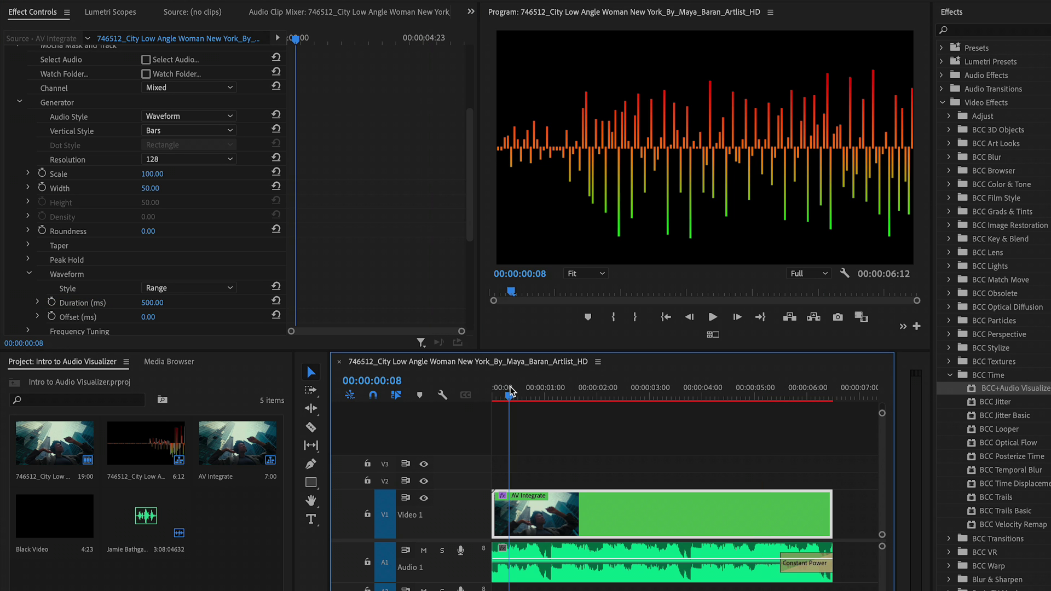
pyautogui.press('space')
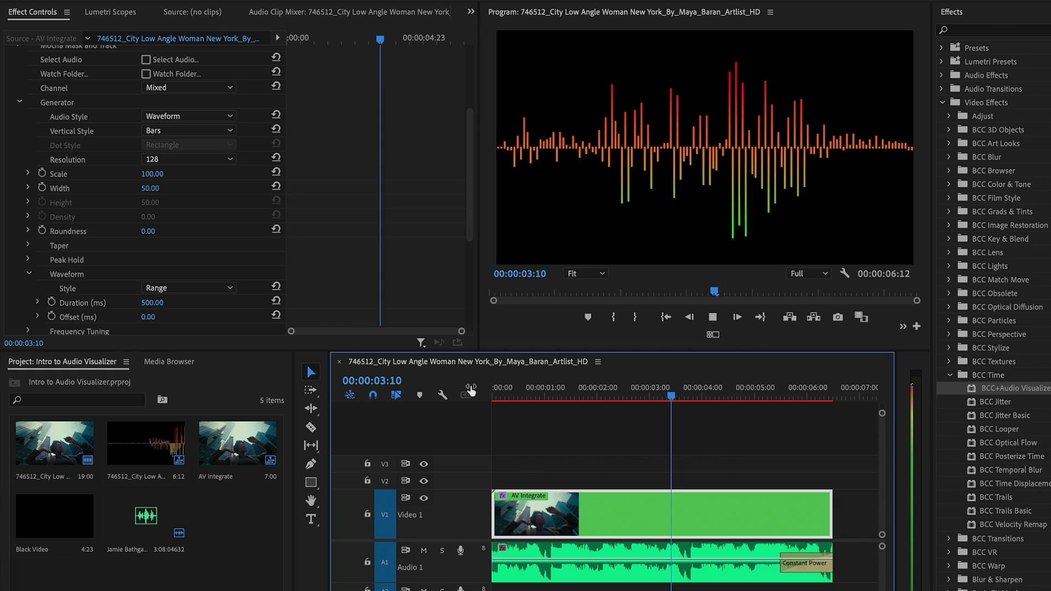
pyautogui.press('space')
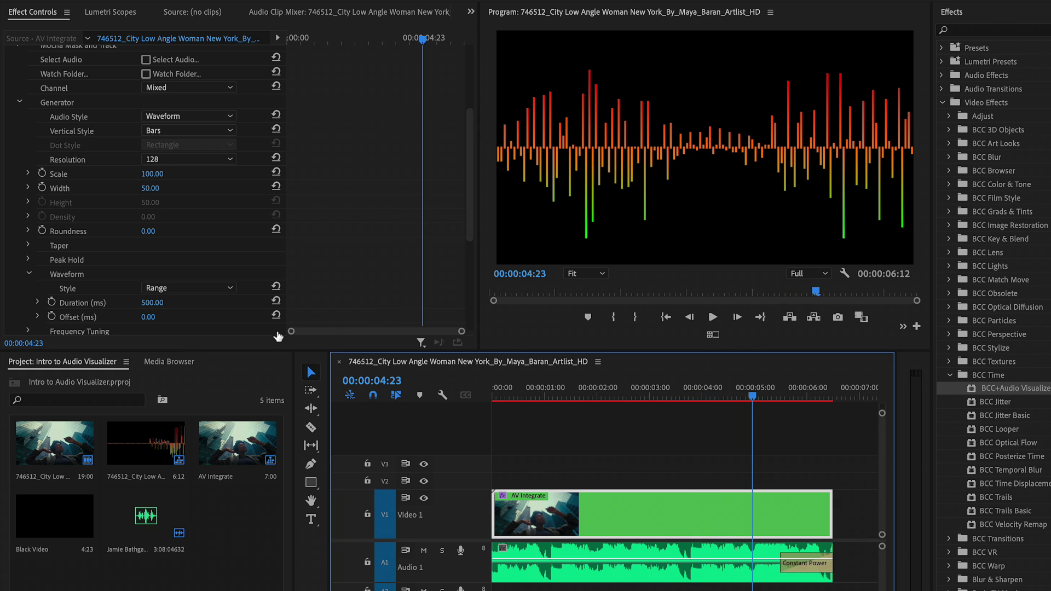
pyautogui.click(156, 302)
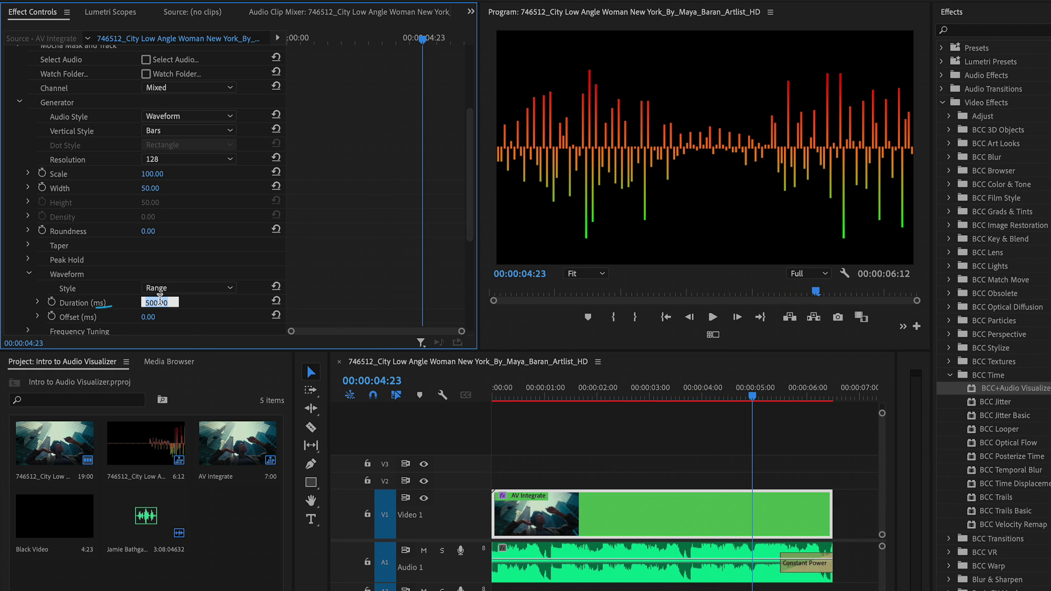
pyautogui.press('Return')
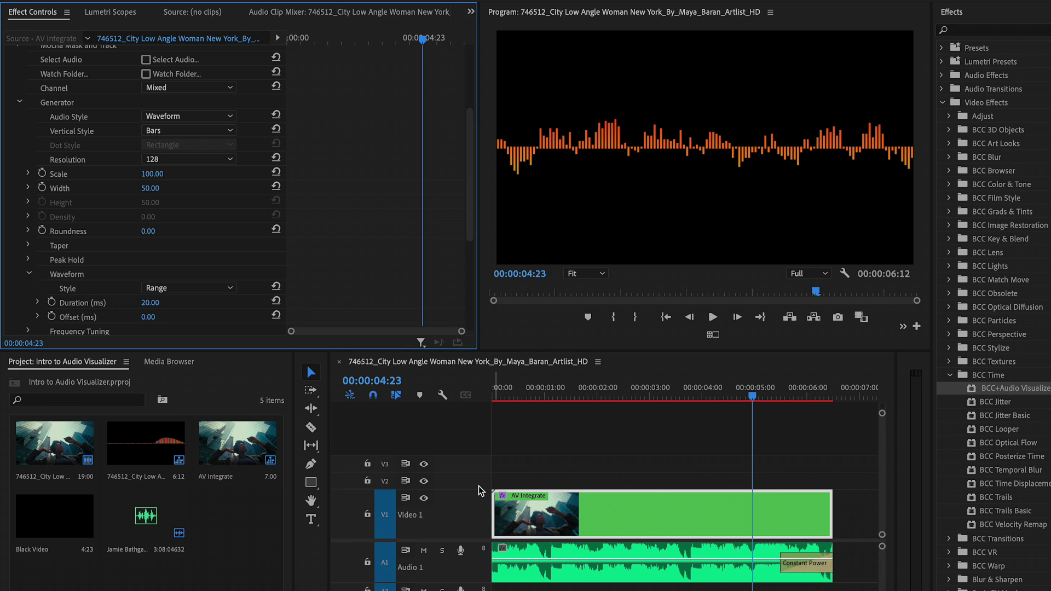
pyautogui.moveTo(583, 390); pyautogui.dragTo(525, 388)
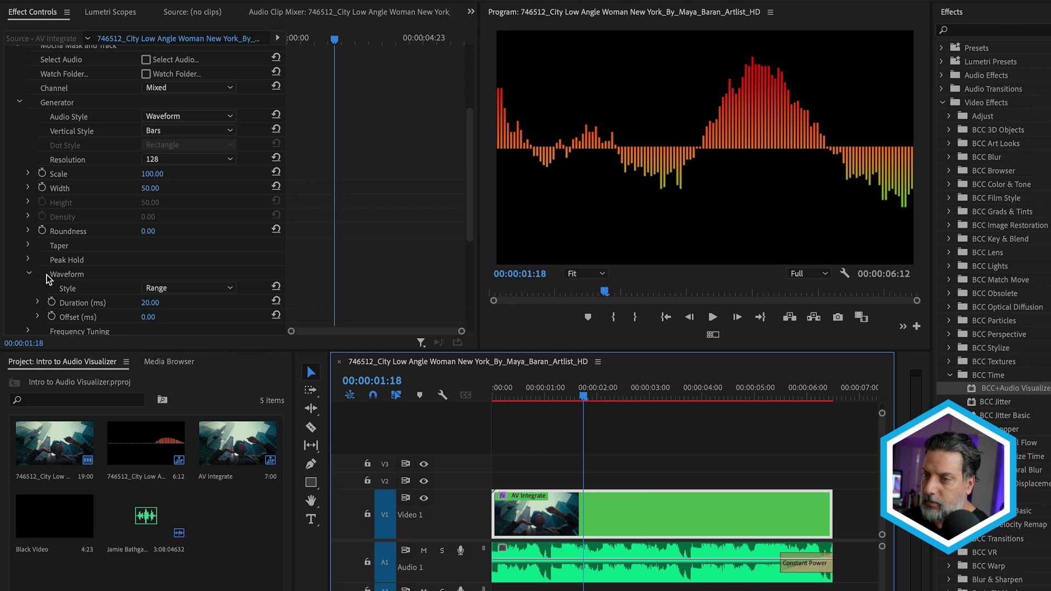
# - Set Audio Style to Frequency, Vertical Style to Dots and Resolution to 32, keeping Scale at 100
pyautogui.click(29, 274)
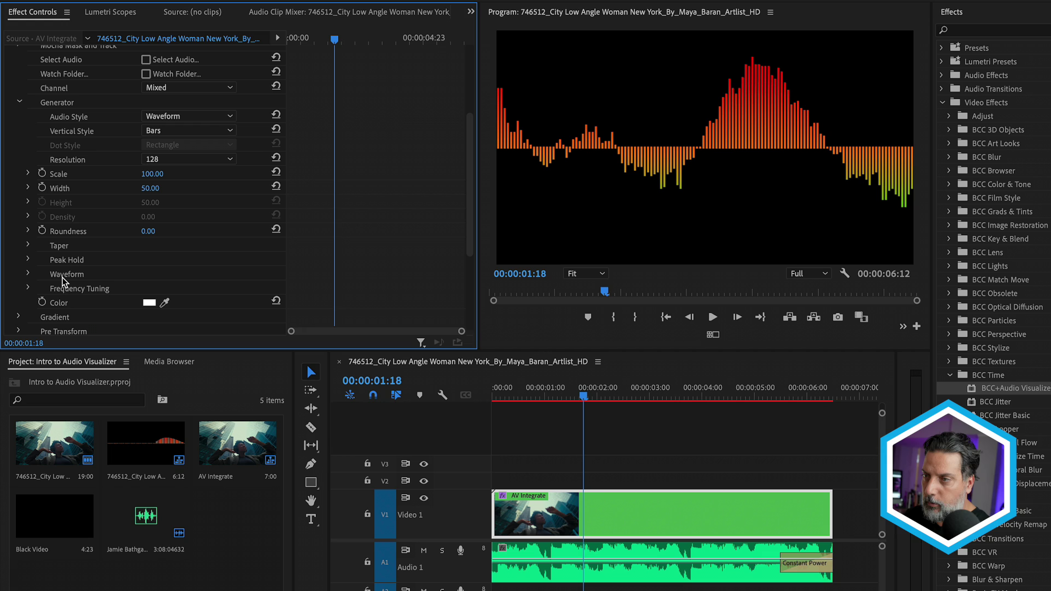
pyautogui.click(193, 117)
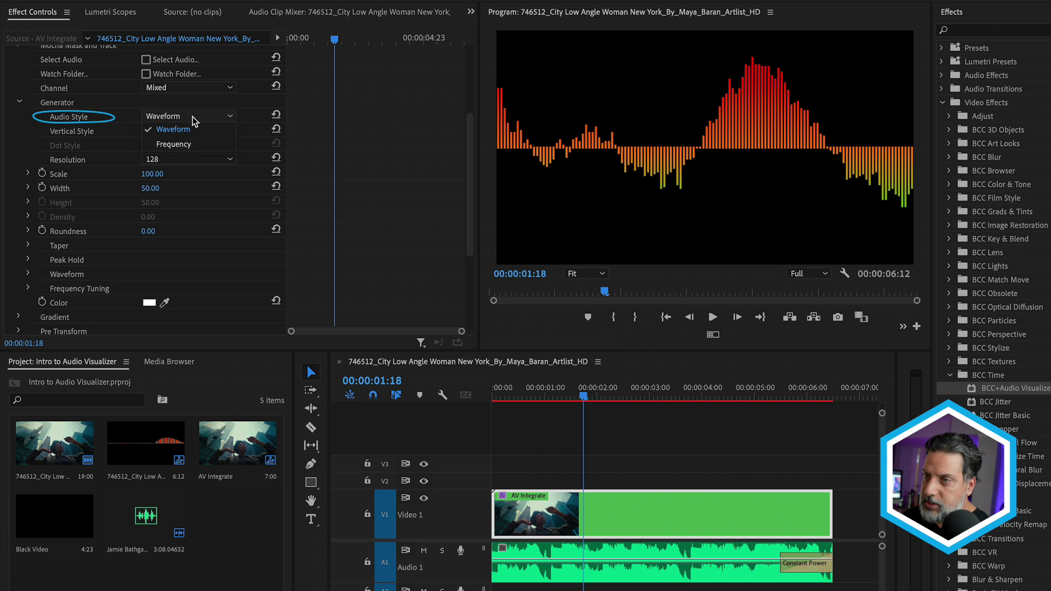
pyautogui.click(186, 143)
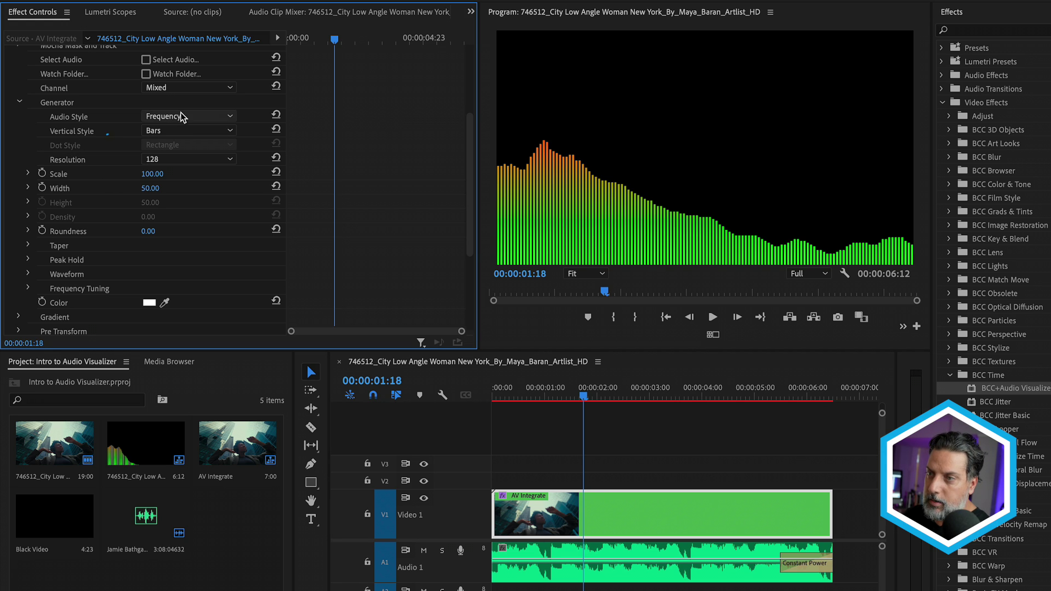
pyautogui.click(174, 131)
pyautogui.click(169, 158)
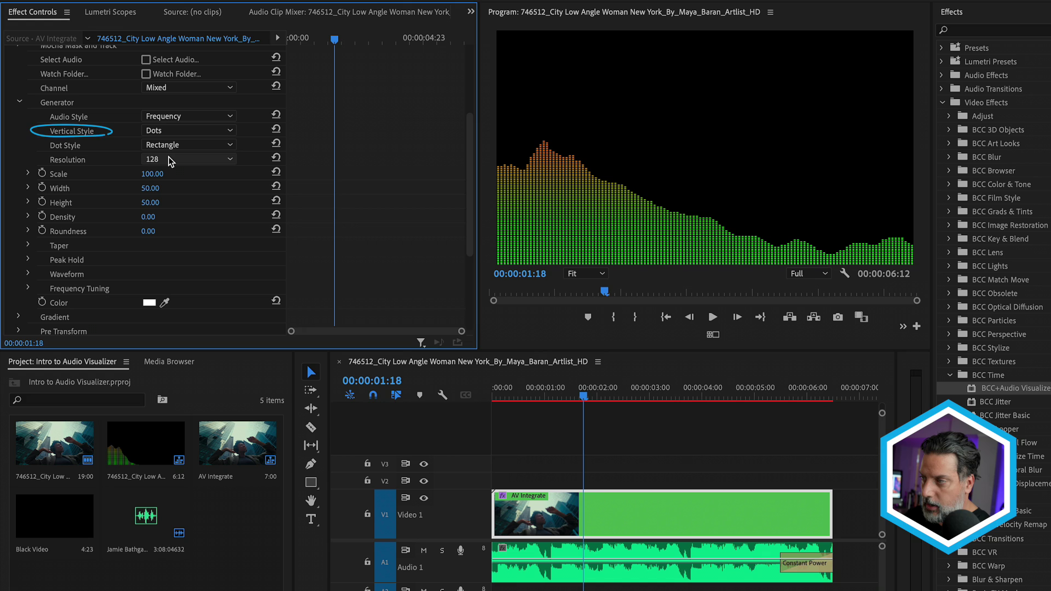
pyautogui.click(168, 159)
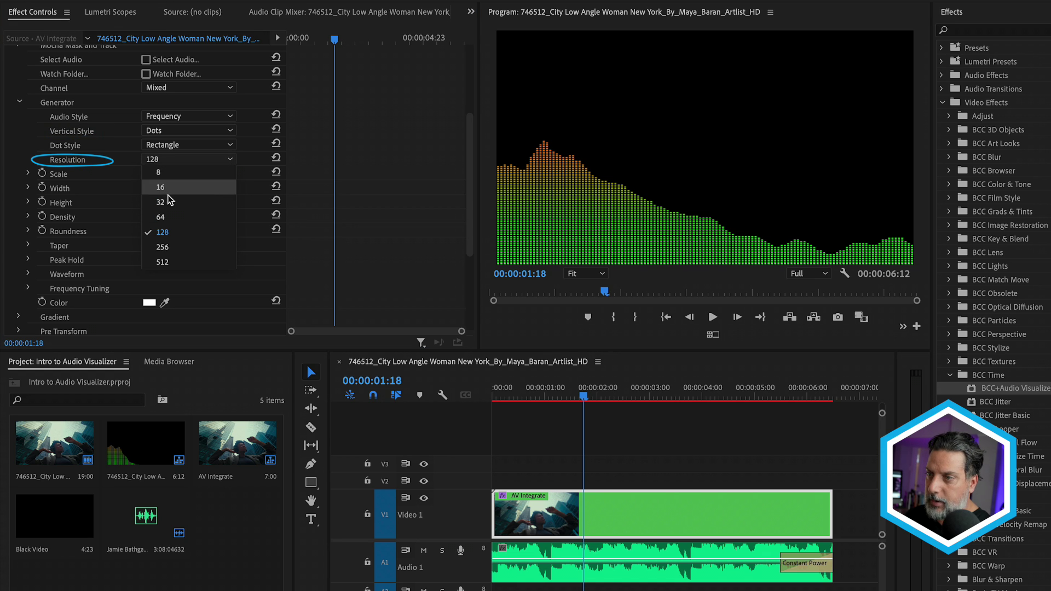
pyautogui.click(167, 202)
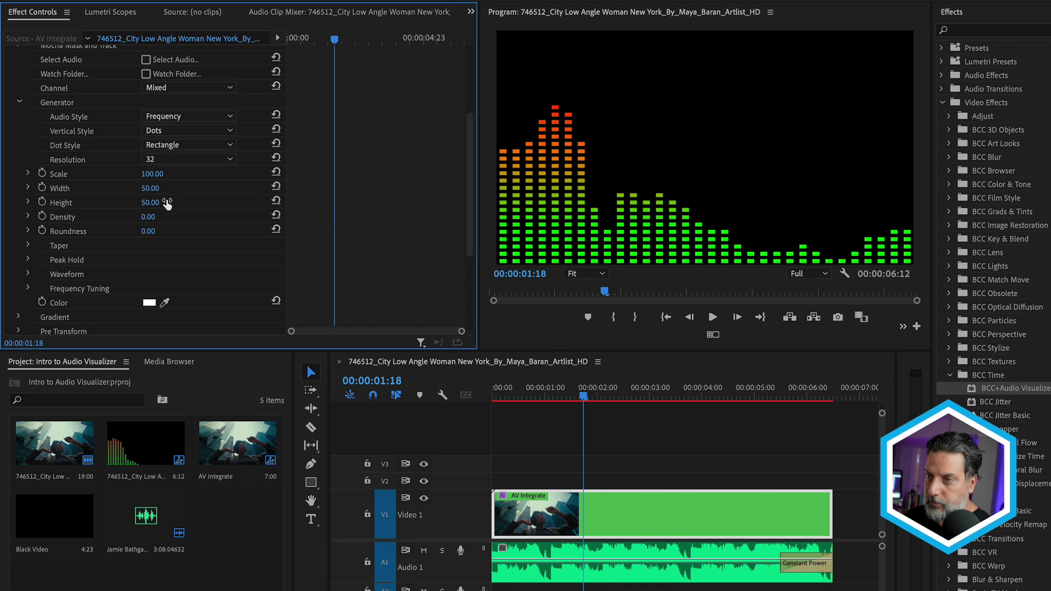
pyautogui.moveTo(152, 173); pyautogui.dragTo(155, 173)
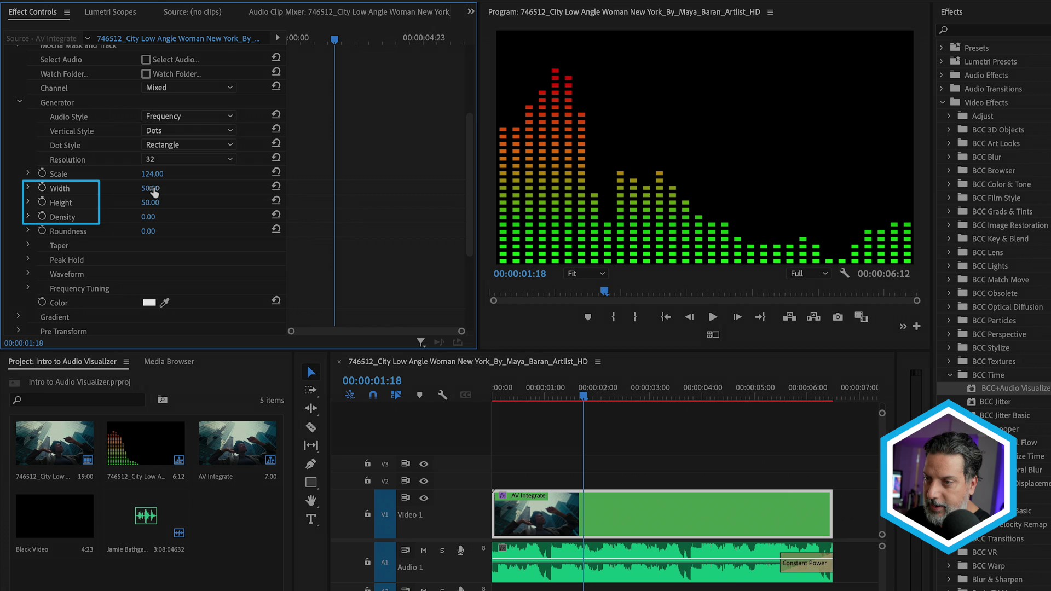
pyautogui.hotkey('ctrl', 'z')
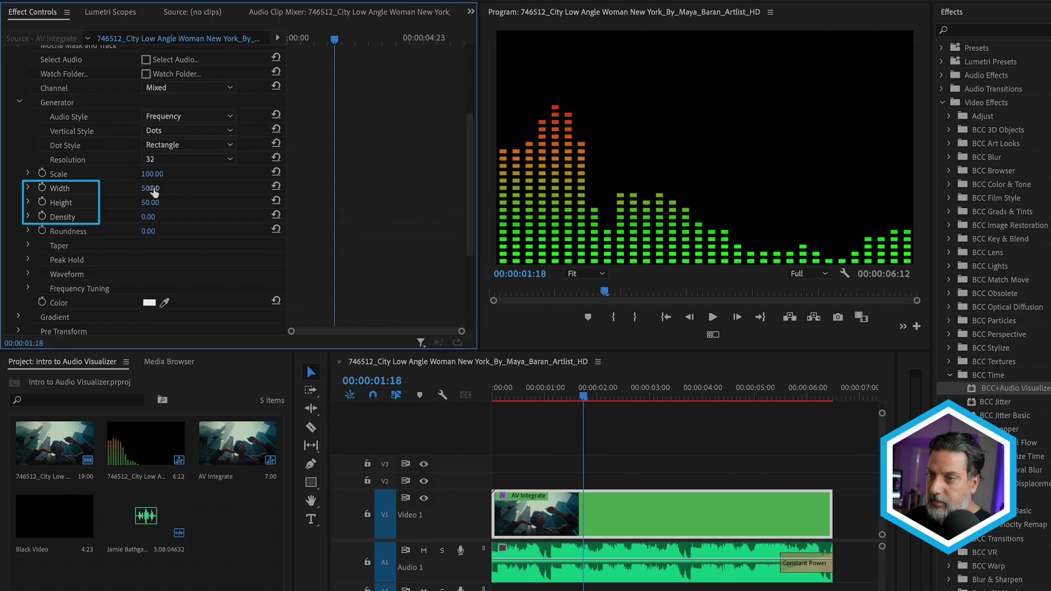
# - Enable Taper, briefly try Relative, Dual Axis and Invert, then leave all three unchecked
pyautogui.click(28, 246)
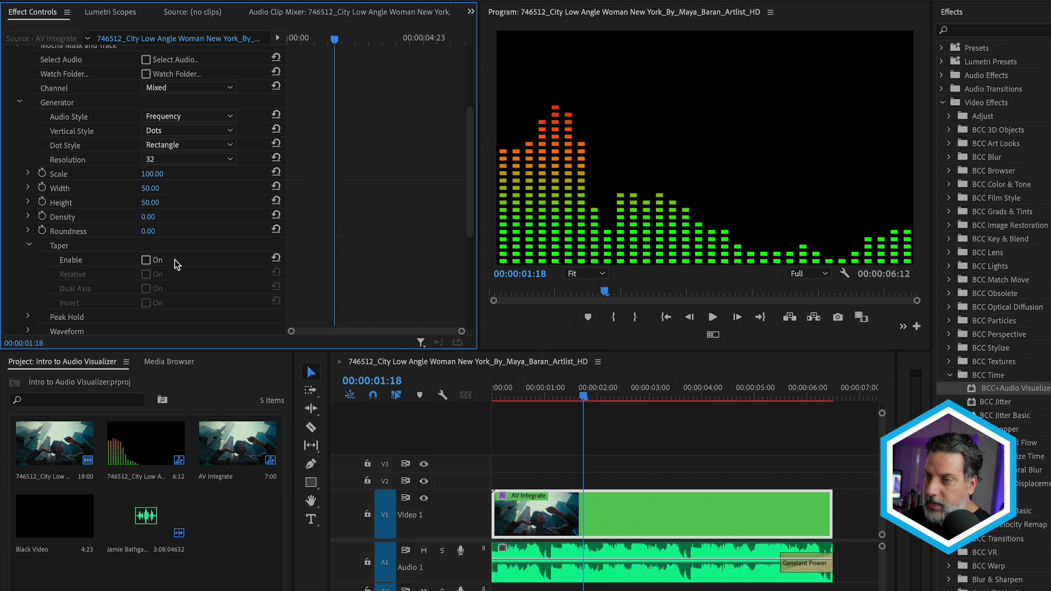
pyautogui.click(146, 260)
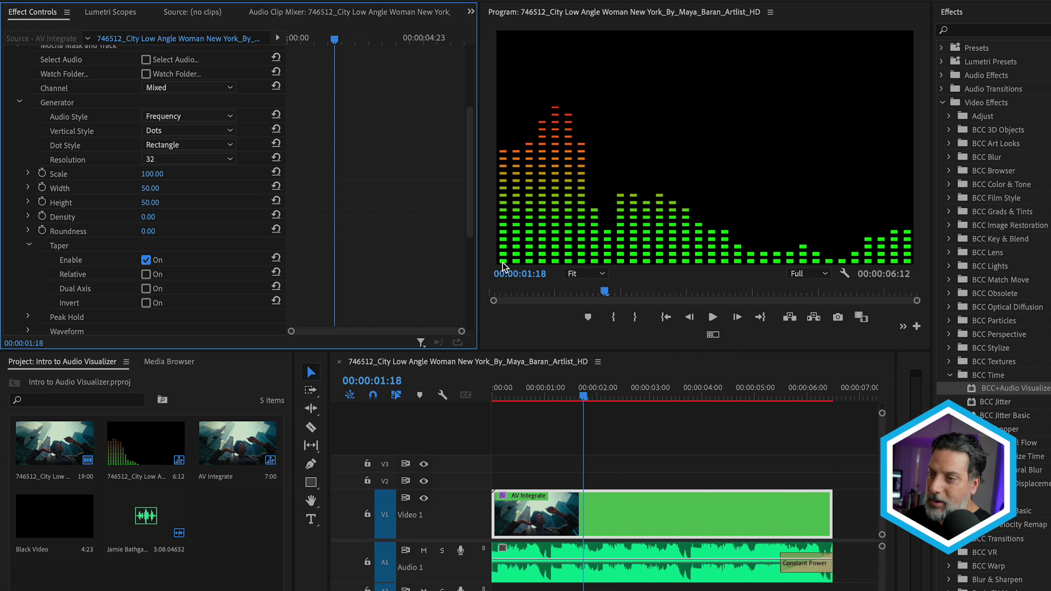
pyautogui.click(146, 275)
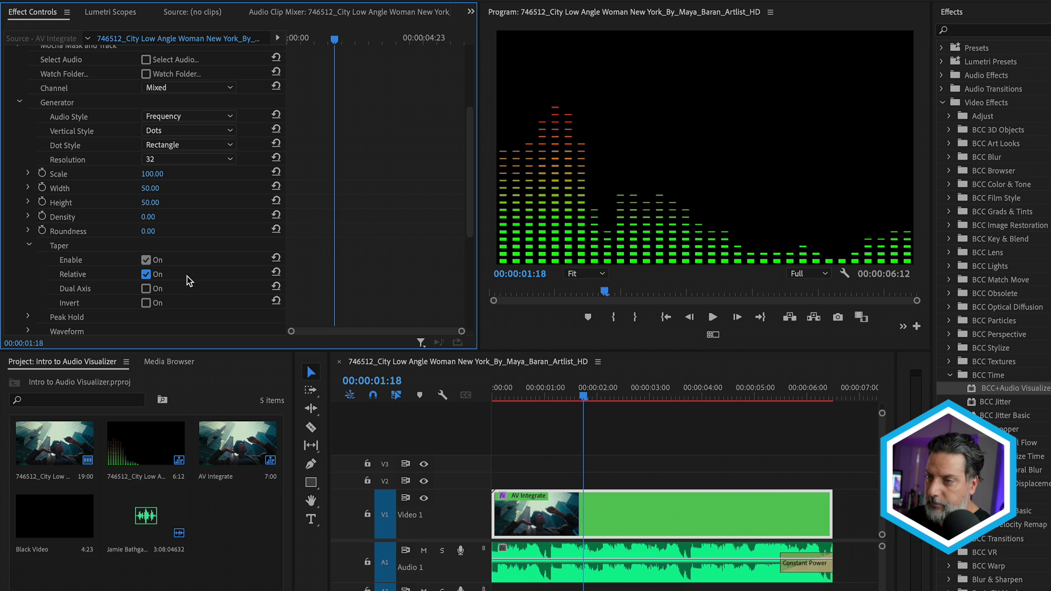
pyautogui.click(146, 289)
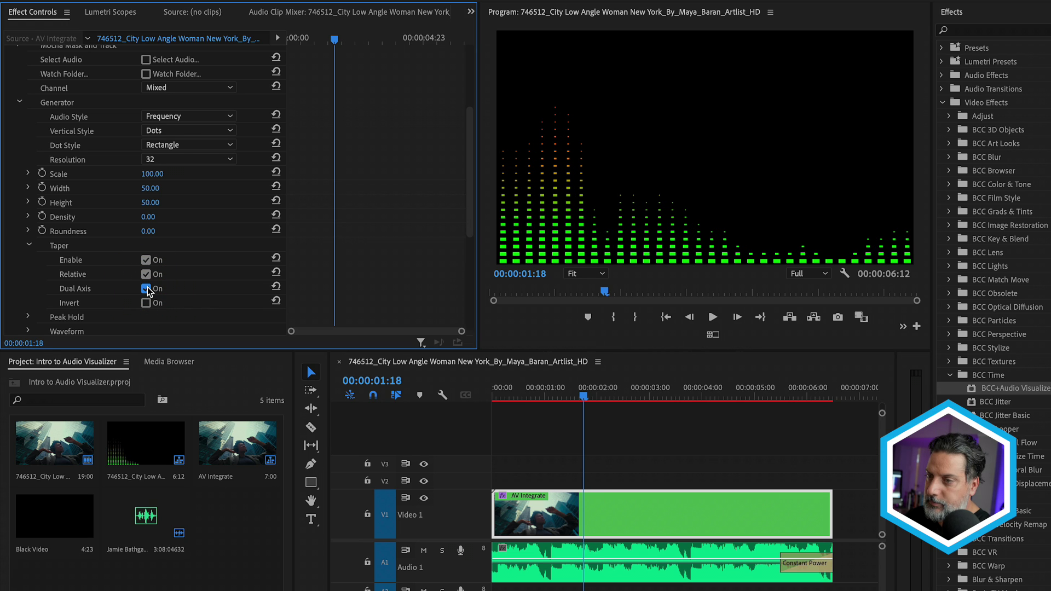
pyautogui.click(146, 302)
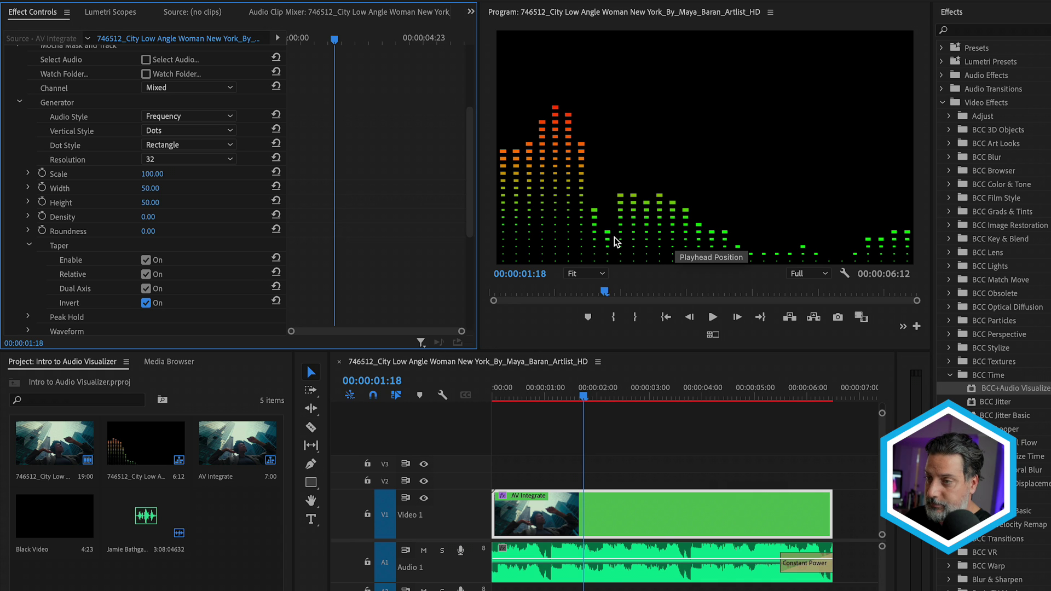
pyautogui.click(147, 274)
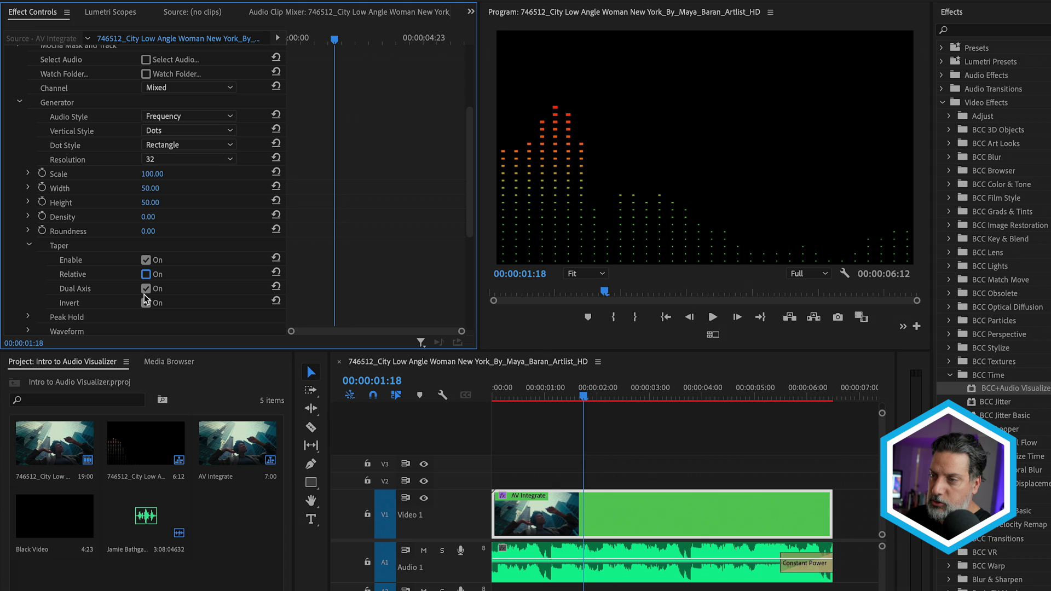
pyautogui.click(145, 290)
pyautogui.click(145, 304)
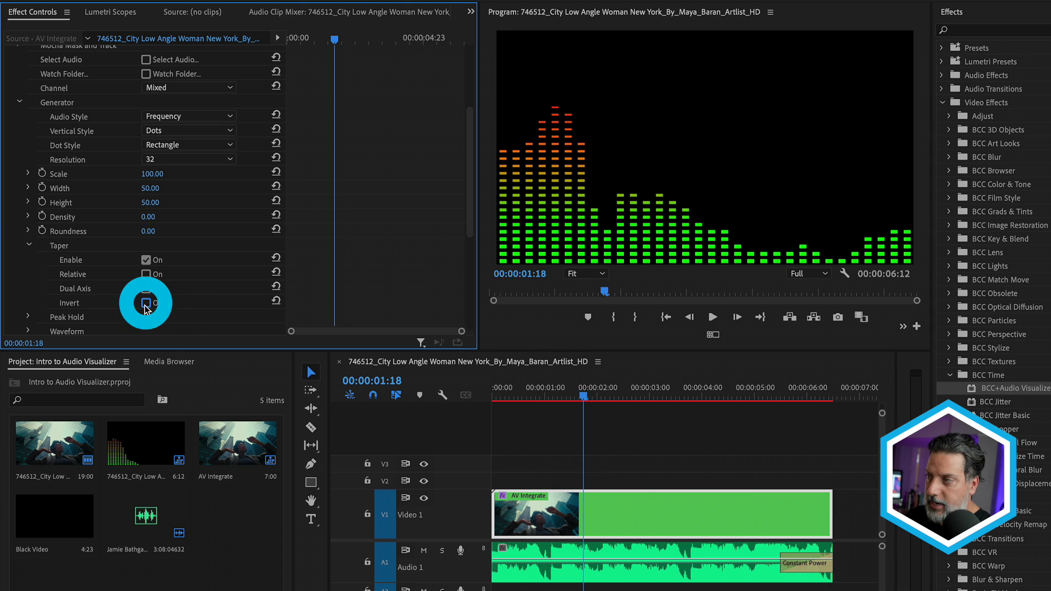
pyautogui.click(28, 245)
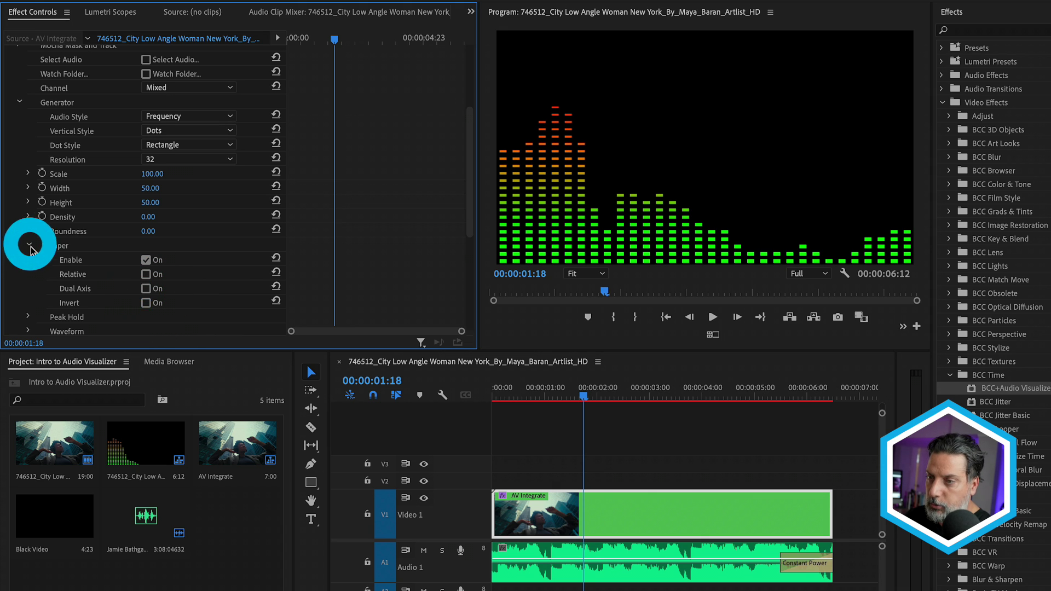
# - Enable Peak Hold with a 1.00-second falloff and uncheck Gradient so bars render plain white
pyautogui.click(27, 260)
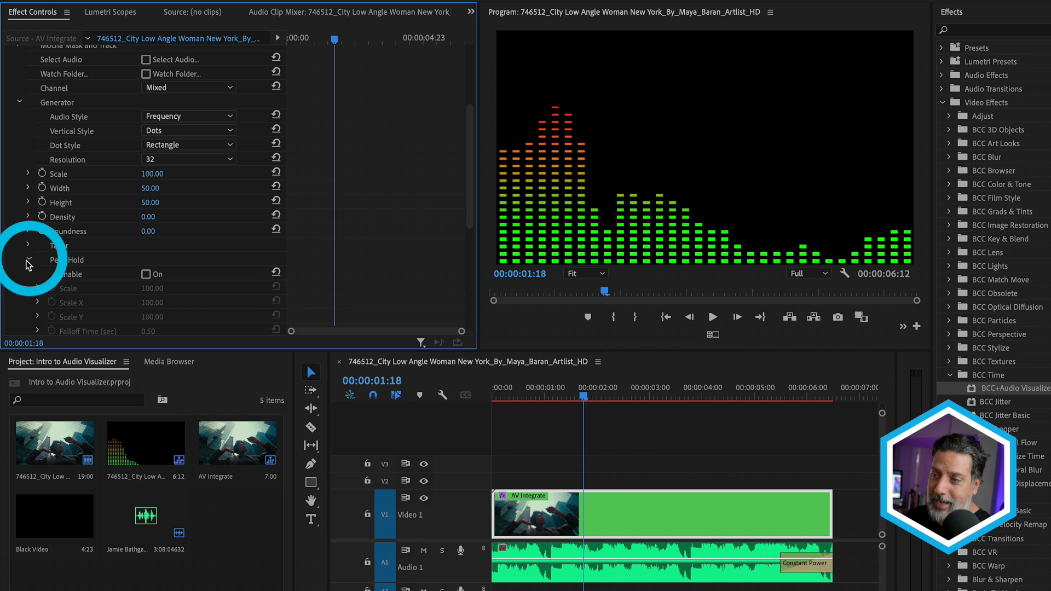
pyautogui.click(146, 274)
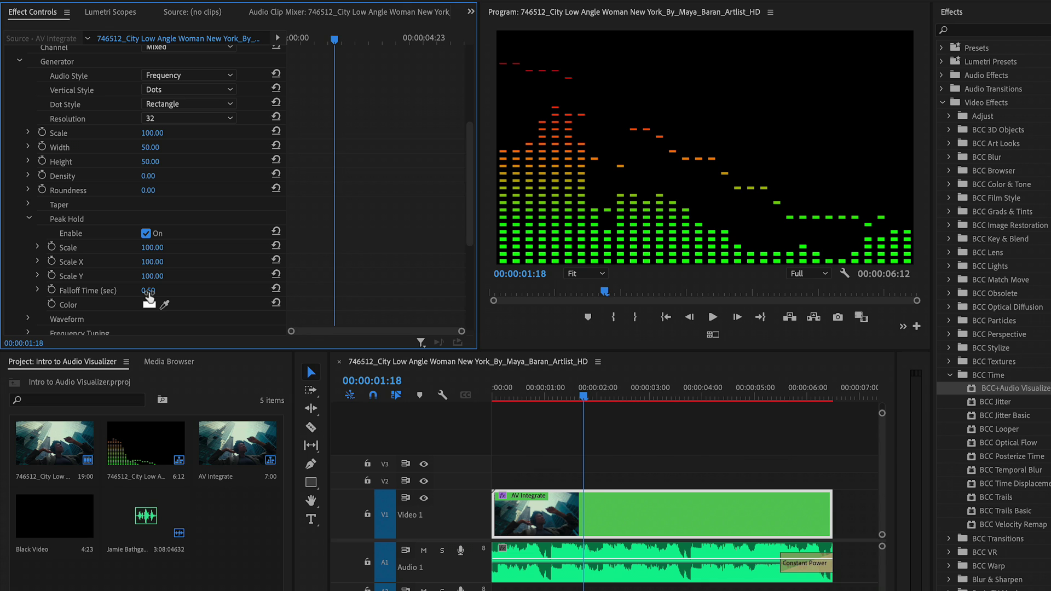
pyautogui.moveTo(150, 296)
pyautogui.mouseDown()
pyautogui.moveTo(181, 295)
pyautogui.moveTo(162, 291)
pyautogui.mouseUp()
pyautogui.click(461, 390)
pyautogui.press('Home')
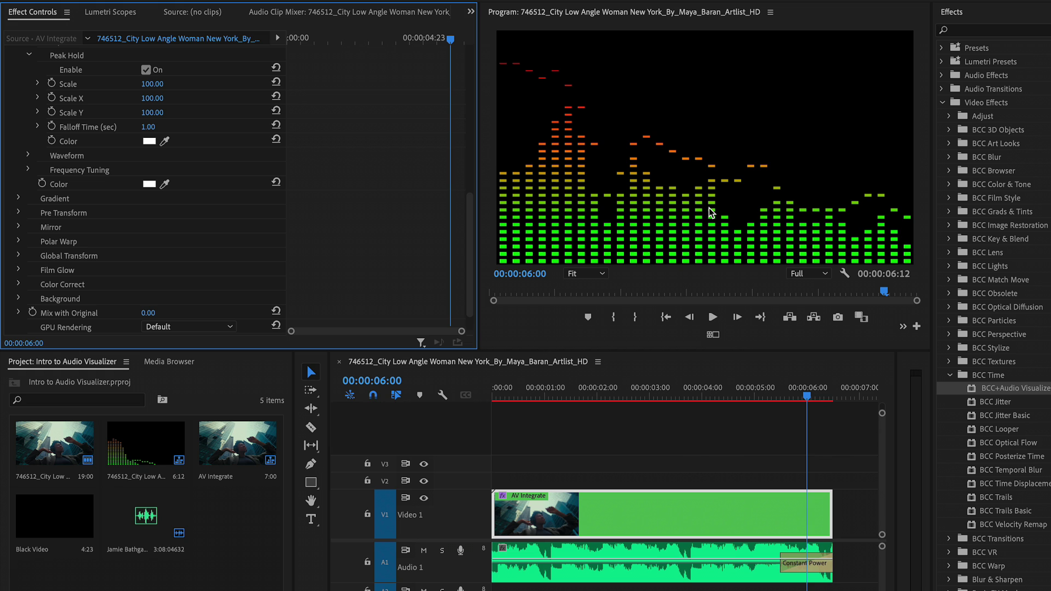
pyautogui.click(18, 199)
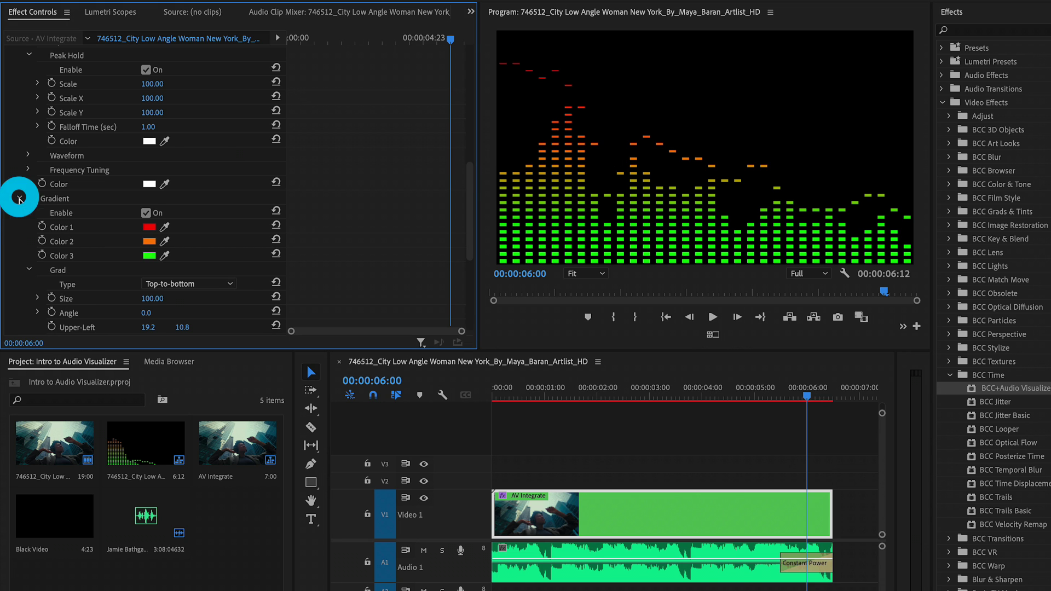
pyautogui.click(146, 213)
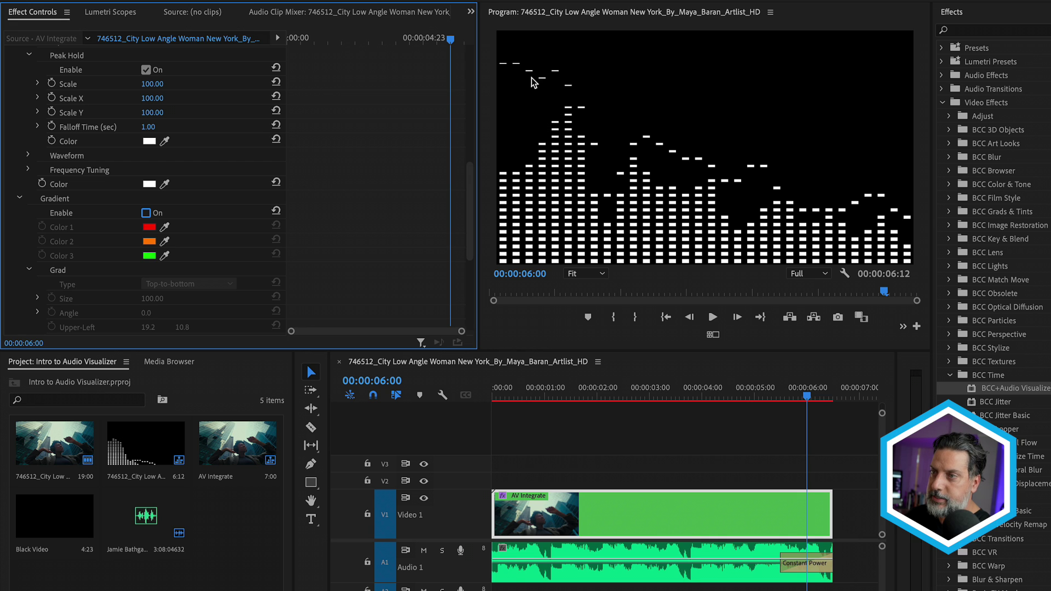
# - Set the visualizer's peak-hold marker colour to a dark blue
pyautogui.click(149, 141)
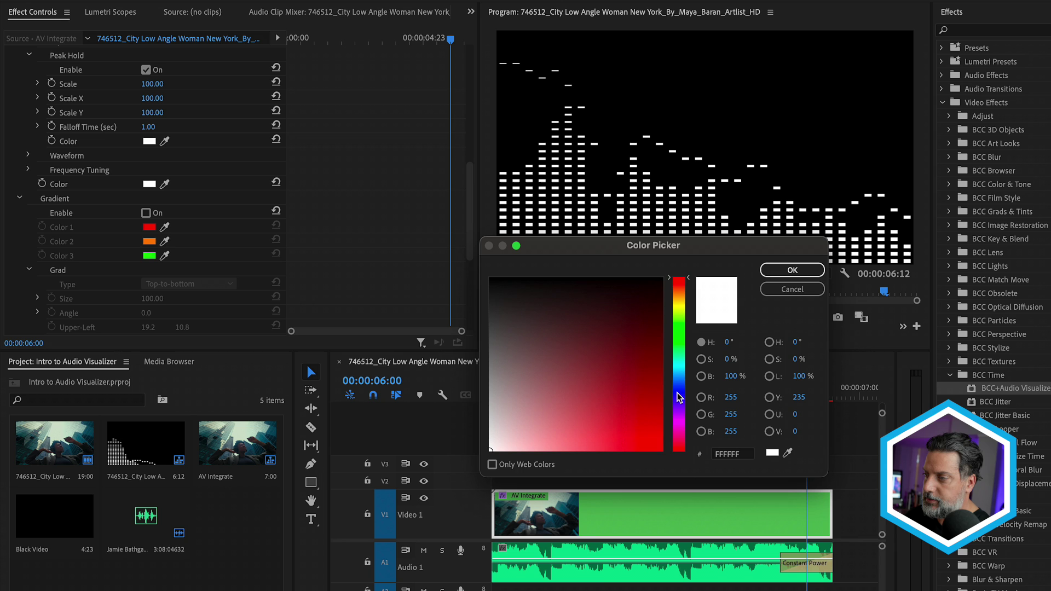
pyautogui.click(678, 391)
pyautogui.click(651, 413)
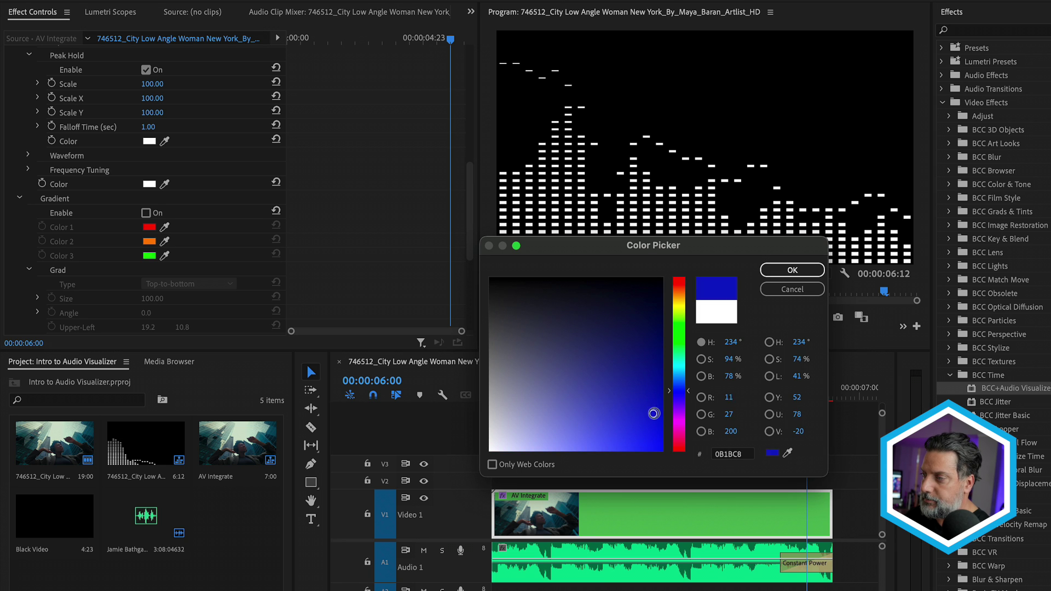
pyautogui.click(793, 270)
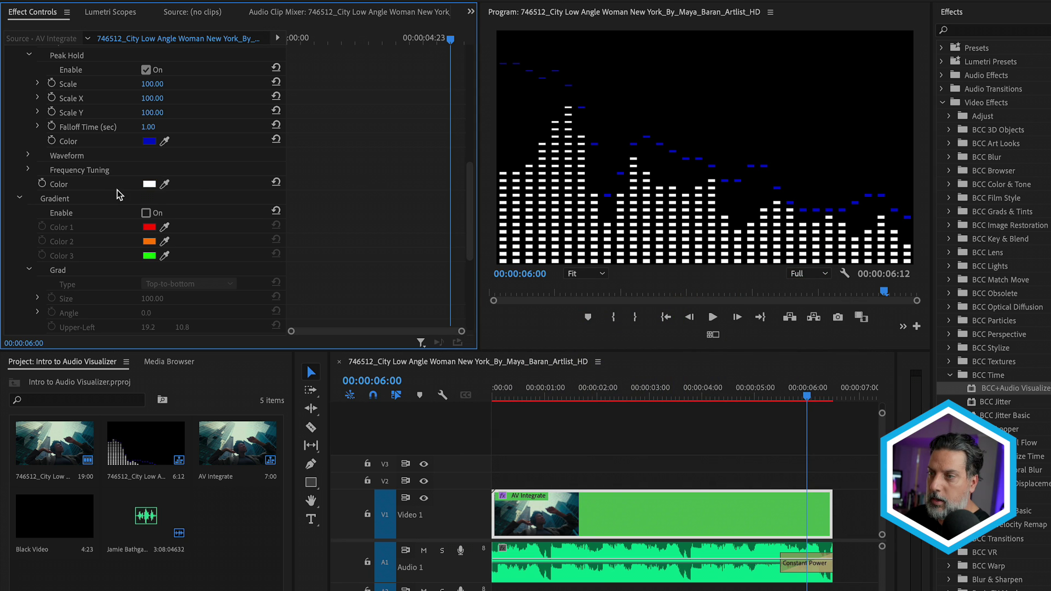
# - Change the visualizer bar colour to cyan (02E5FF) and collapse the Gradient group
pyautogui.click(149, 184)
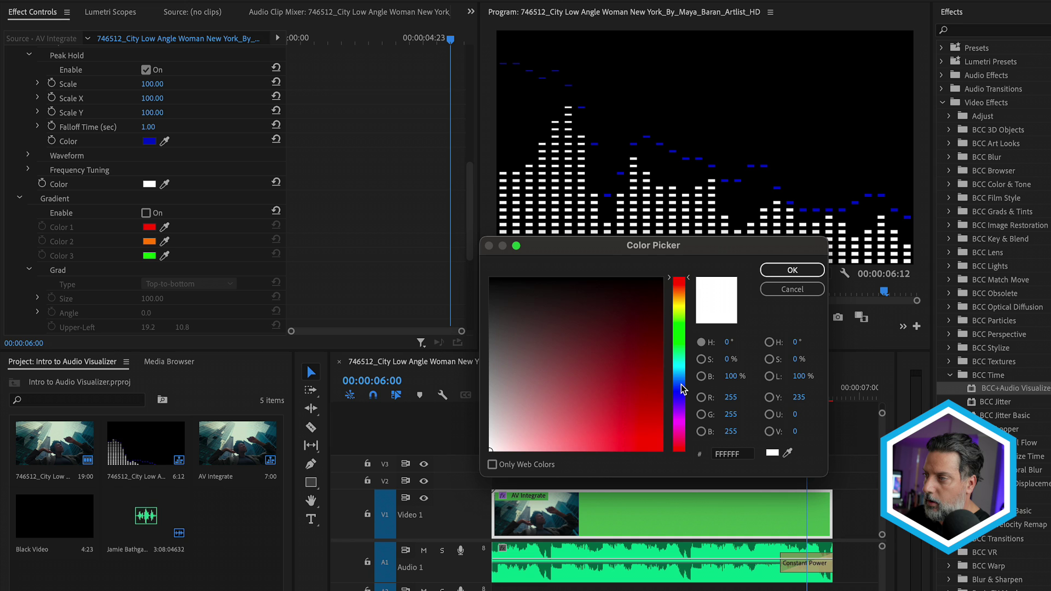
pyautogui.click(681, 395)
pyautogui.moveTo(682, 399); pyautogui.dragTo(686, 368)
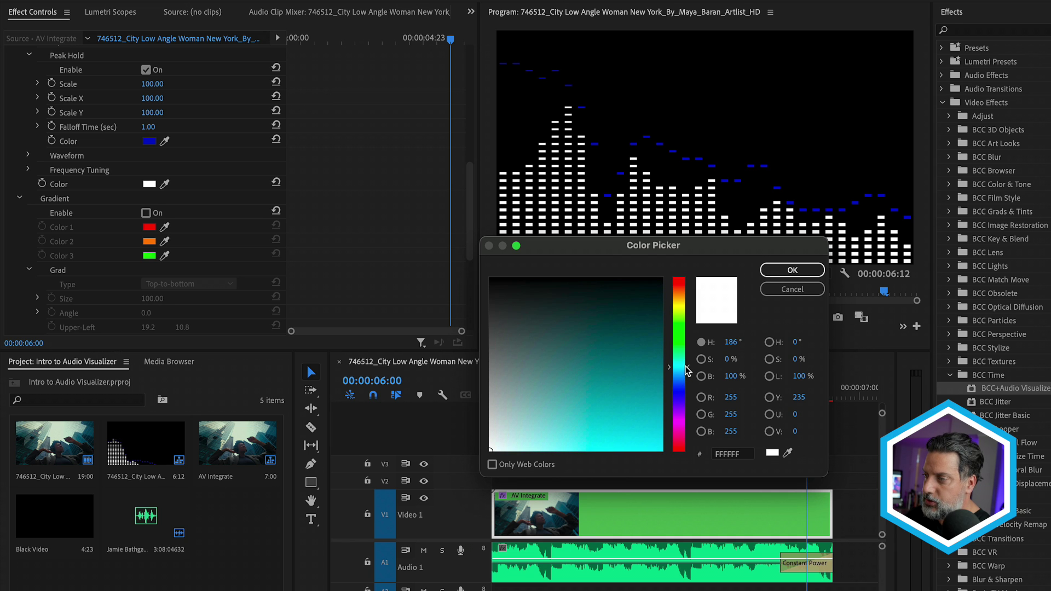
pyautogui.moveTo(661, 420); pyautogui.dragTo(663, 450)
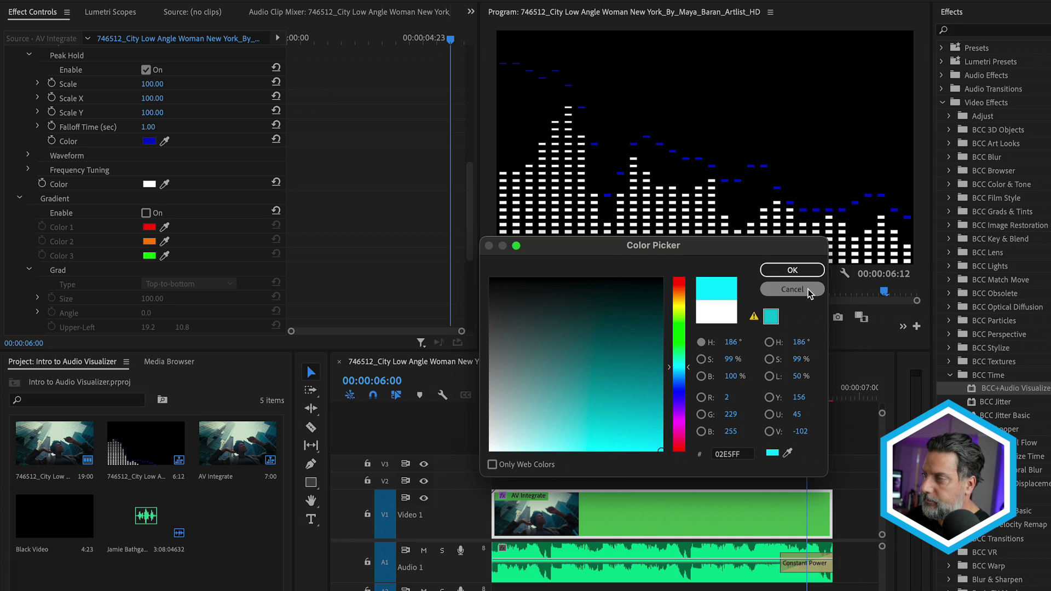
pyautogui.click(807, 270)
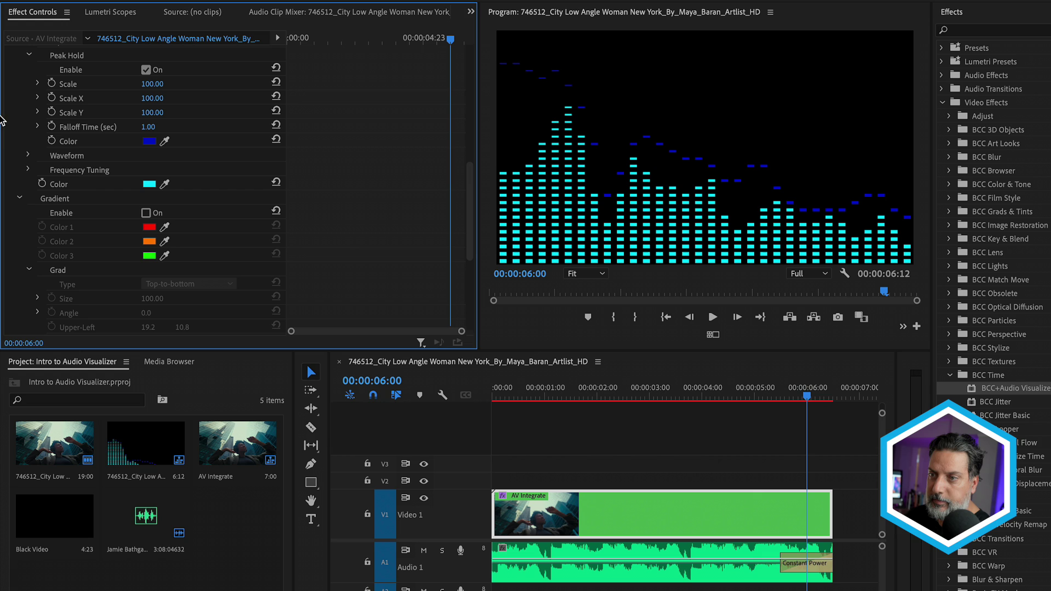
pyautogui.click(19, 199)
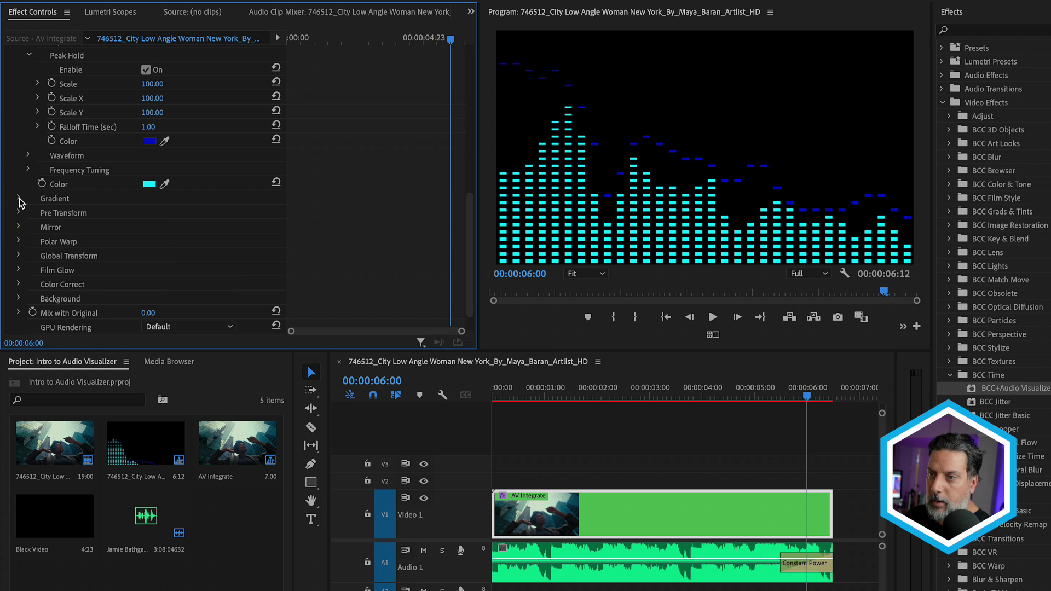
# - In Frequency Tuning, set Min Freq to 0 and Max Freq to 5000 Hz
pyautogui.click(28, 171)
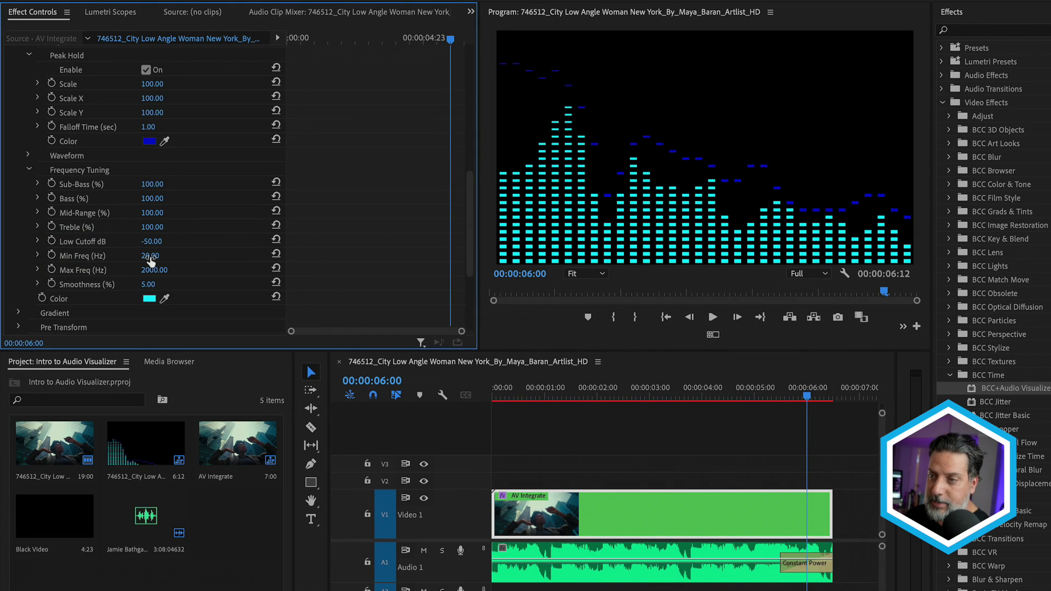
pyautogui.moveTo(150, 257); pyautogui.dragTo(155, 256)
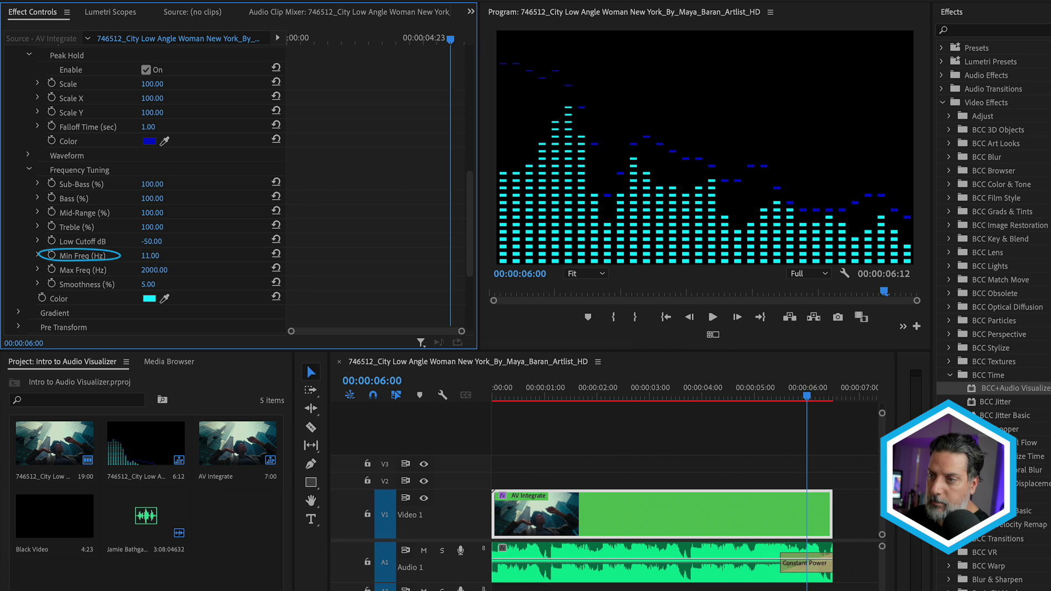
pyautogui.click(160, 254)
pyautogui.write('0')
pyautogui.press('Return')
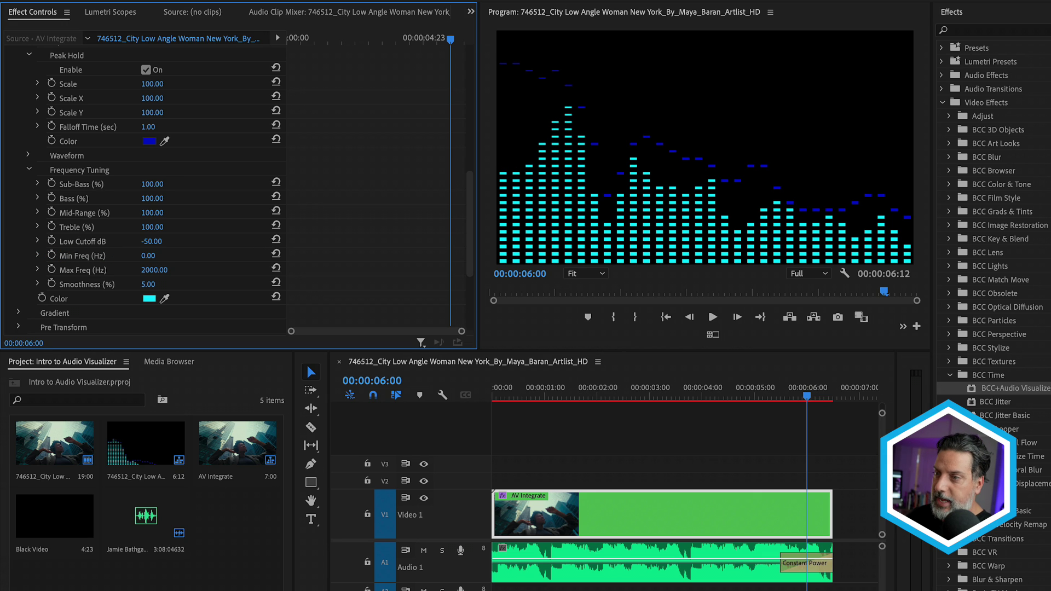
pyautogui.click(154, 272)
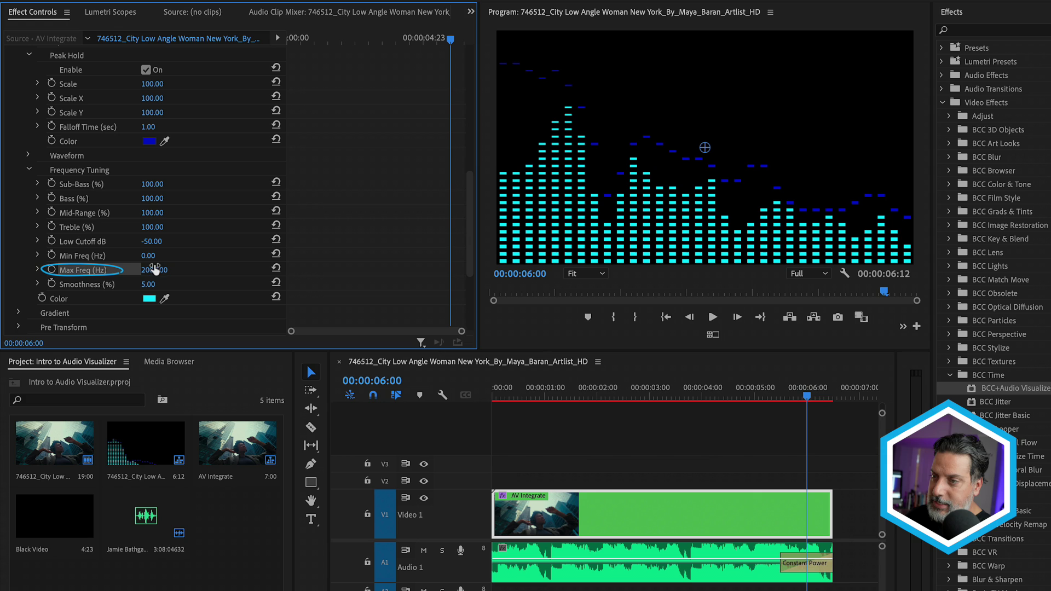
pyautogui.click(159, 267)
pyautogui.write('5000')
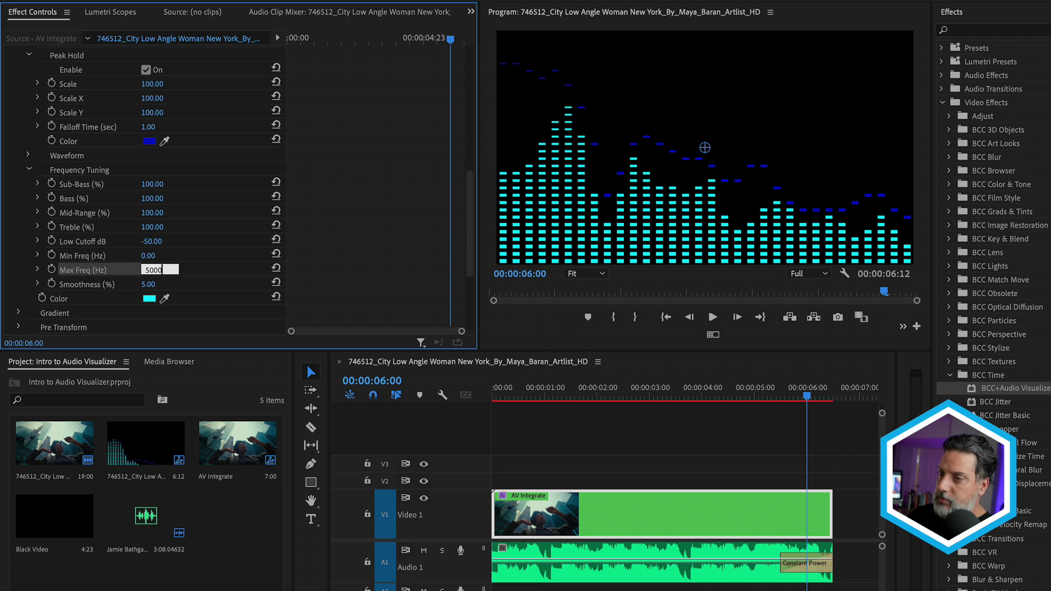
pyautogui.press('Return')
# - Scrub the bar Smoothness up to 30 and preview an earlier frame
pyautogui.moveTo(150, 284); pyautogui.dragTo(131, 285)
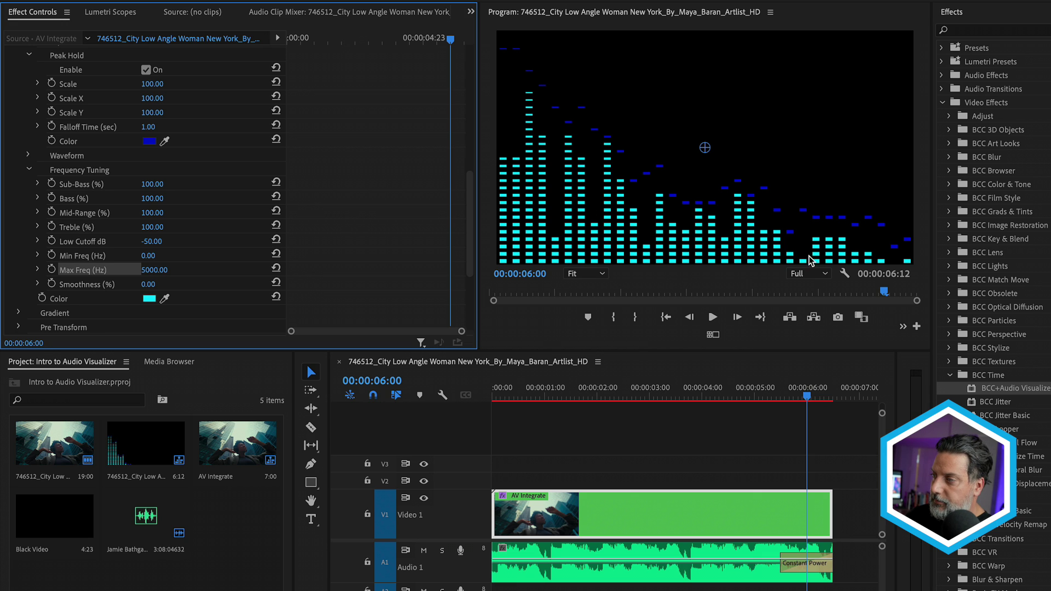
pyautogui.moveTo(148, 284); pyautogui.dragTo(160, 284)
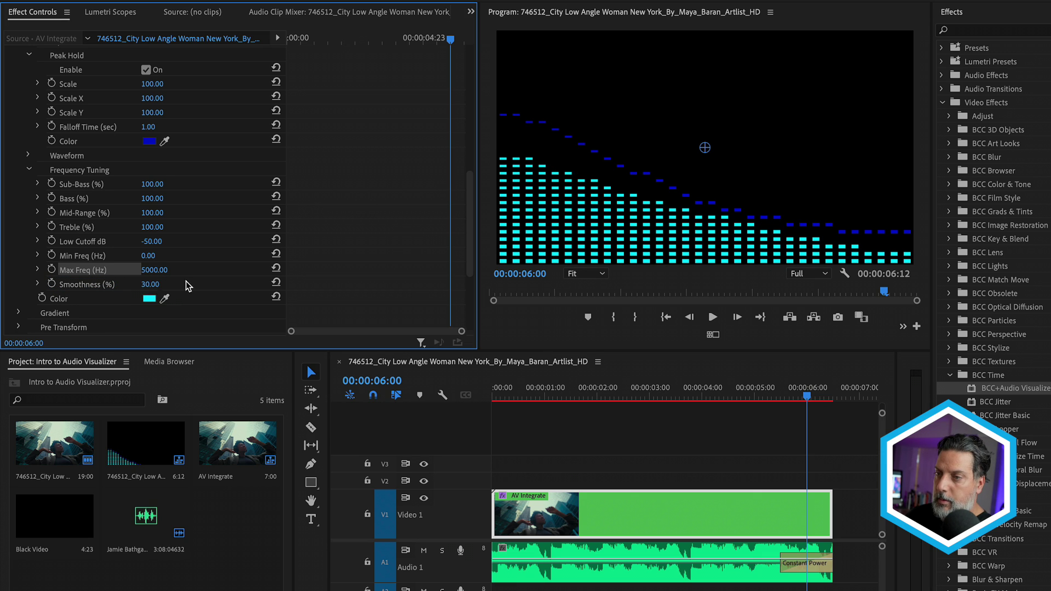
pyautogui.moveTo(535, 395); pyautogui.dragTo(612, 390)
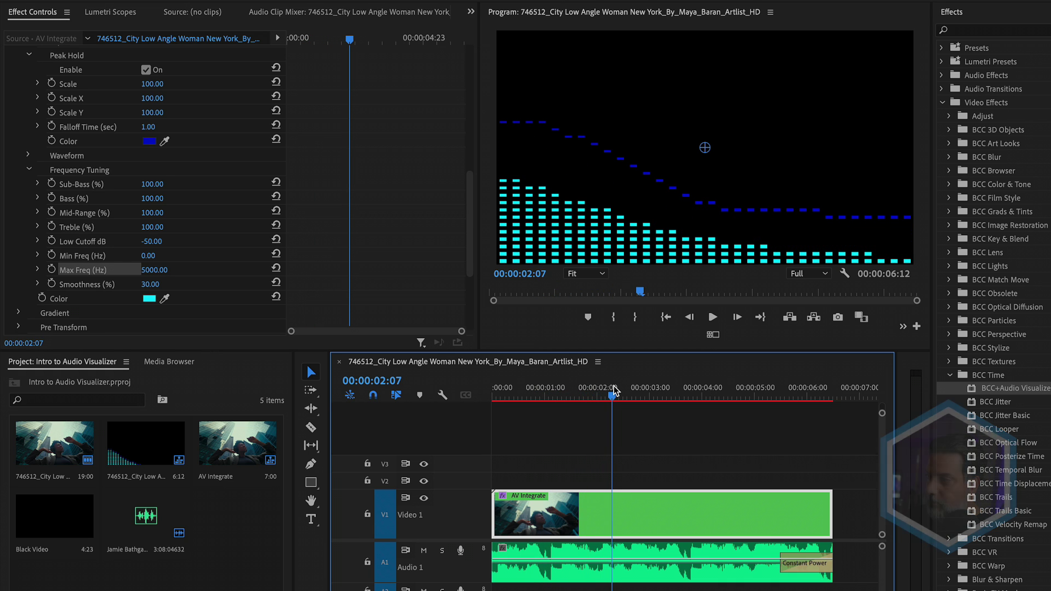
# - Disable Peak Hold and collapse the Frequency Tuning, Peak Hold and Generator groups
pyautogui.click(30, 171)
pyautogui.click(29, 170)
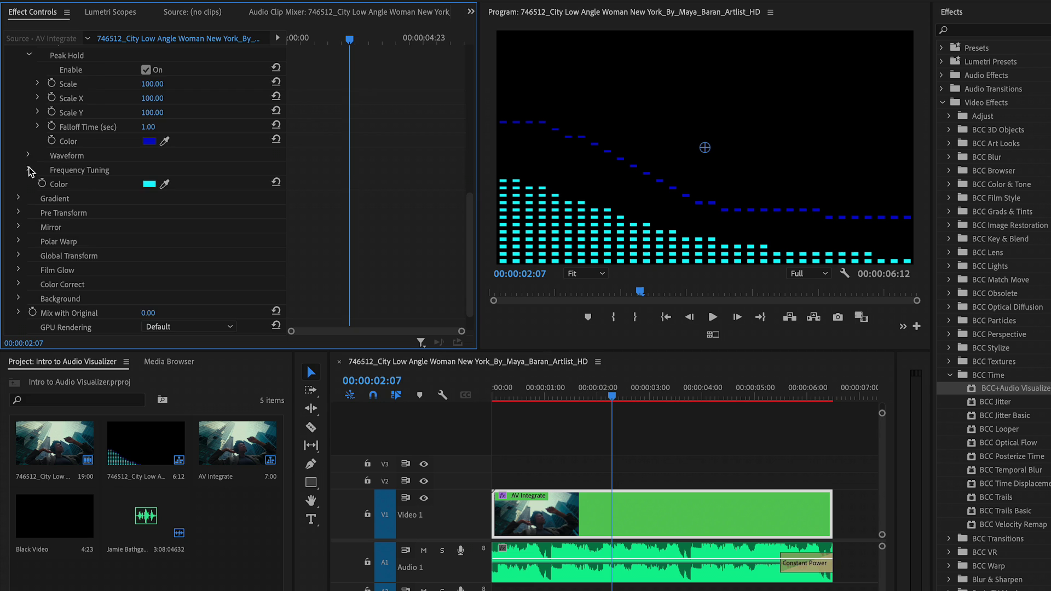
pyautogui.click(146, 97)
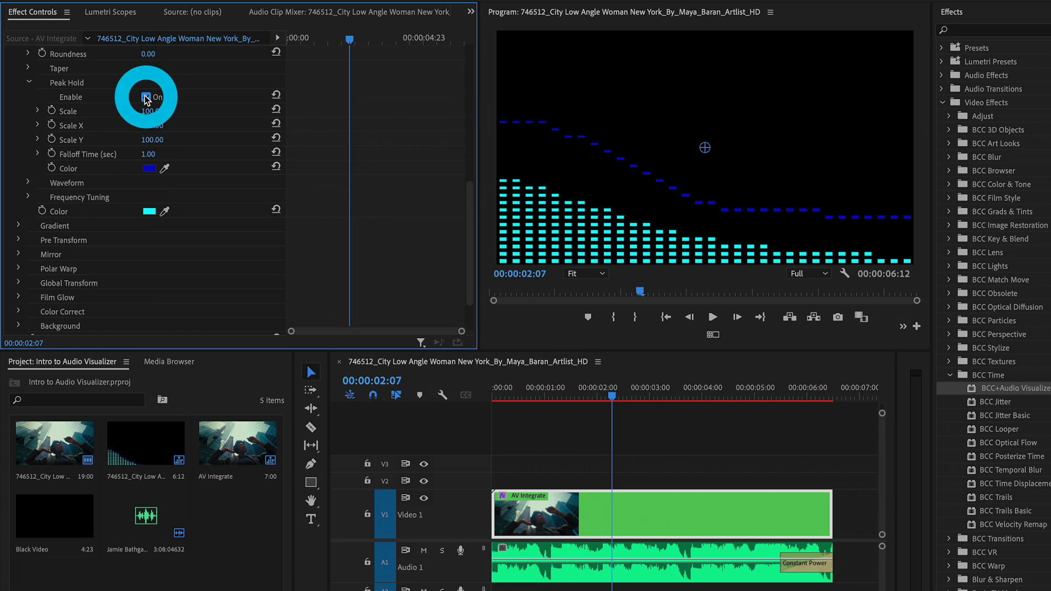
pyautogui.click(29, 82)
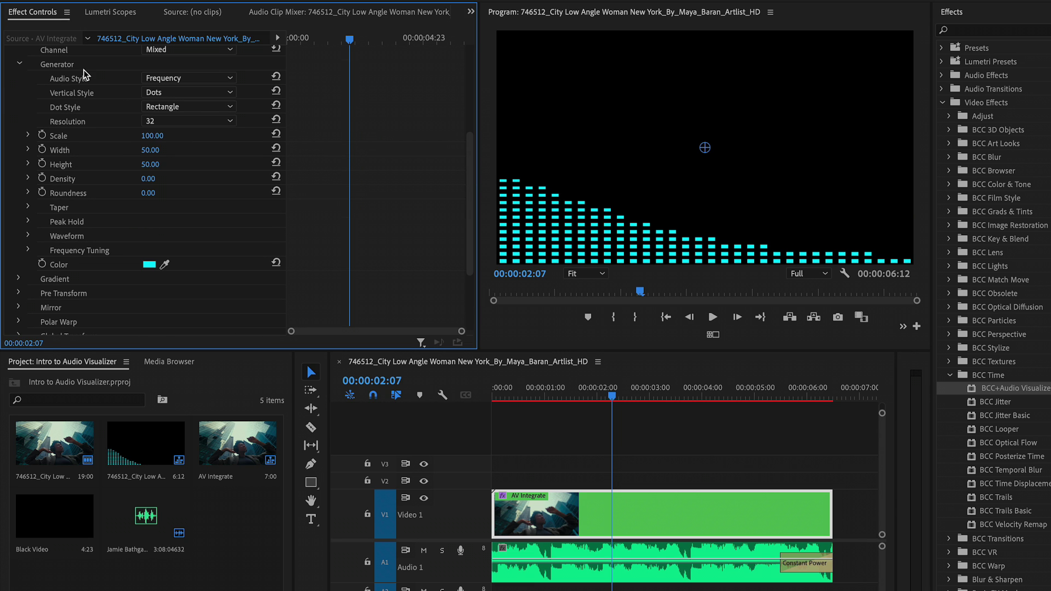
pyautogui.click(19, 63)
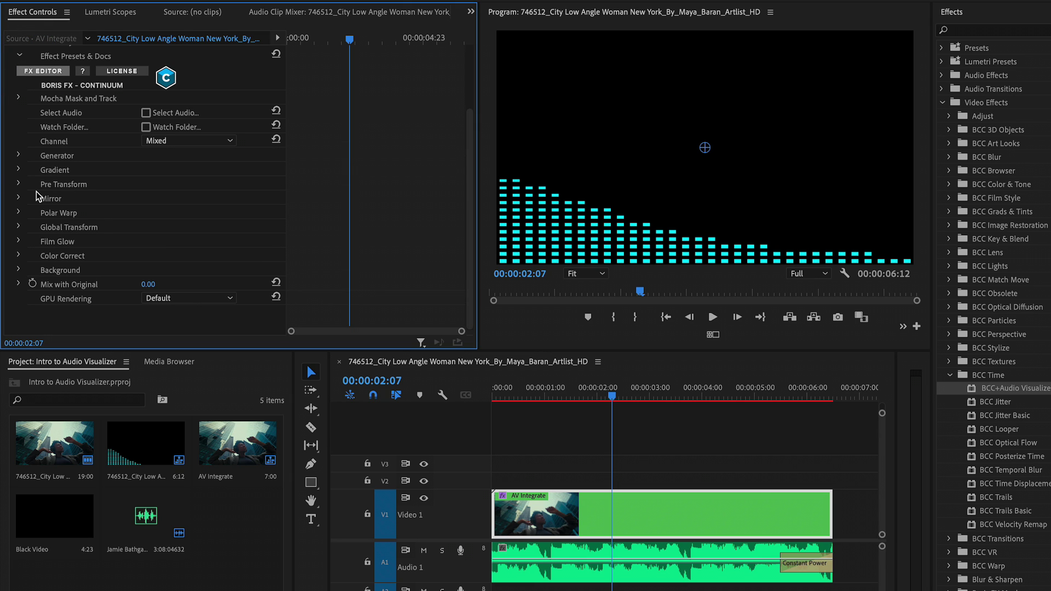
# - Enable Mirror and shift its Center X right to 1513
pyautogui.click(20, 199)
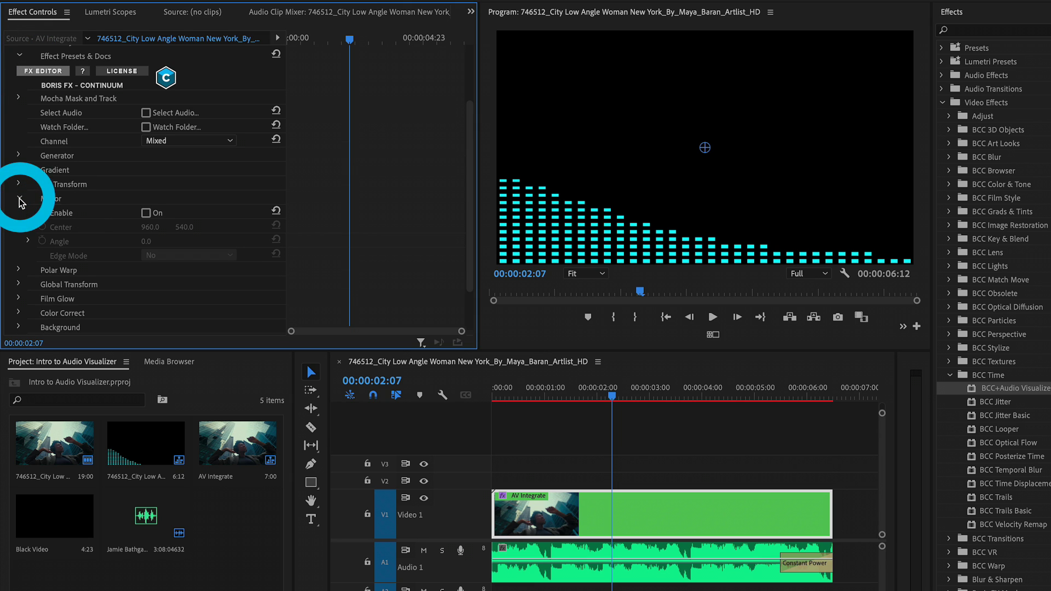
pyautogui.click(147, 213)
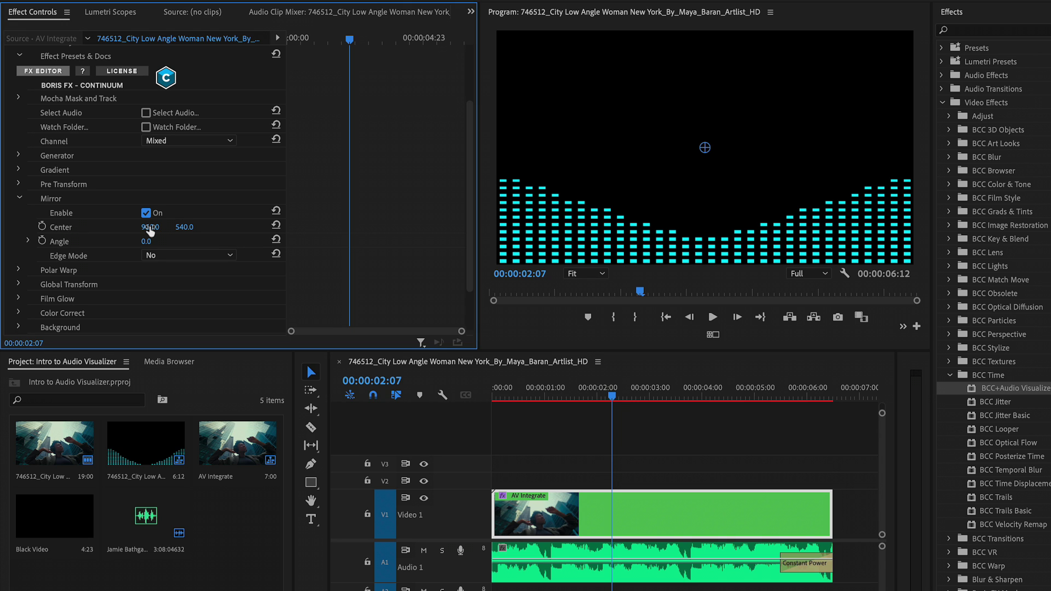
pyautogui.moveTo(150, 227)
pyautogui.mouseDown()
pyautogui.moveTo(540, 226)
pyautogui.moveTo(156, 227)
pyautogui.mouseUp()
# - Raise the visualizer by setting Pre Transform Position Y to 464, sliding it upward
pyautogui.click(19, 185)
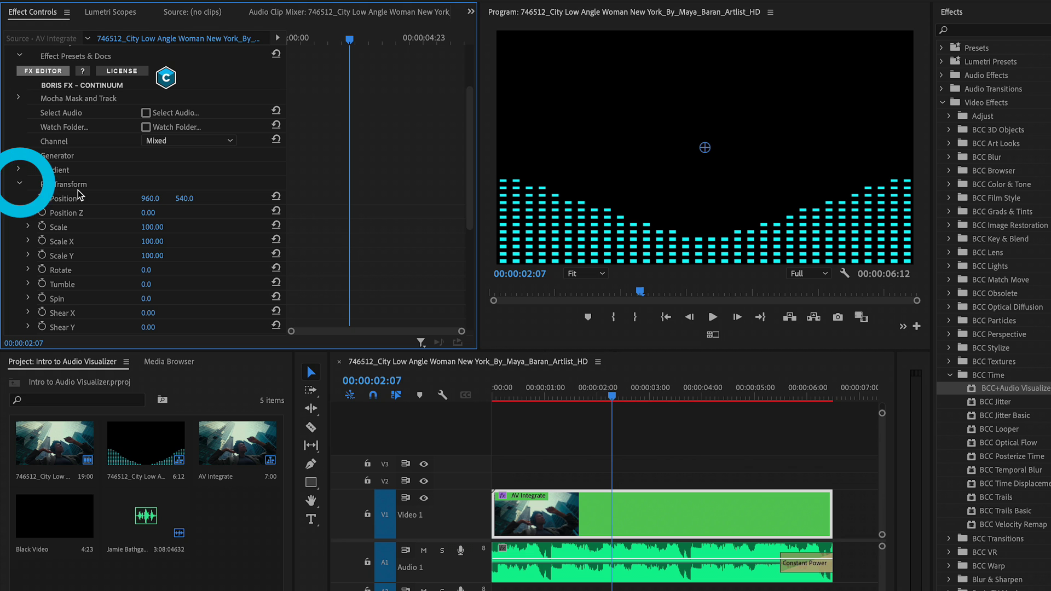
pyautogui.click(184, 199)
pyautogui.write('464')
pyautogui.press('Return')
pyautogui.moveTo(184, 198)
pyautogui.mouseDown()
pyautogui.moveTo(71, 198)
pyautogui.moveTo(137, 198)
pyautogui.mouseUp()
pyautogui.click(19, 185)
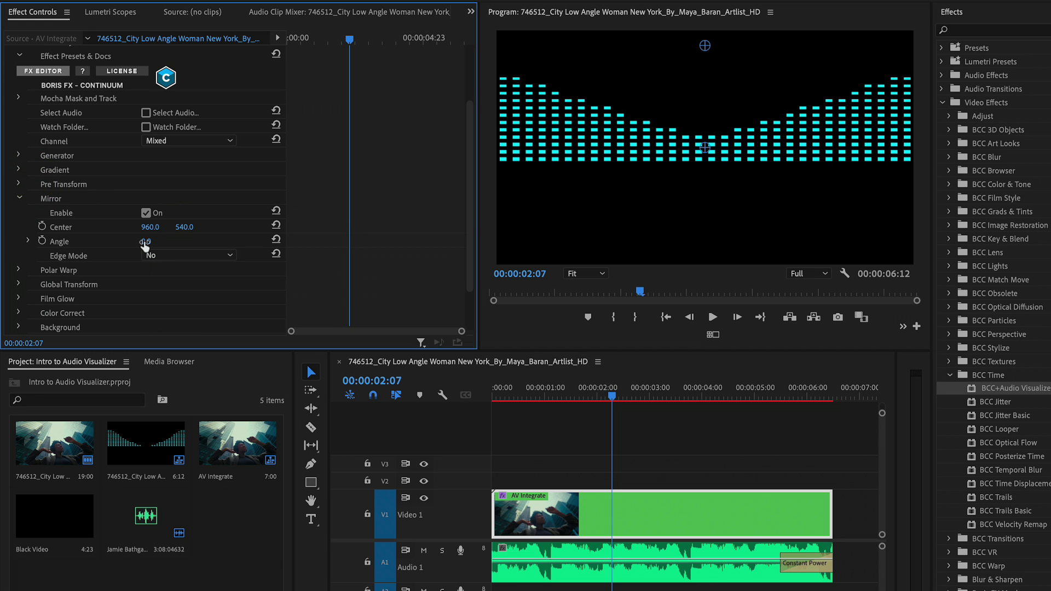
# - Set the Mirror Angle to 90° and nudge Center Y down to 591
pyautogui.moveTo(146, 241)
pyautogui.mouseDown()
pyautogui.moveTo(197, 241)
pyautogui.moveTo(157, 239)
pyautogui.mouseUp()
pyautogui.click(156, 239)
pyautogui.write('9')
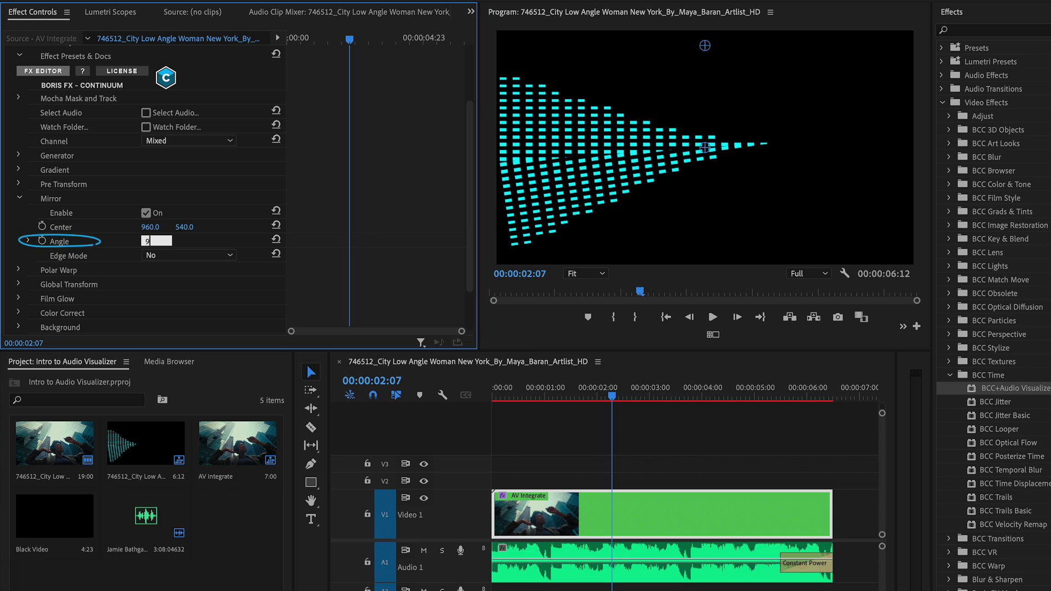
pyautogui.write('0')
pyautogui.press('Return')
pyautogui.moveTo(185, 226)
pyautogui.mouseDown()
pyautogui.moveTo(200, 227)
pyautogui.moveTo(191, 229)
pyautogui.mouseUp()
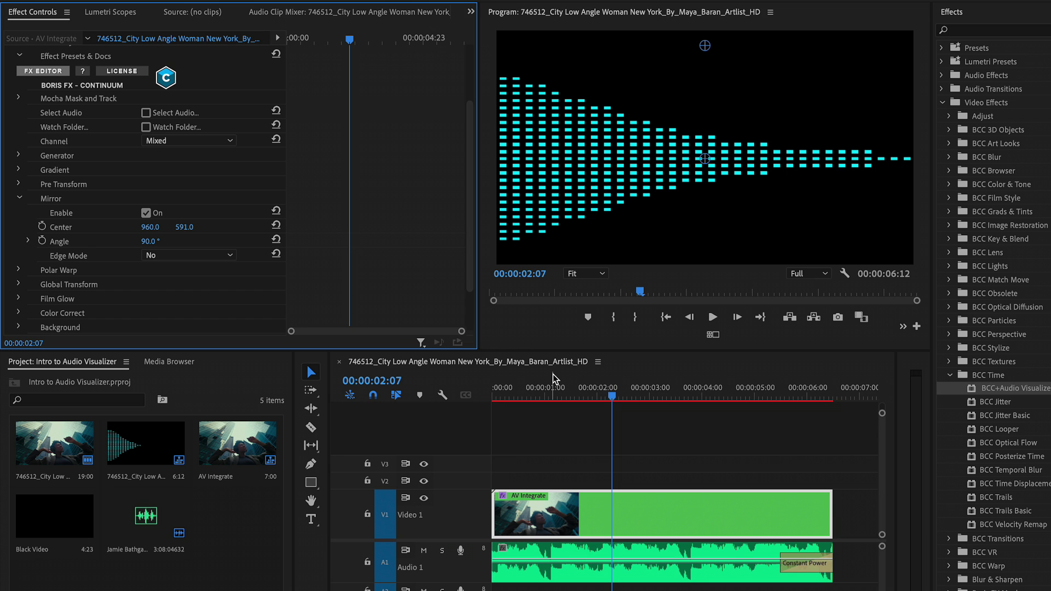
pyautogui.moveTo(529, 387); pyautogui.dragTo(492, 387)
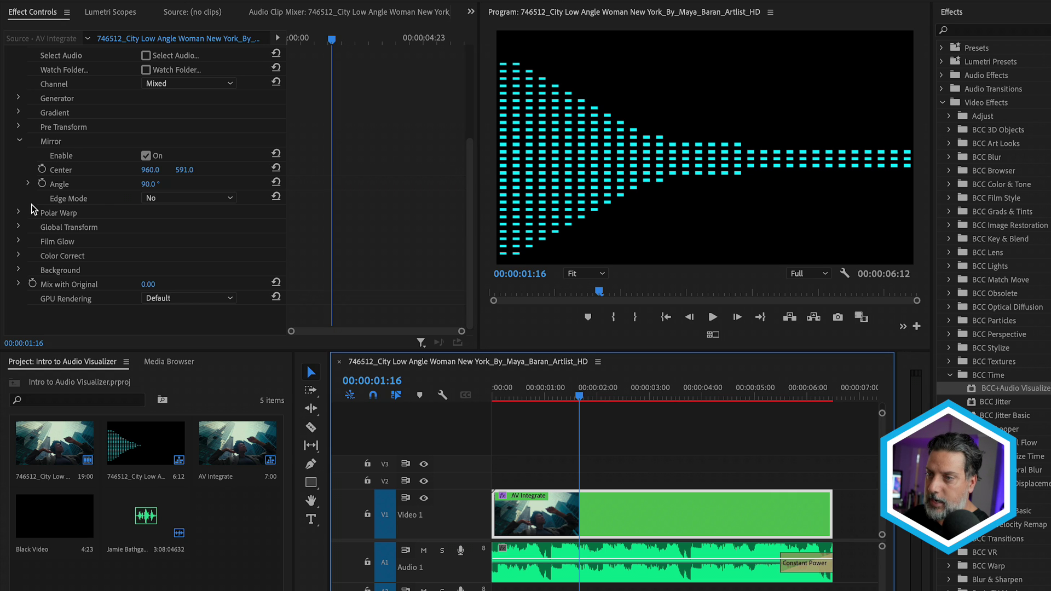
# - Try the Reflect mirror edge mode, then set Edge Mode back to No
pyautogui.click(153, 198)
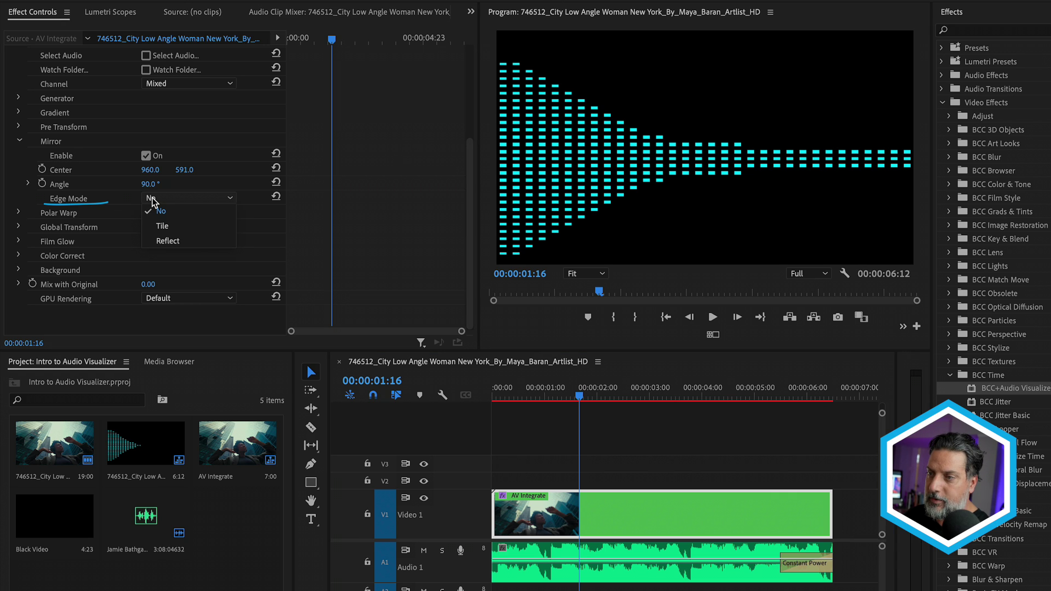
pyautogui.click(158, 234)
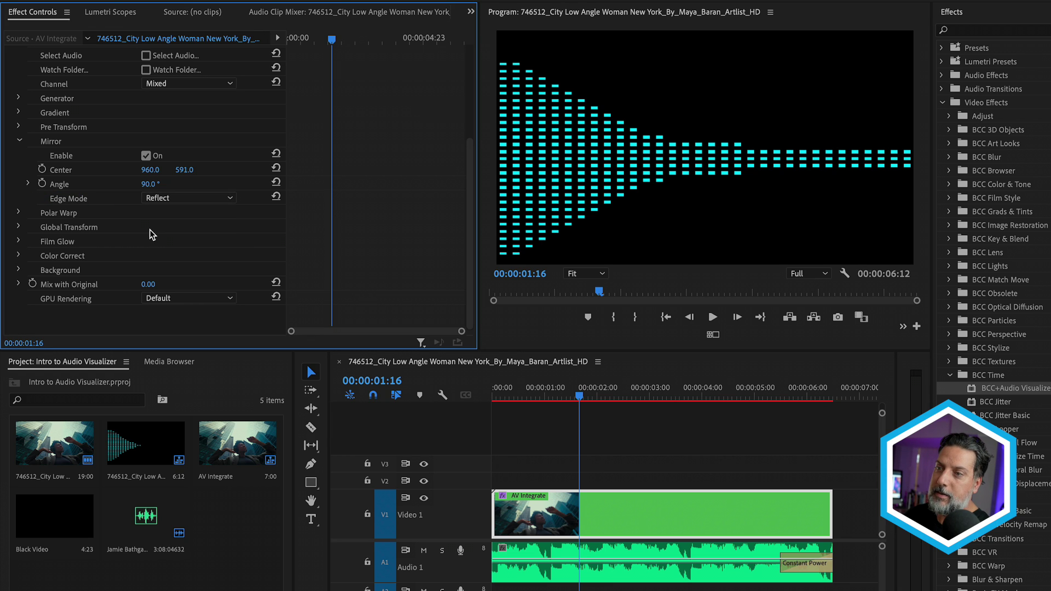
pyautogui.click(173, 198)
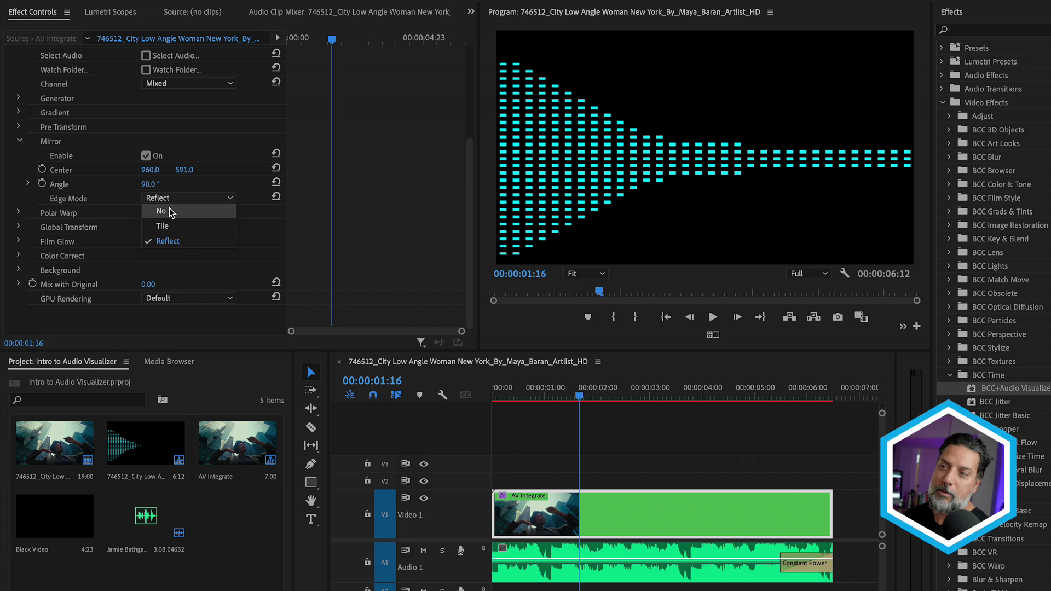
pyautogui.click(161, 211)
# - Turn off Mirror, enable Polar Warp, and push its Inner Radius negative
pyautogui.click(146, 156)
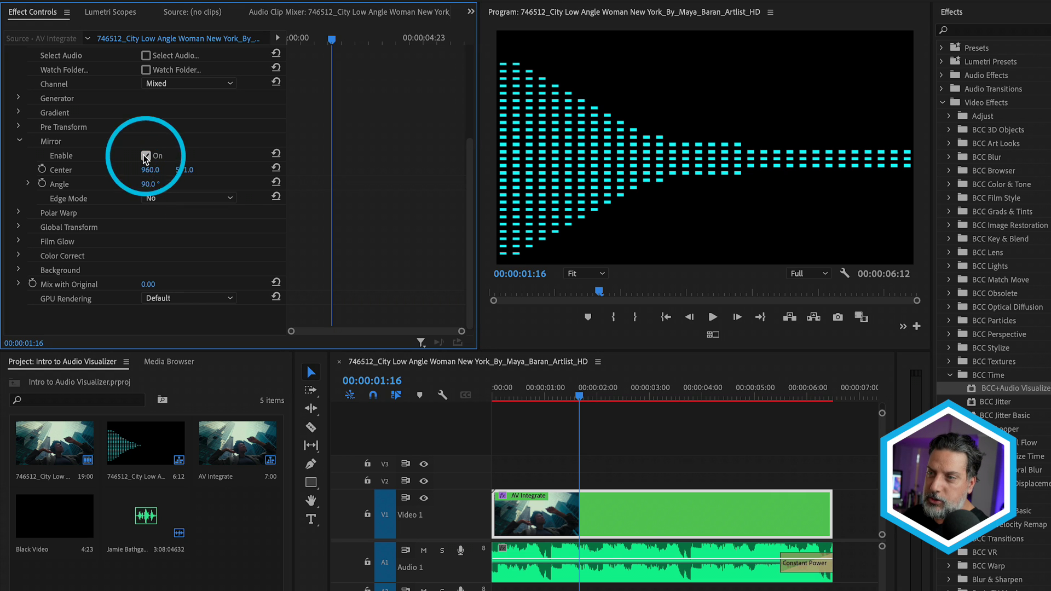
pyautogui.click(20, 140)
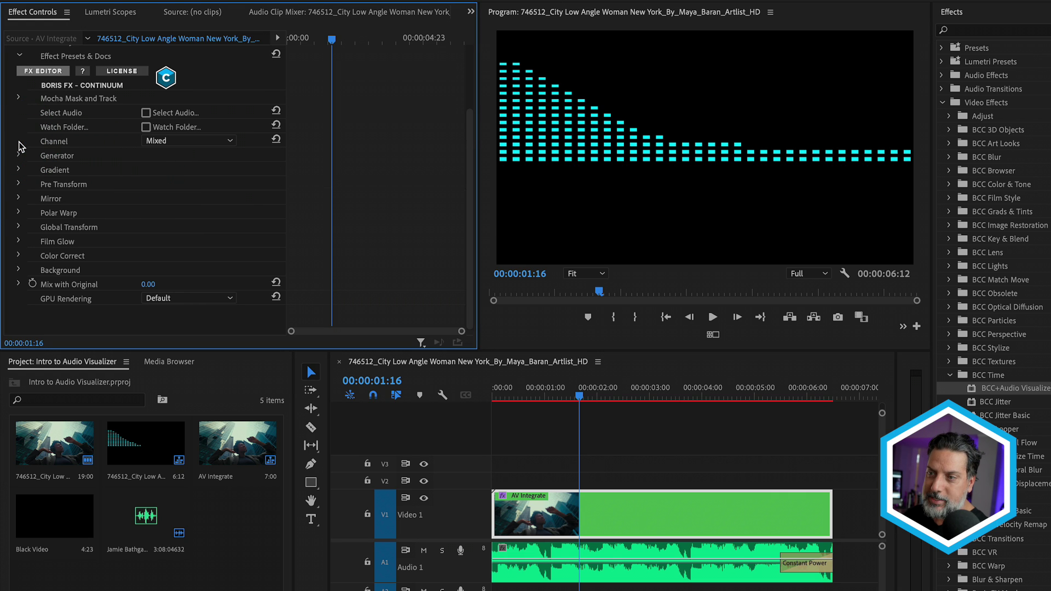
pyautogui.click(18, 214)
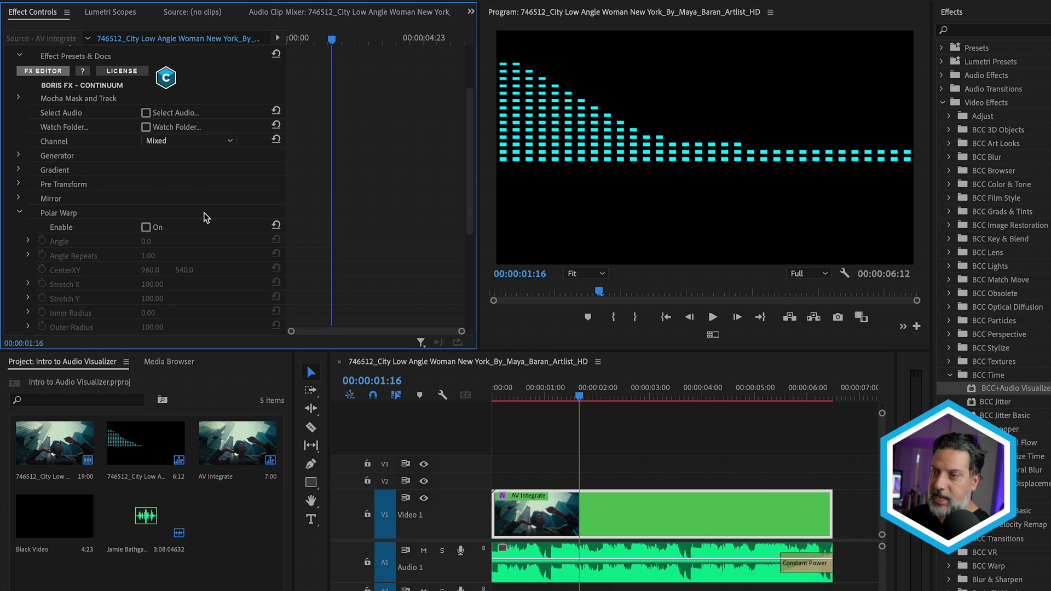
pyautogui.click(146, 228)
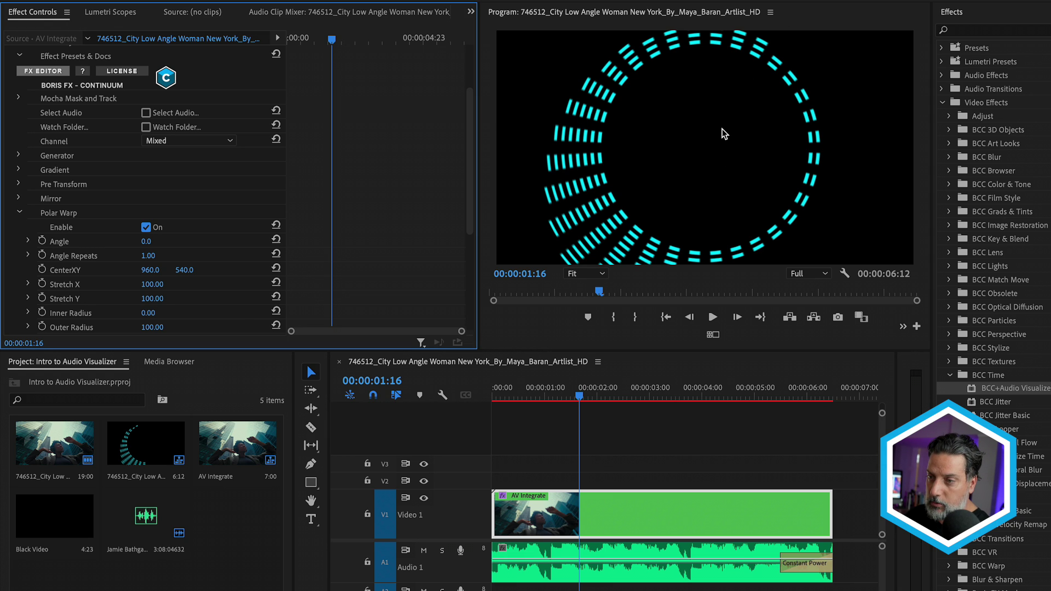
pyautogui.scroll(-2, 220, 303)
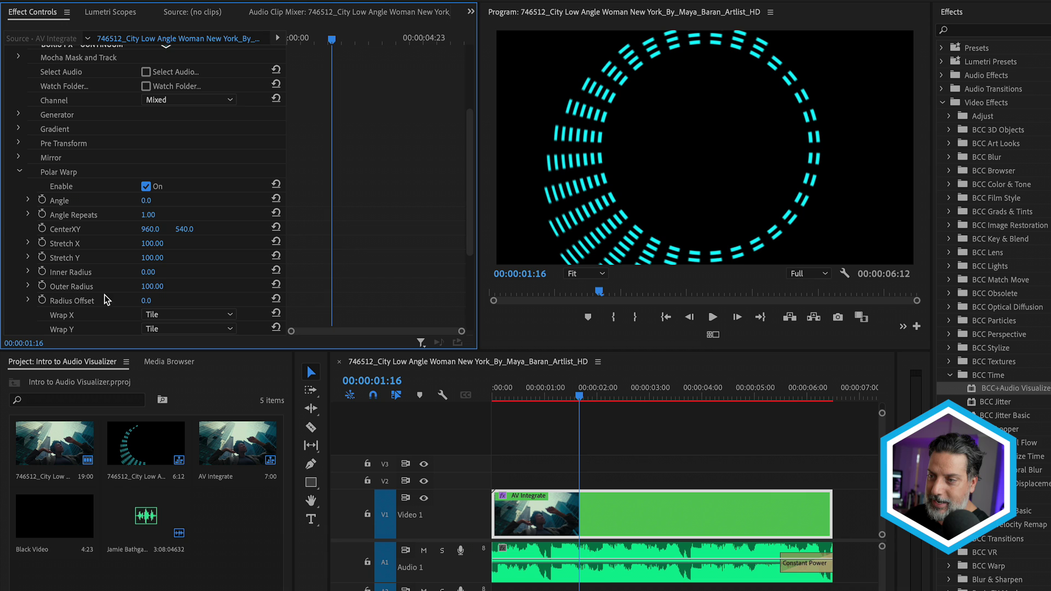
pyautogui.moveTo(152, 279)
pyautogui.mouseDown()
pyautogui.moveTo(104, 287)
pyautogui.moveTo(117, 286)
pyautogui.mouseUp()
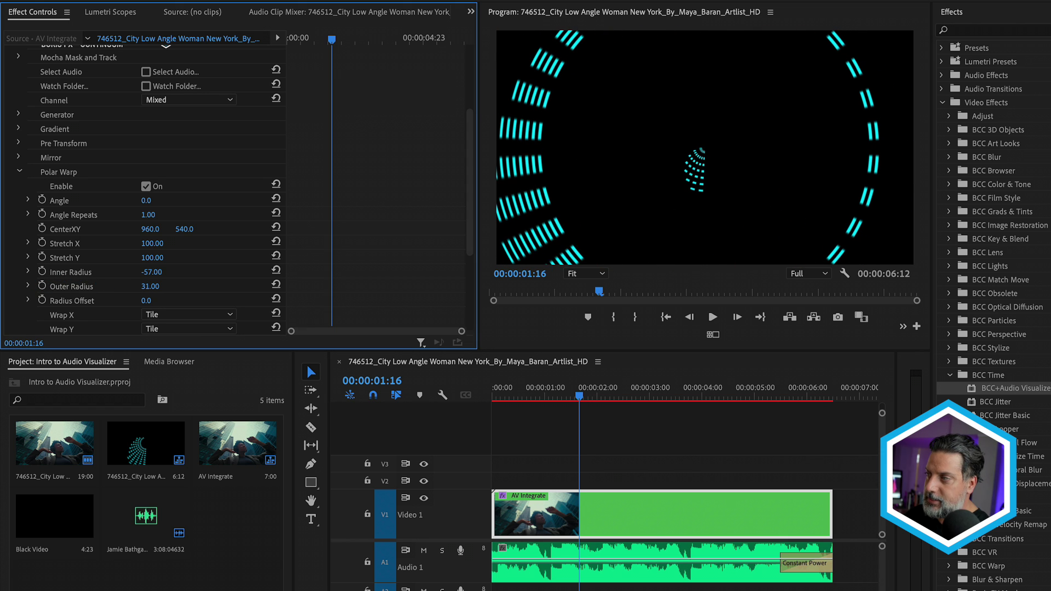
# - Set Polar Warp Wrap Y and Wrap X to No and raise Outer Radius to 83
pyautogui.scroll(-3, 226, 270)
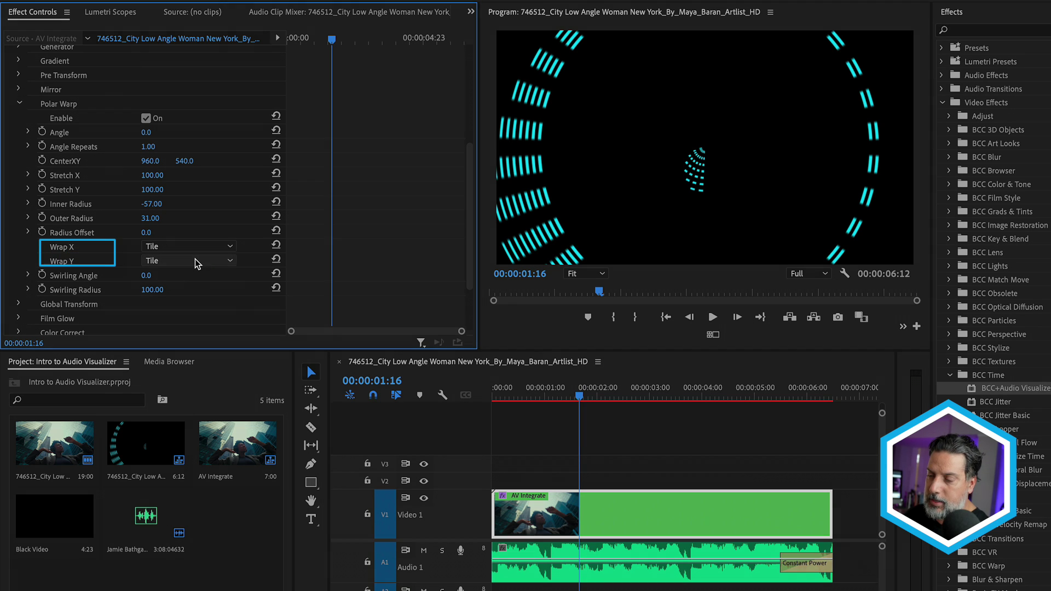
pyautogui.click(196, 260)
pyautogui.click(175, 277)
pyautogui.click(183, 248)
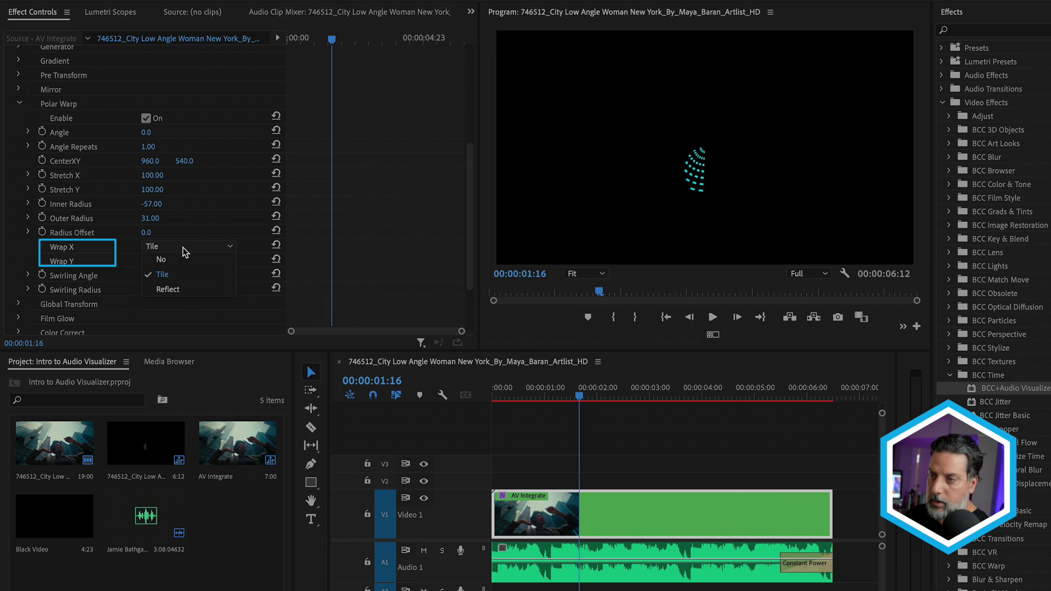
pyautogui.click(175, 263)
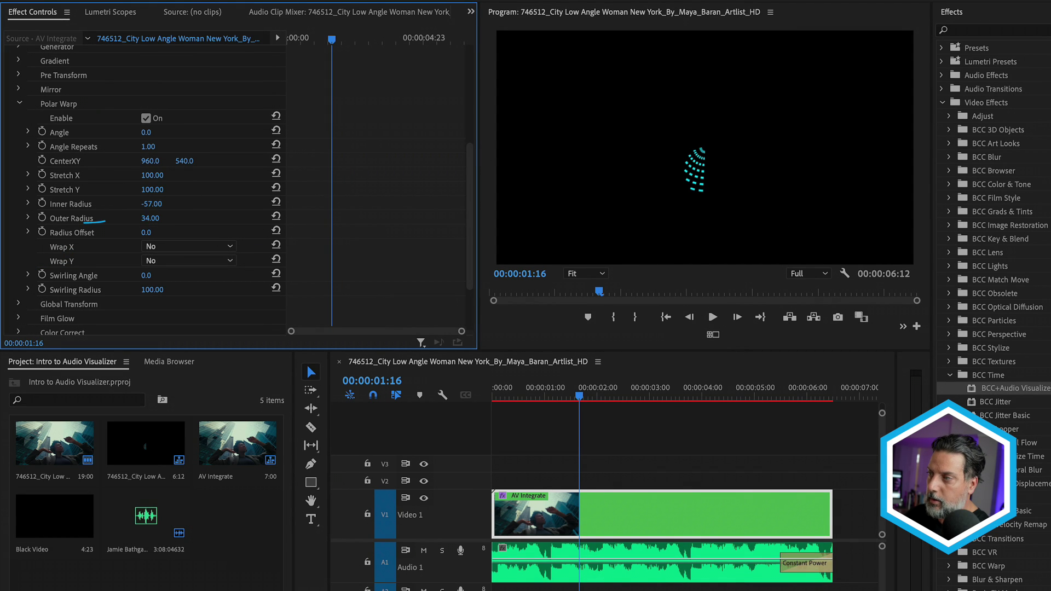
pyautogui.moveTo(150, 218)
pyautogui.mouseDown()
pyautogui.moveTo(177, 218)
pyautogui.moveTo(157, 204)
pyautogui.mouseUp()
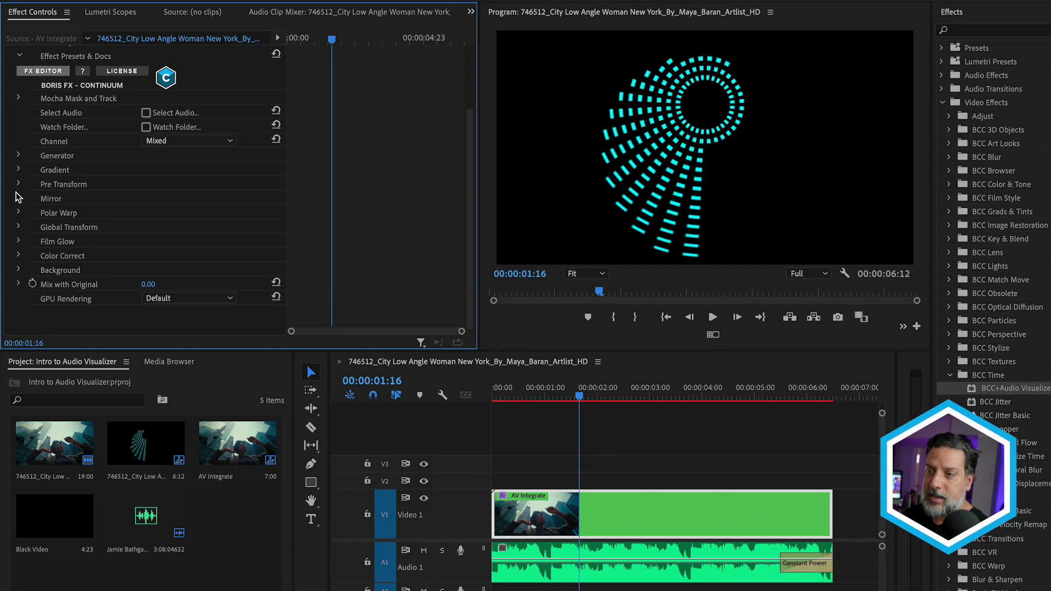
# - Expand the visualizer's Global Transform group and tick its Enable checkbox
pyautogui.click(18, 228)
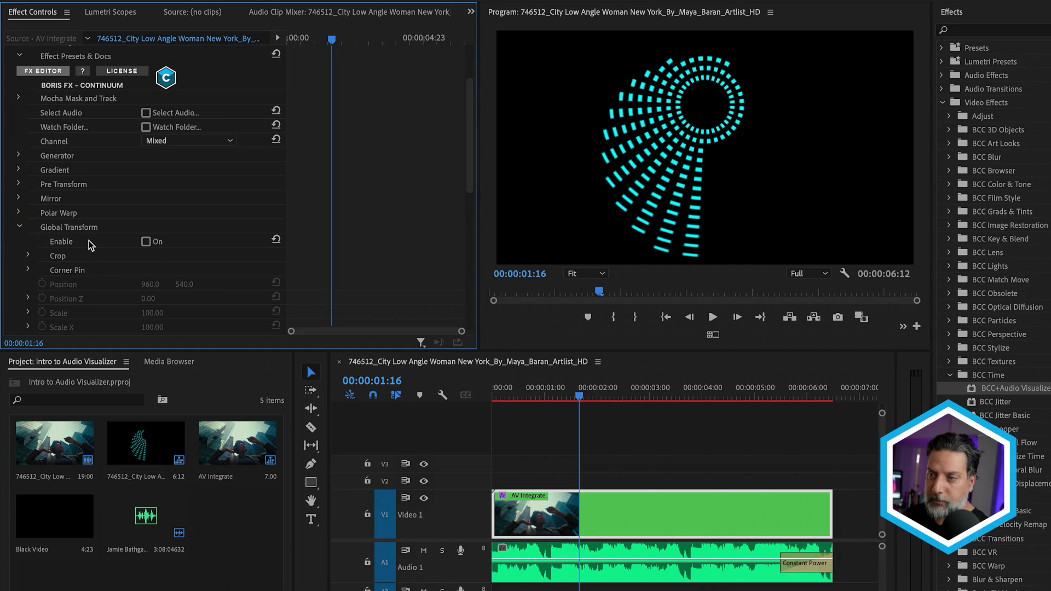
pyautogui.scroll(-2, 89, 245)
pyautogui.click(145, 200)
pyautogui.scroll(-5, 106, 251)
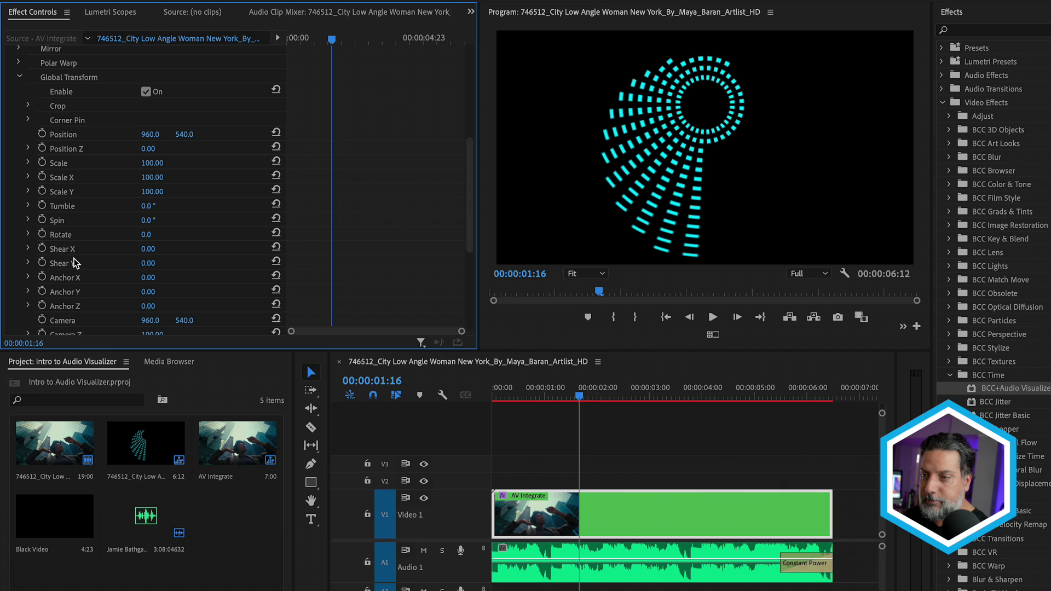
pyautogui.scroll(-7, 74, 261)
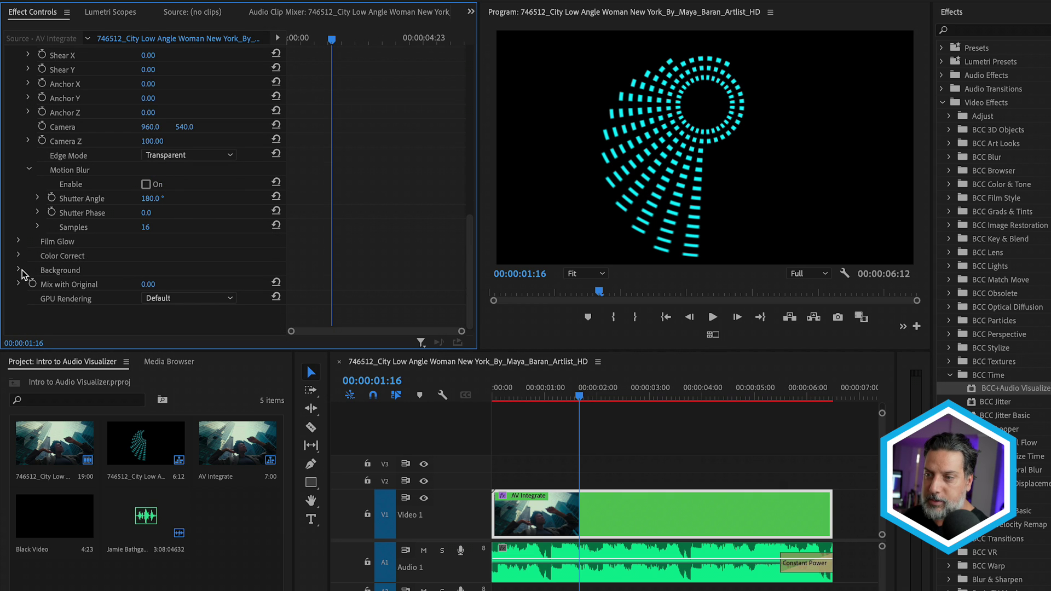
# - Set the visualizer's Background Mode to Source
pyautogui.click(19, 270)
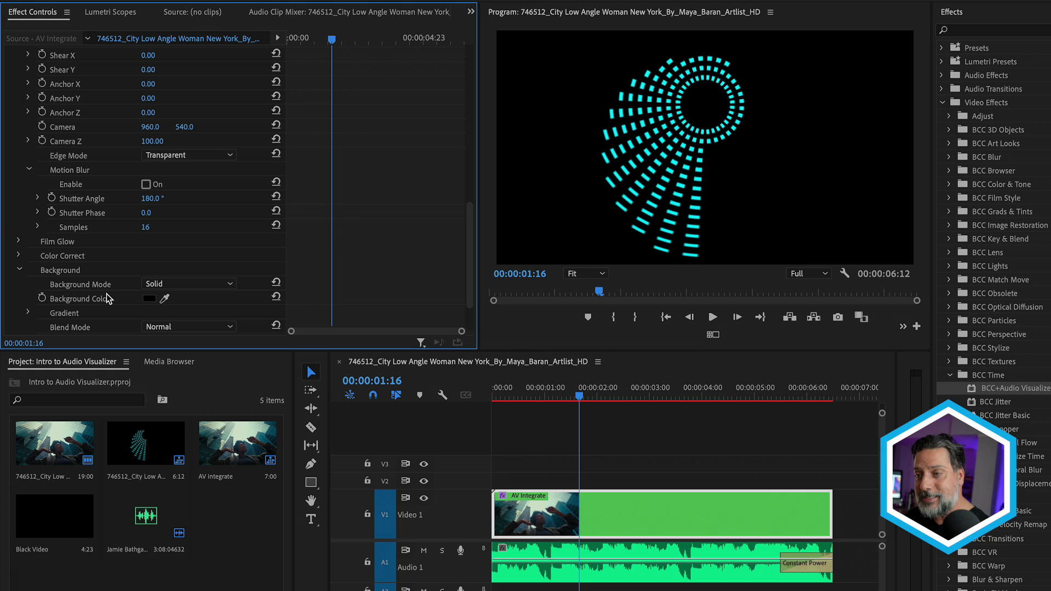
pyautogui.click(167, 285)
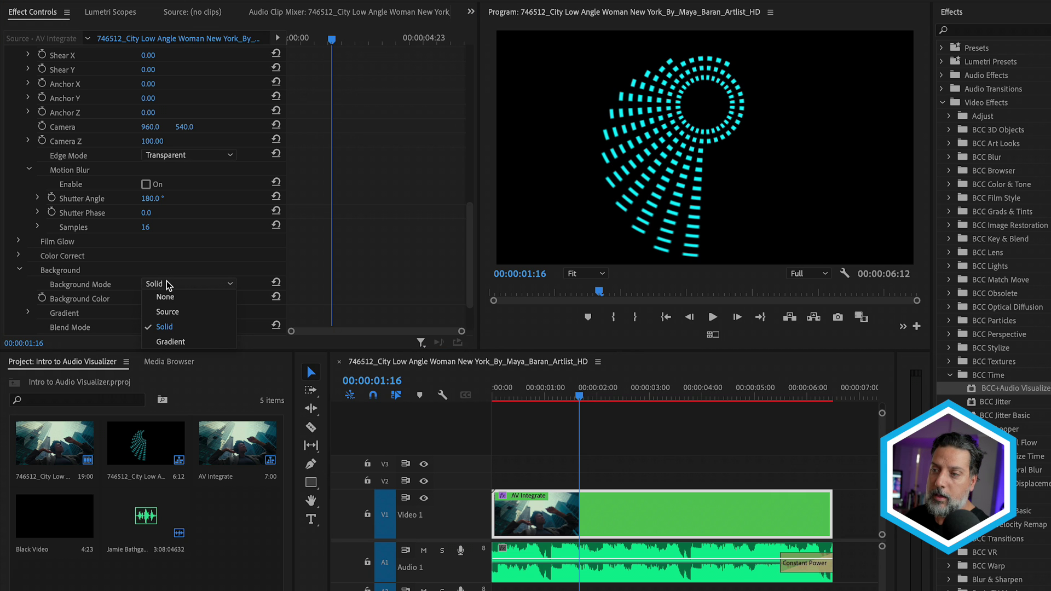
pyautogui.click(167, 312)
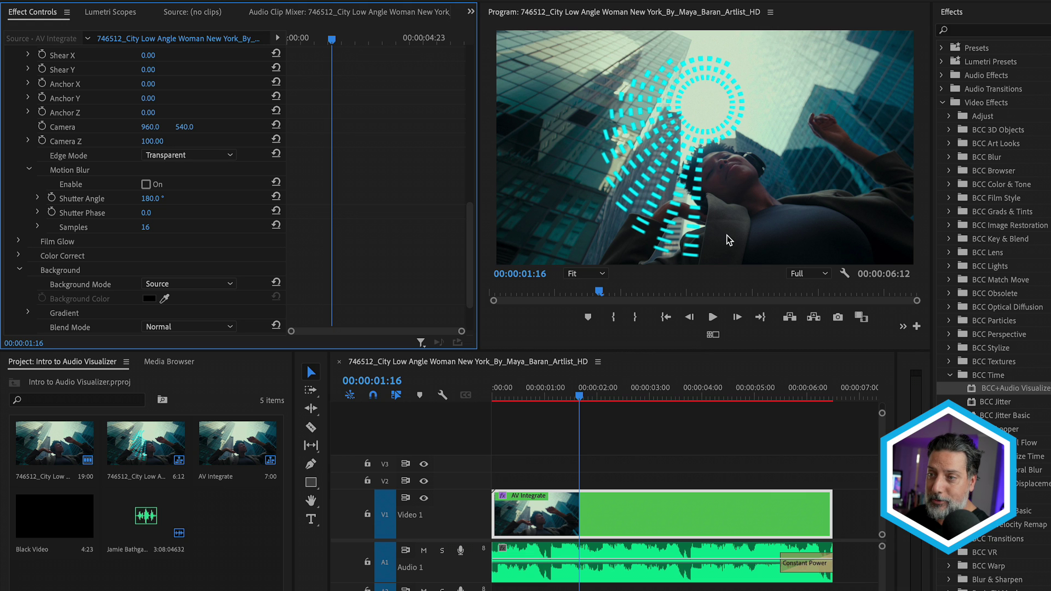
# - Use Global Transform to move the visualizer right, scale it to 110 and rotate it 60°
pyautogui.click(21, 271)
pyautogui.scroll(4, 27, 273)
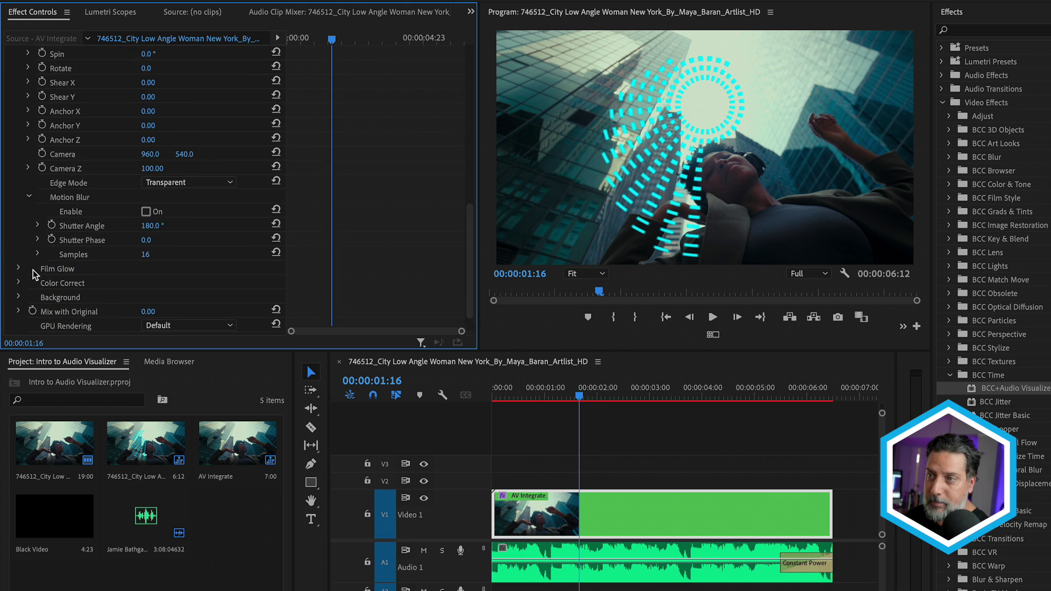
pyautogui.scroll(3, 33, 274)
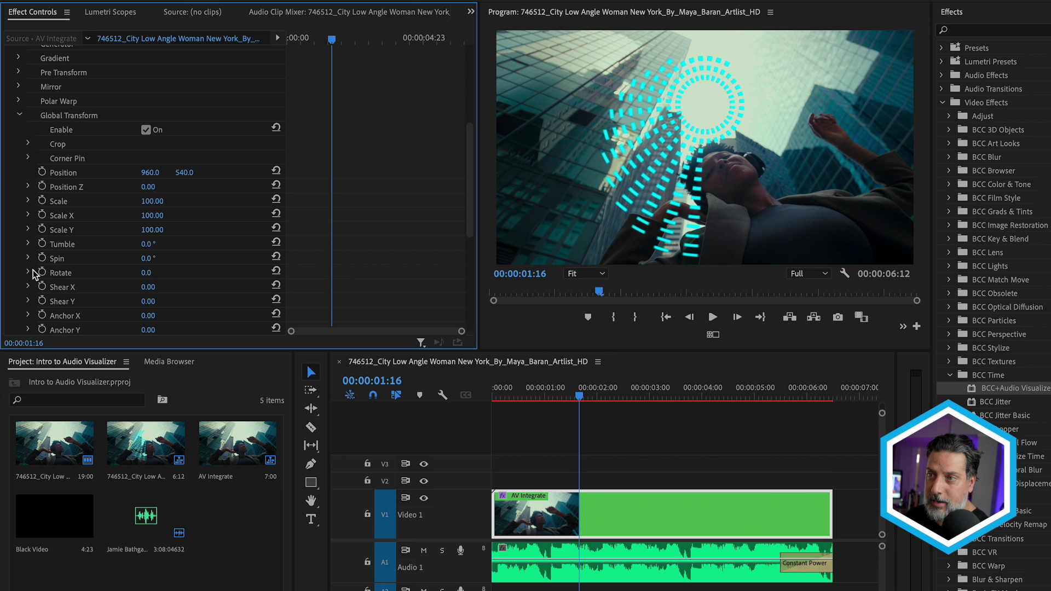
pyautogui.moveTo(150, 172); pyautogui.dragTo(186, 172)
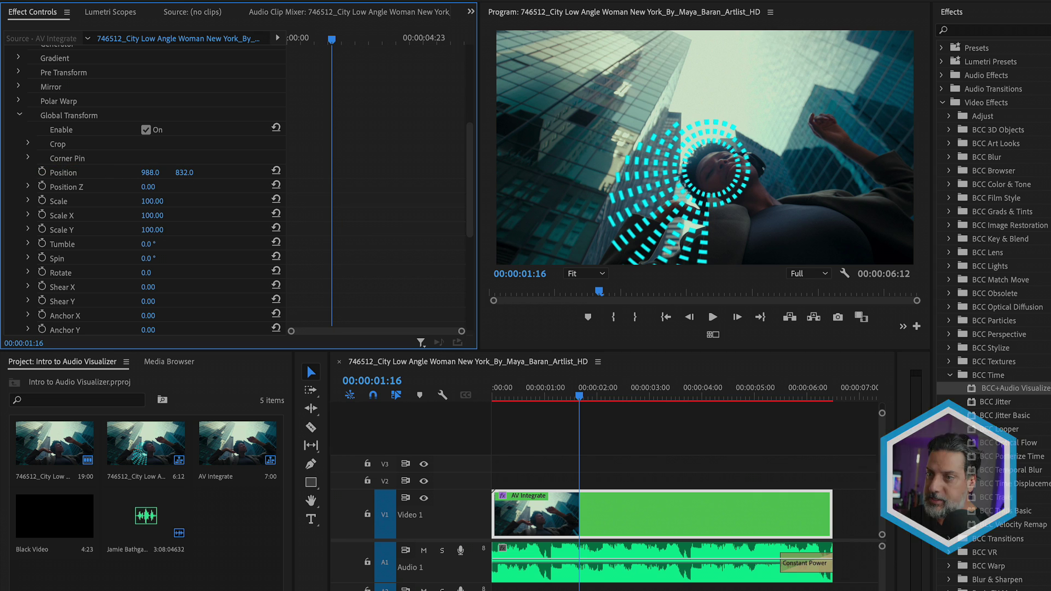
pyautogui.moveTo(153, 172); pyautogui.dragTo(185, 172)
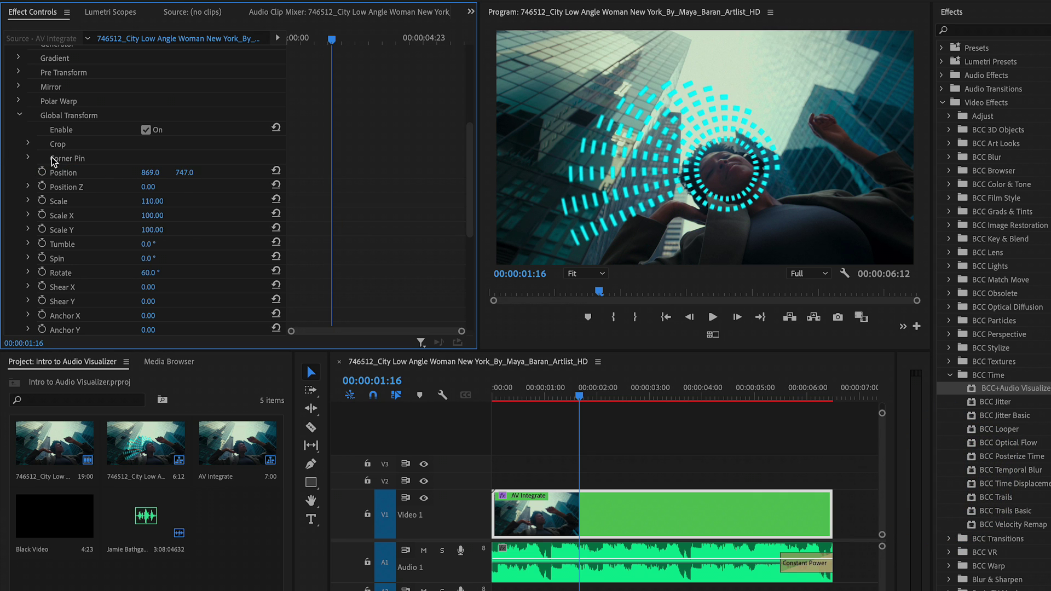
pyautogui.click(20, 115)
# - Raise the Polar Warp Inner Radius to -29 to widen the ring
pyautogui.click(18, 213)
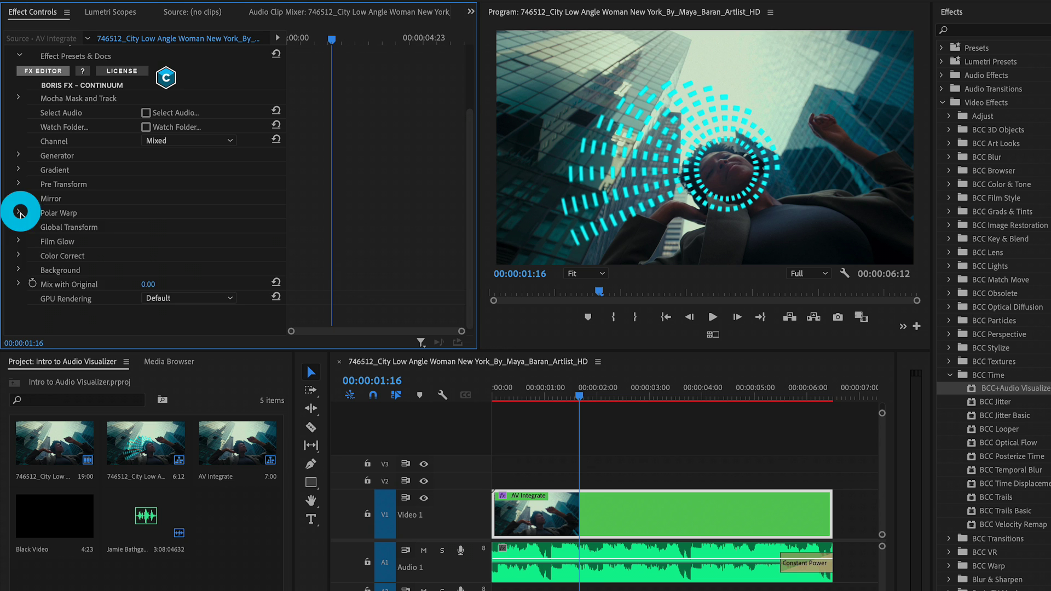
pyautogui.scroll(-2, 107, 265)
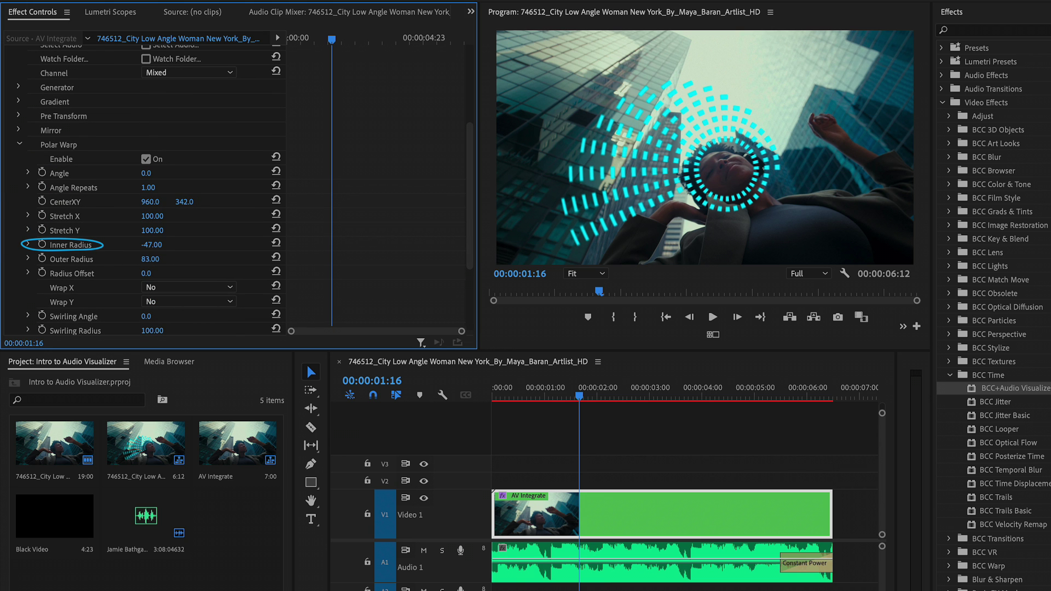
pyautogui.moveTo(148, 244); pyautogui.dragTo(305, 199)
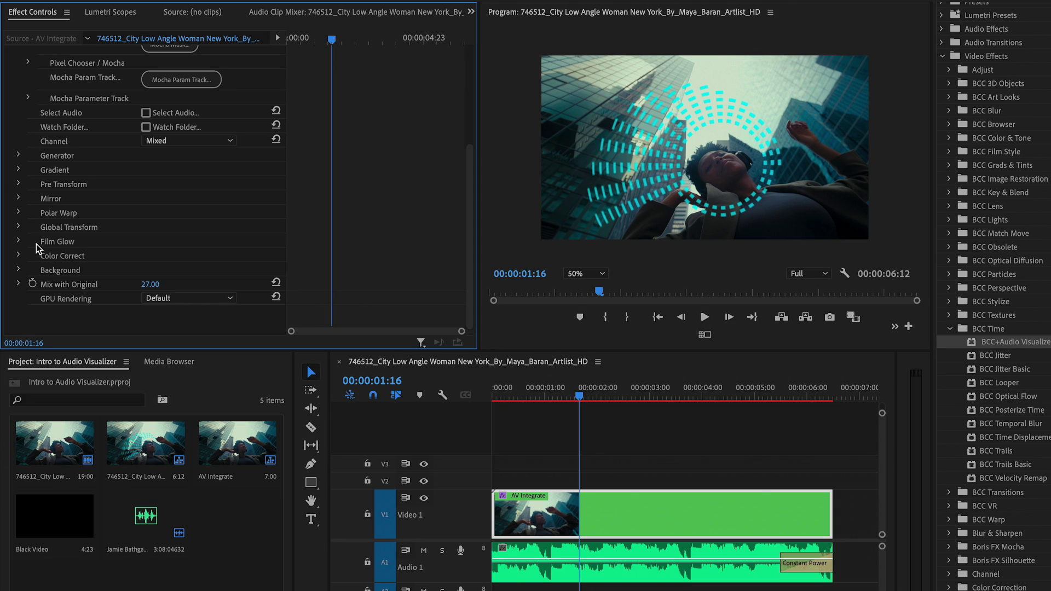
# - Enable Film Glow with a secondary glow of radius 30 and threshold 20
pyautogui.click(18, 241)
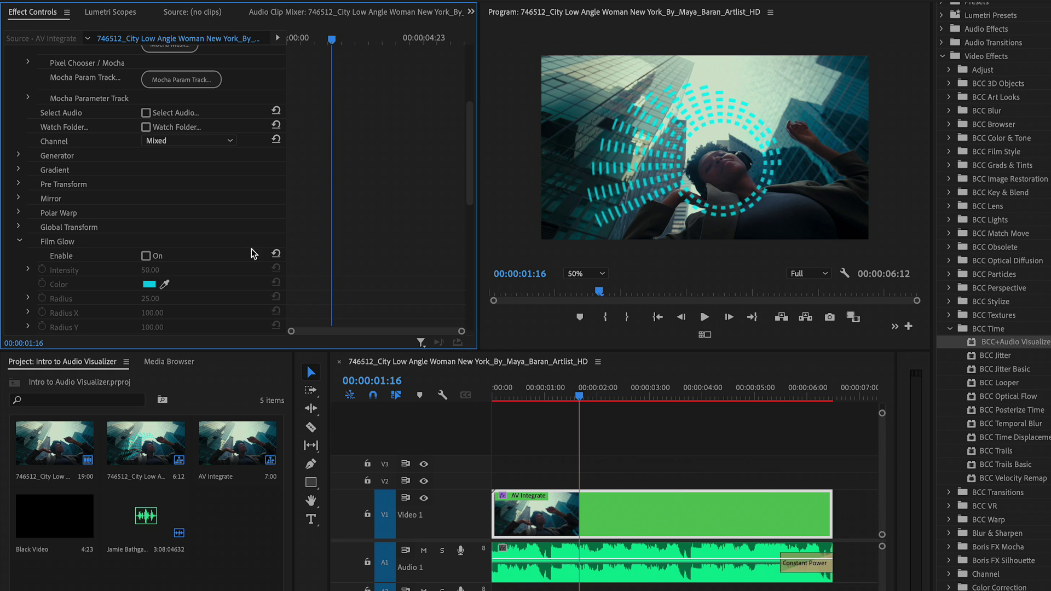
pyautogui.click(146, 256)
pyautogui.scroll(-1, 145, 257)
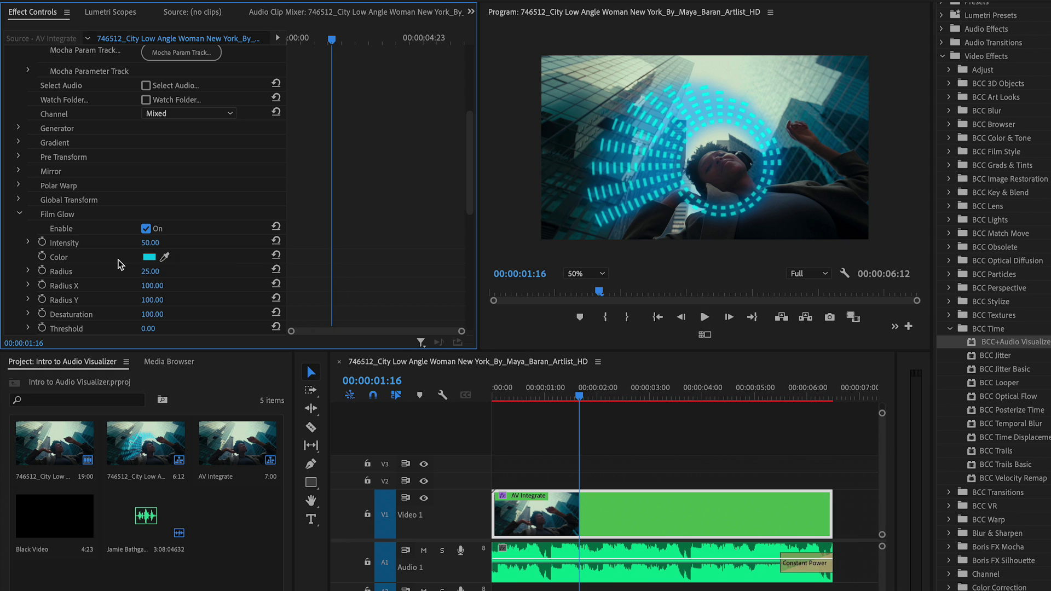
pyautogui.scroll(-4, 122, 285)
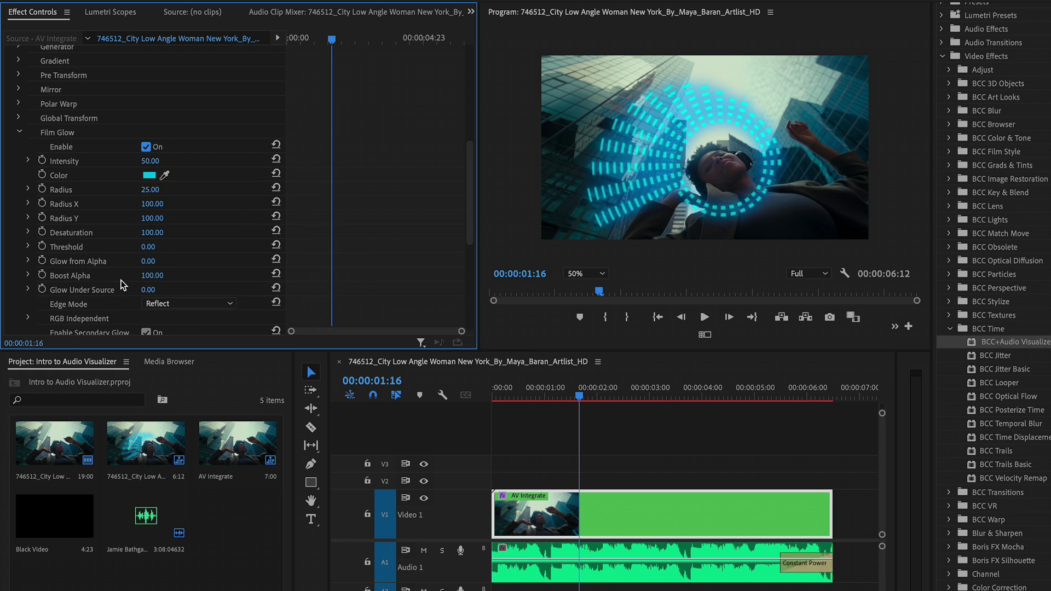
pyautogui.scroll(-1, 152, 308)
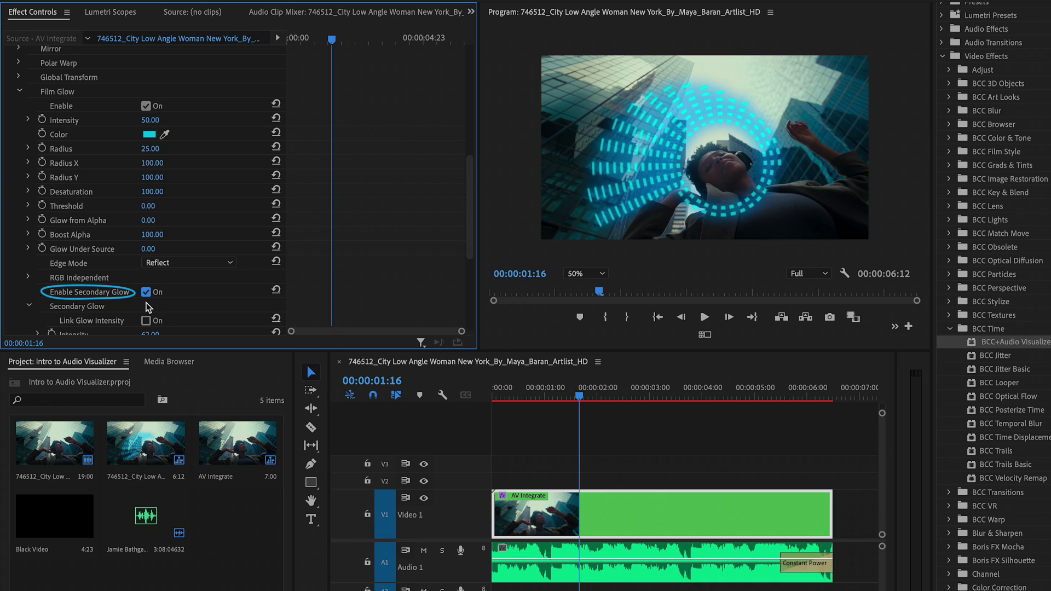
pyautogui.scroll(-2, 147, 303)
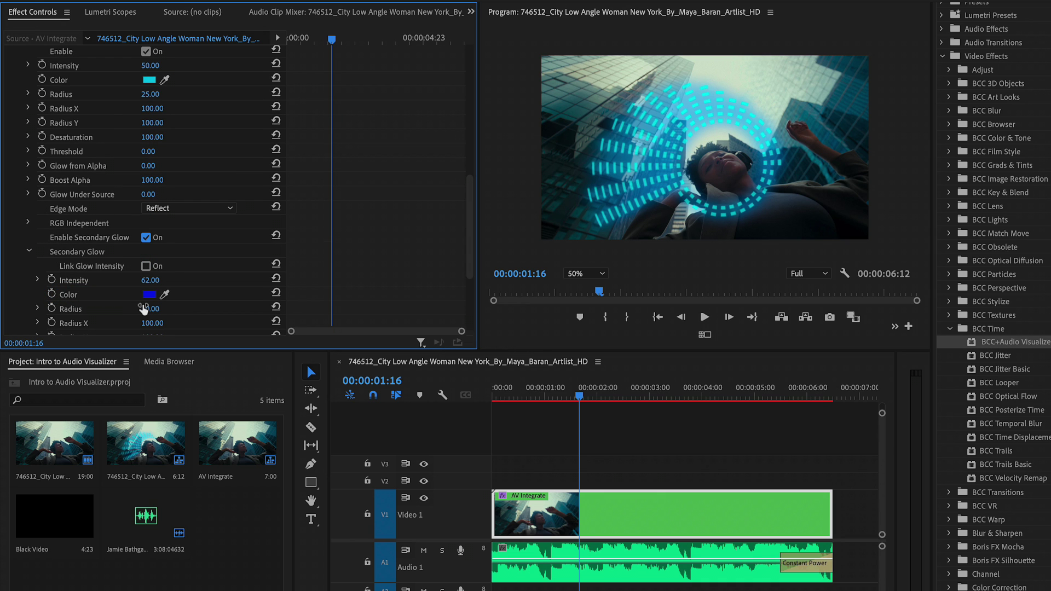
pyautogui.scroll(-3, 143, 310)
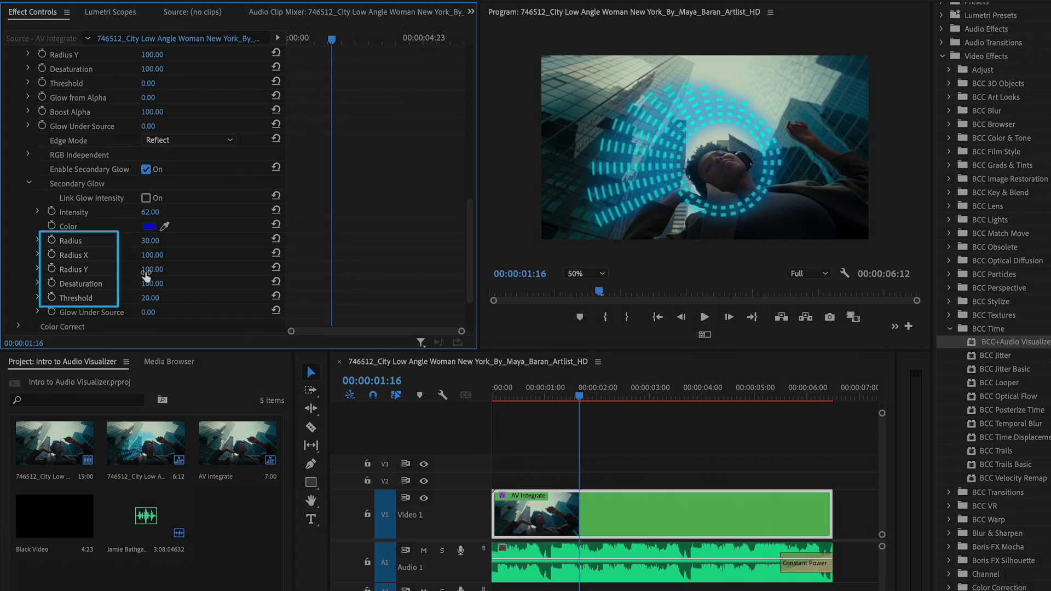
pyautogui.click(19, 327)
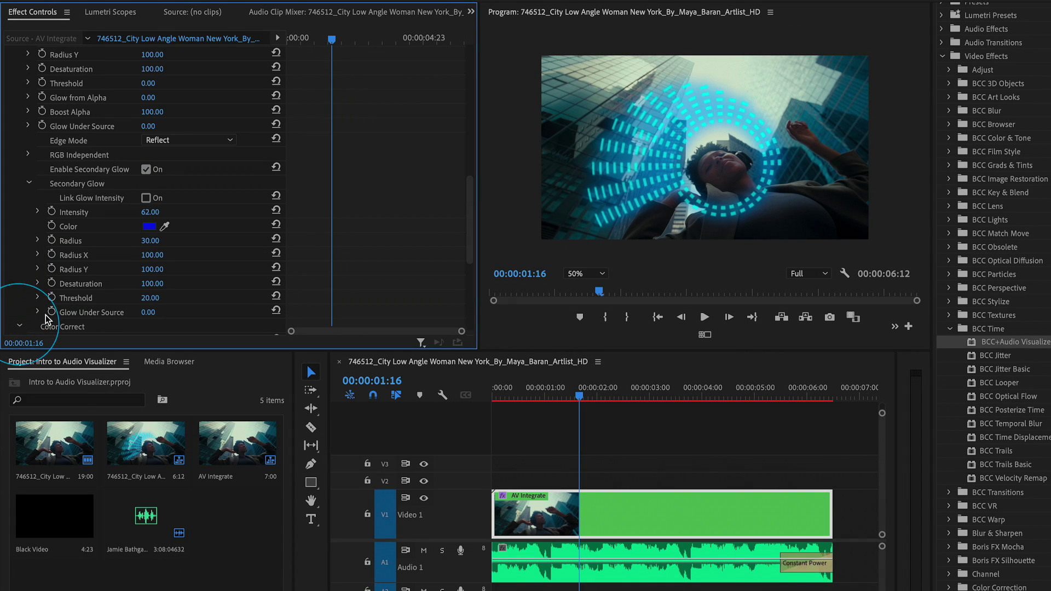
# - Reset Color Correct Hue and Saturation so the ring is cyan, then launch Mocha Param Track
pyautogui.scroll(-2, 67, 313)
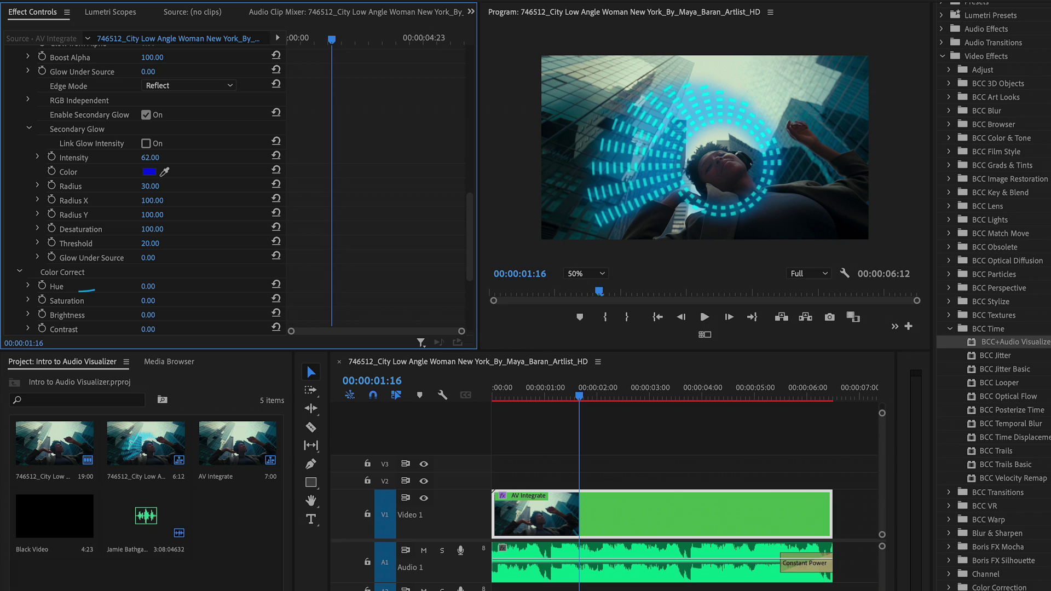
pyautogui.moveTo(148, 286)
pyautogui.mouseDown()
pyautogui.moveTo(178, 286)
pyautogui.moveTo(136, 301)
pyautogui.mouseUp()
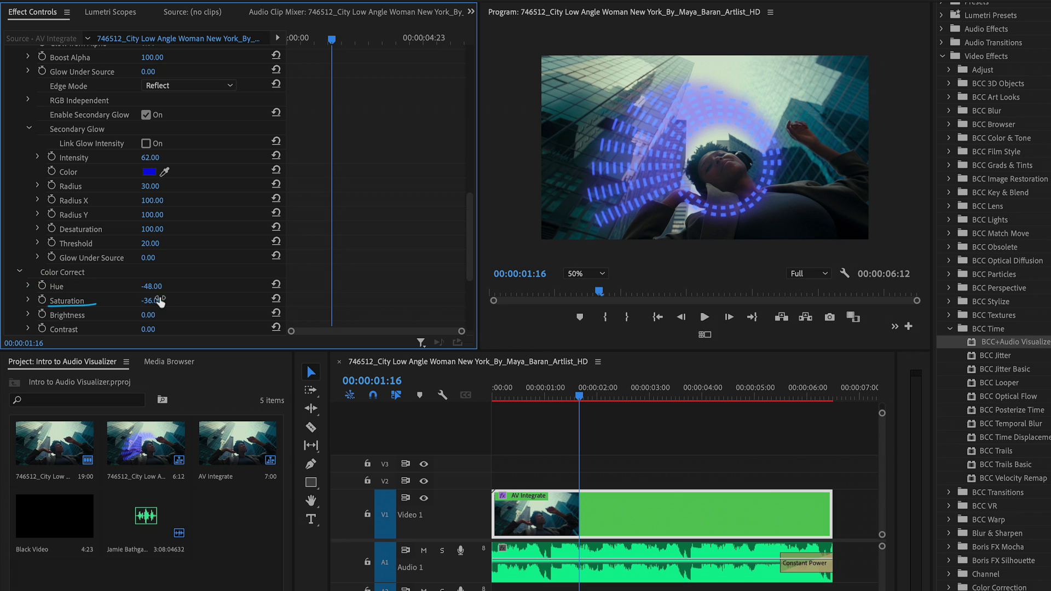
pyautogui.click(277, 299)
pyautogui.click(277, 285)
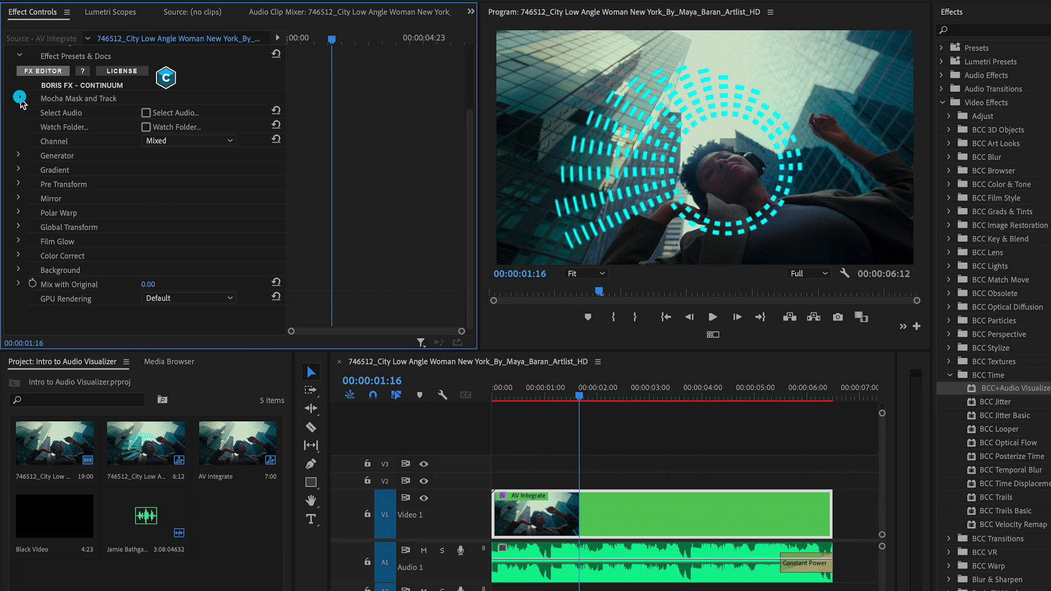
pyautogui.click(19, 98)
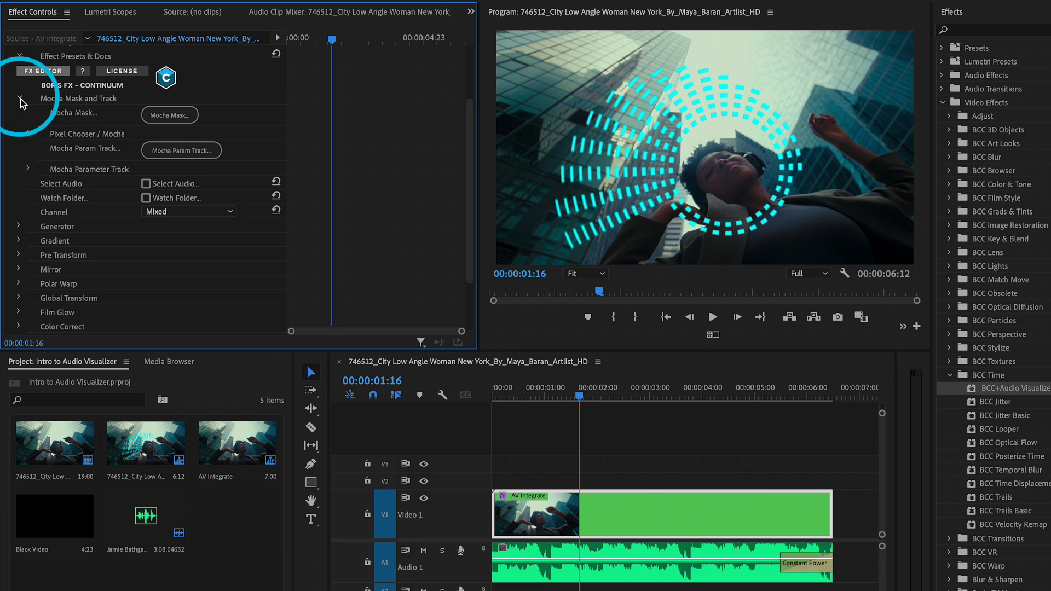
pyautogui.click(166, 154)
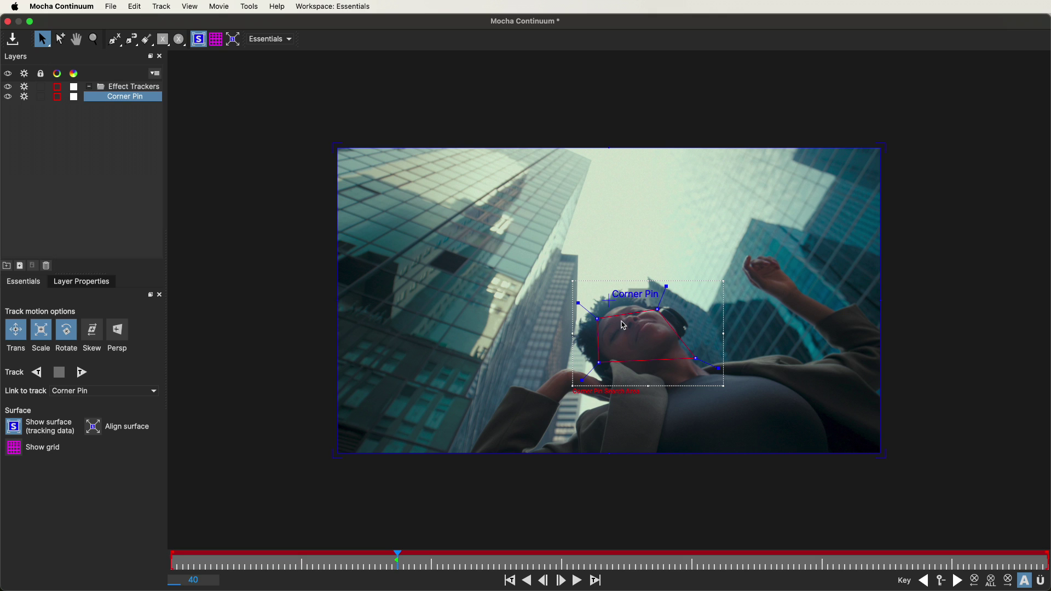
# - Track the face region forward from frame 40 with translation only, then close Mocha
pyautogui.click(22, 335)
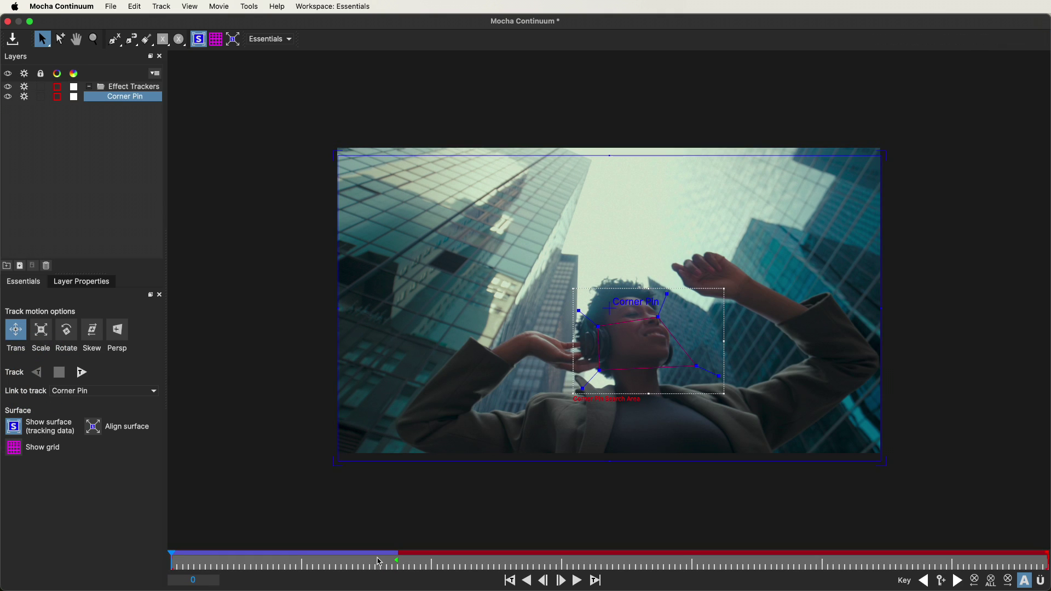
pyautogui.click(395, 562)
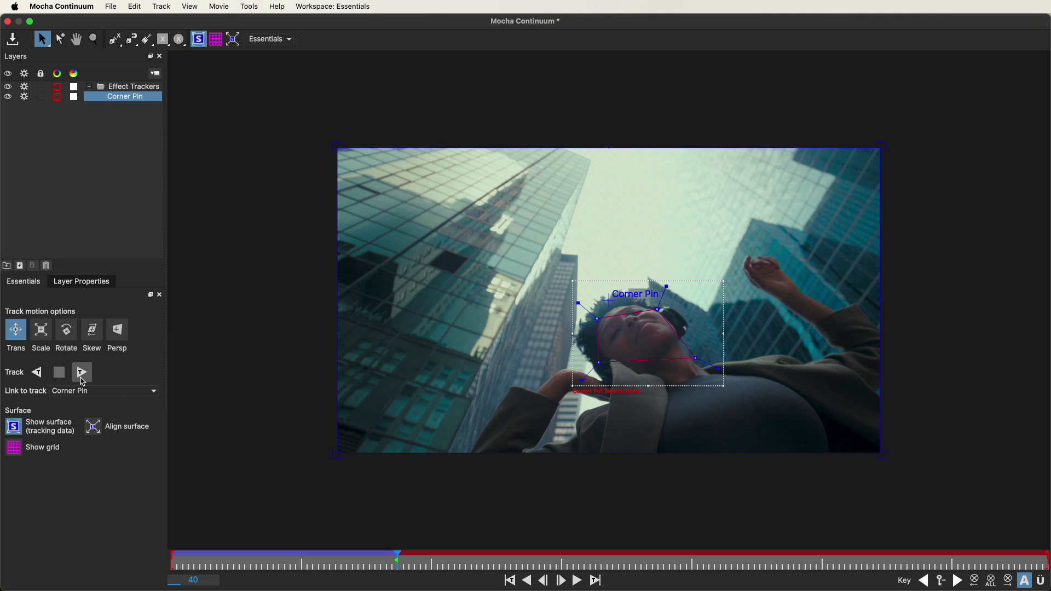
pyautogui.click(81, 373)
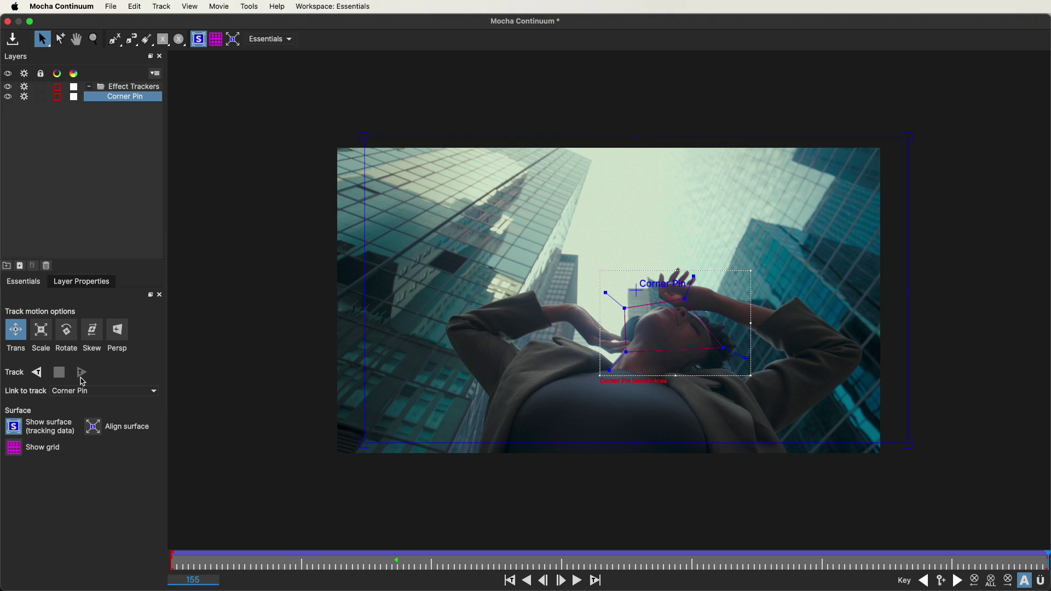
pyautogui.click(7, 21)
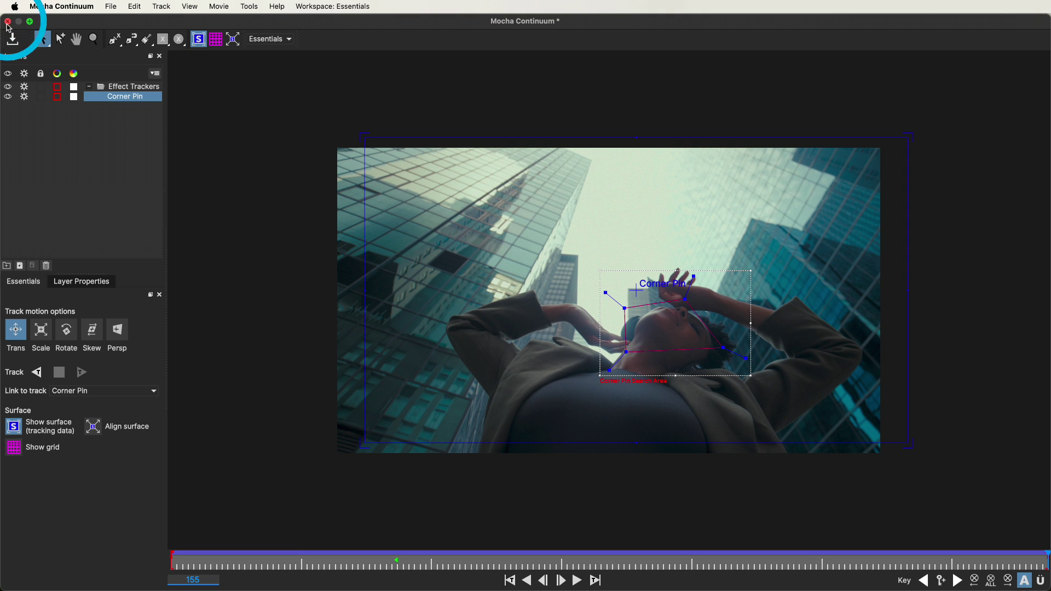
# - Save the Mocha tracking changes and scrub the playhead back to the clip's start
pyautogui.click(692, 324)
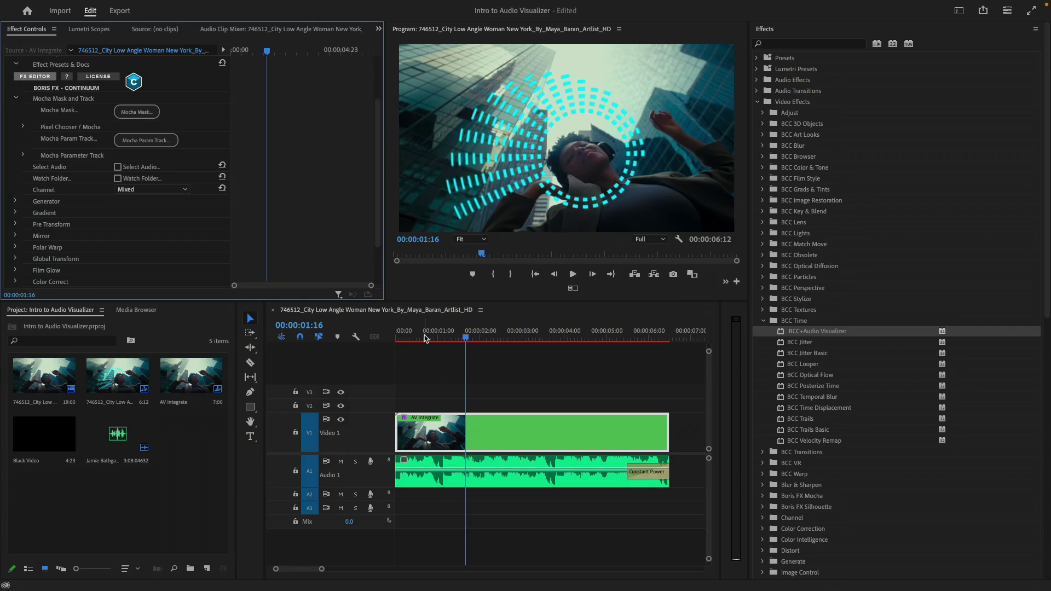
pyautogui.moveTo(426, 337); pyautogui.dragTo(378, 338)
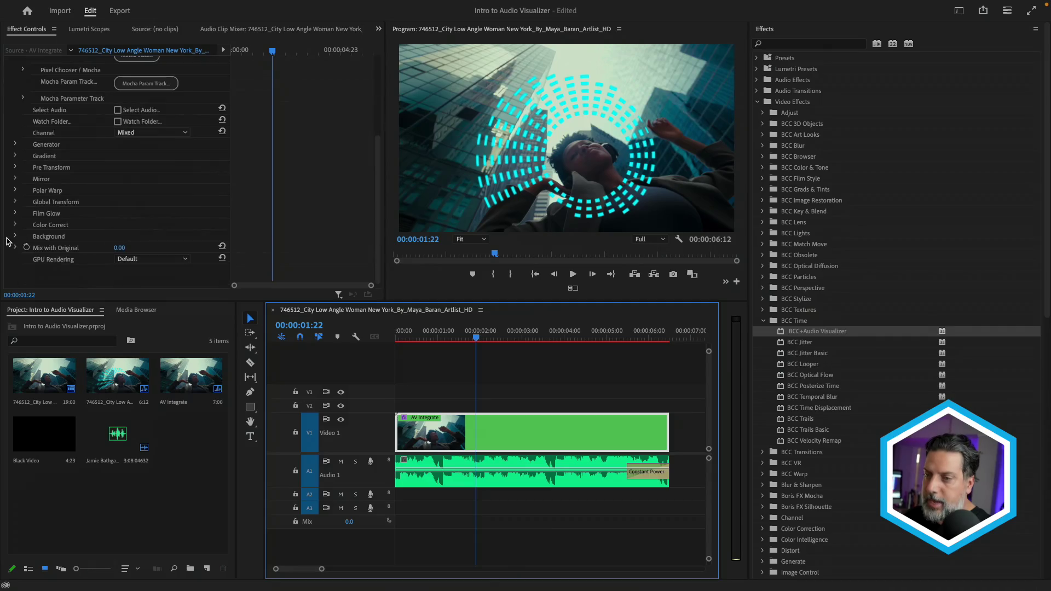
# - Set the cyan ring's background Blend Mode to Screen with Mix with Original at 27
pyautogui.click(16, 237)
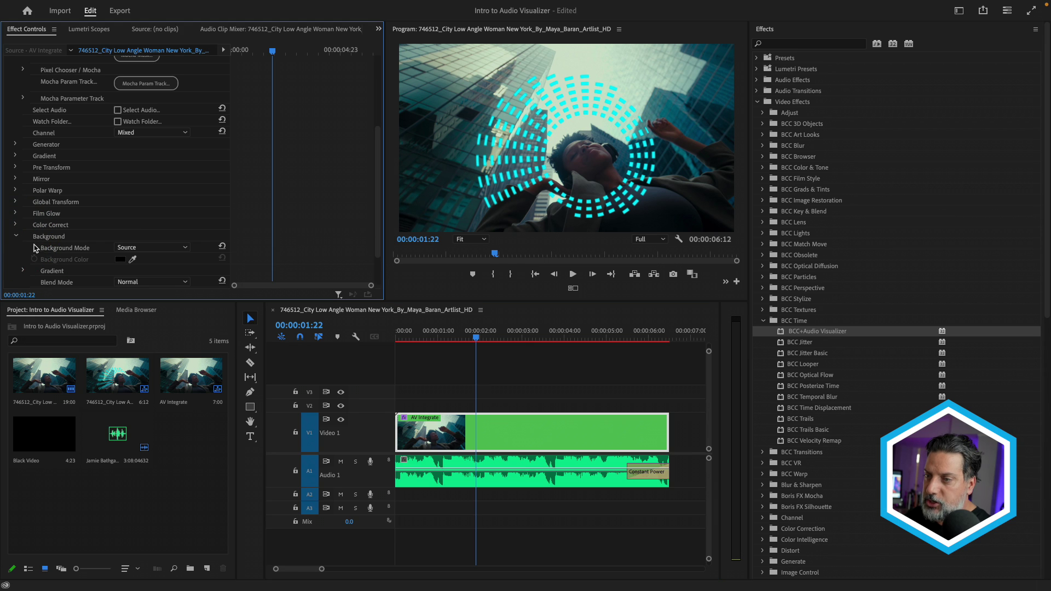
pyautogui.scroll(-2, 60, 261)
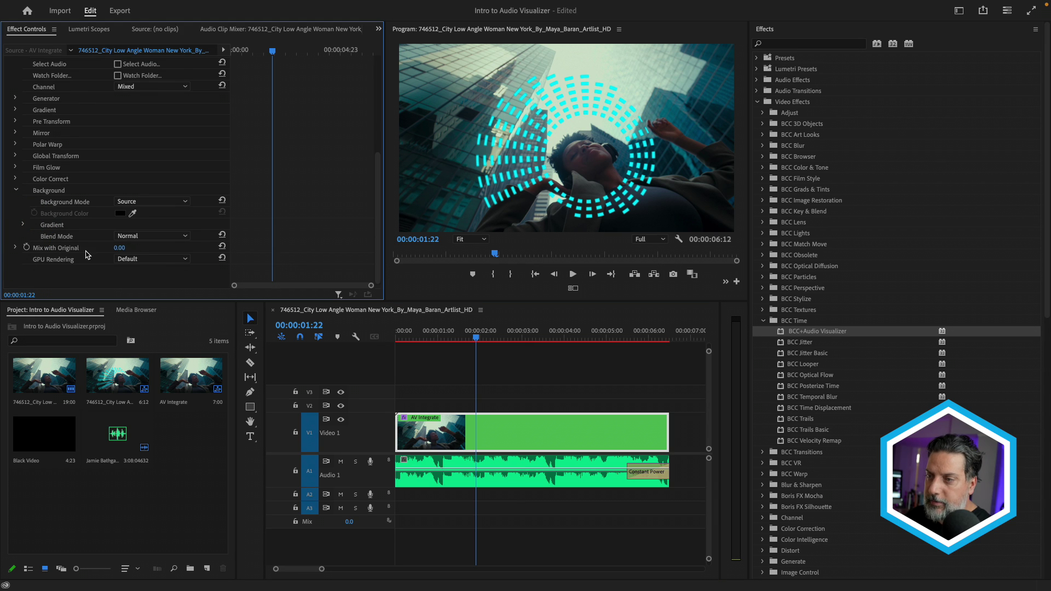
pyautogui.click(139, 237)
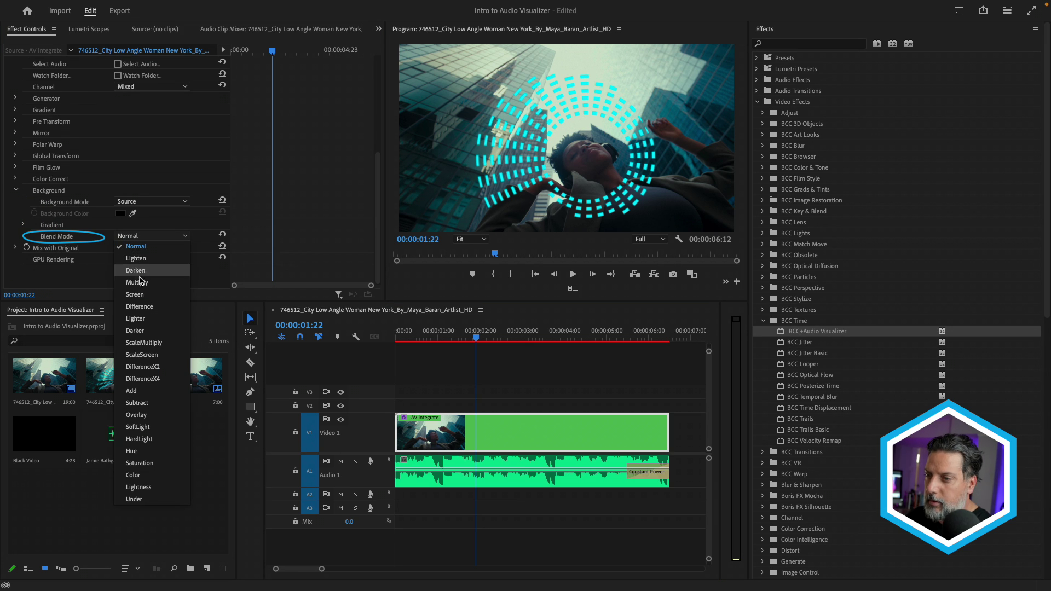
pyautogui.click(137, 294)
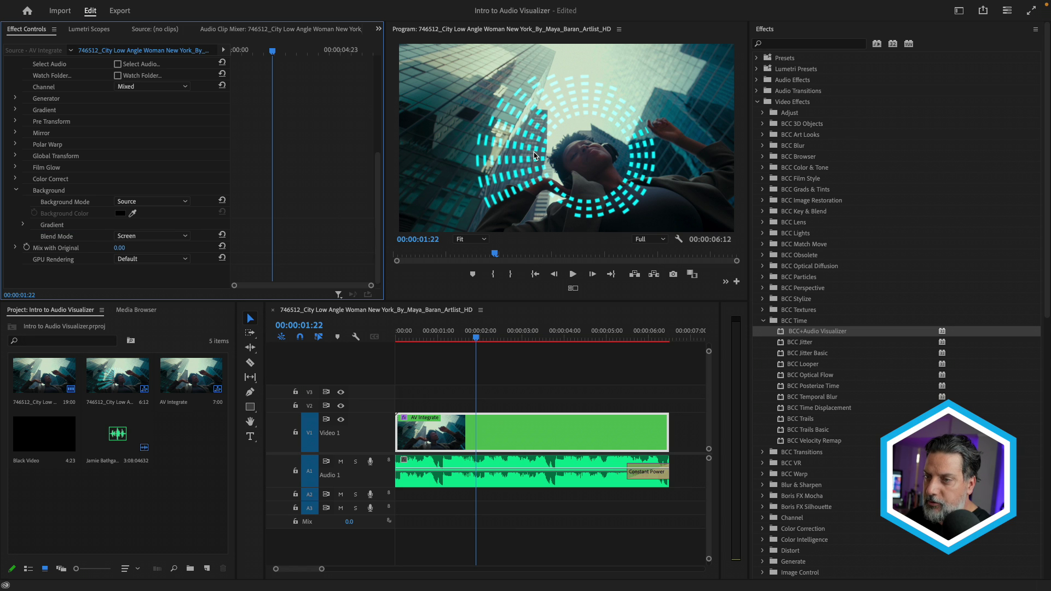
pyautogui.moveTo(118, 247); pyautogui.dragTo(134, 248)
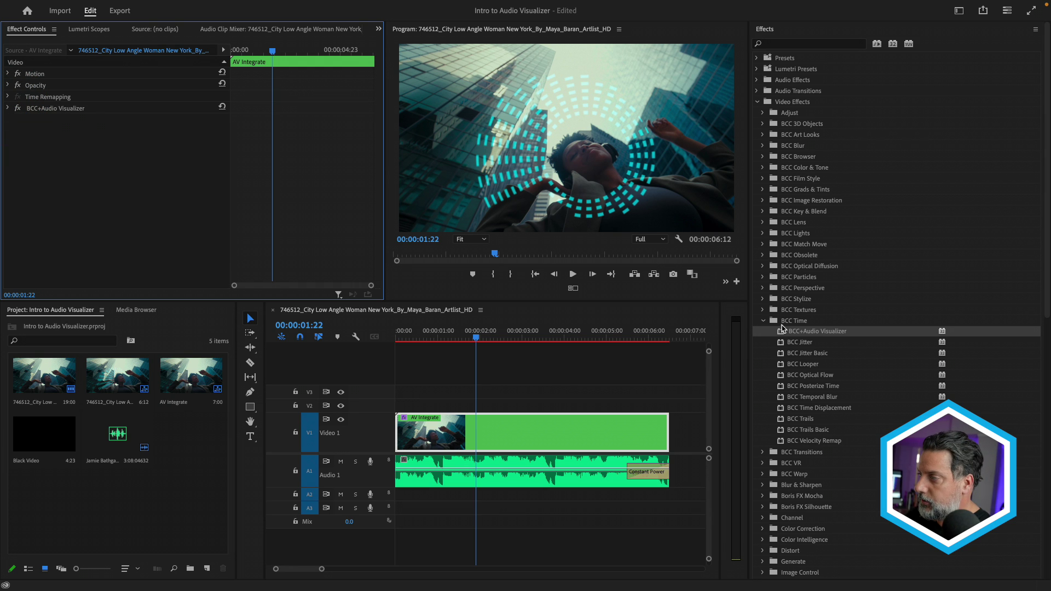
# - Add a second BCC+Audio Visualizer reading the clip's .aif audio, with Background Mode set to Source
pyautogui.moveTo(783, 328); pyautogui.dragTo(554, 435)
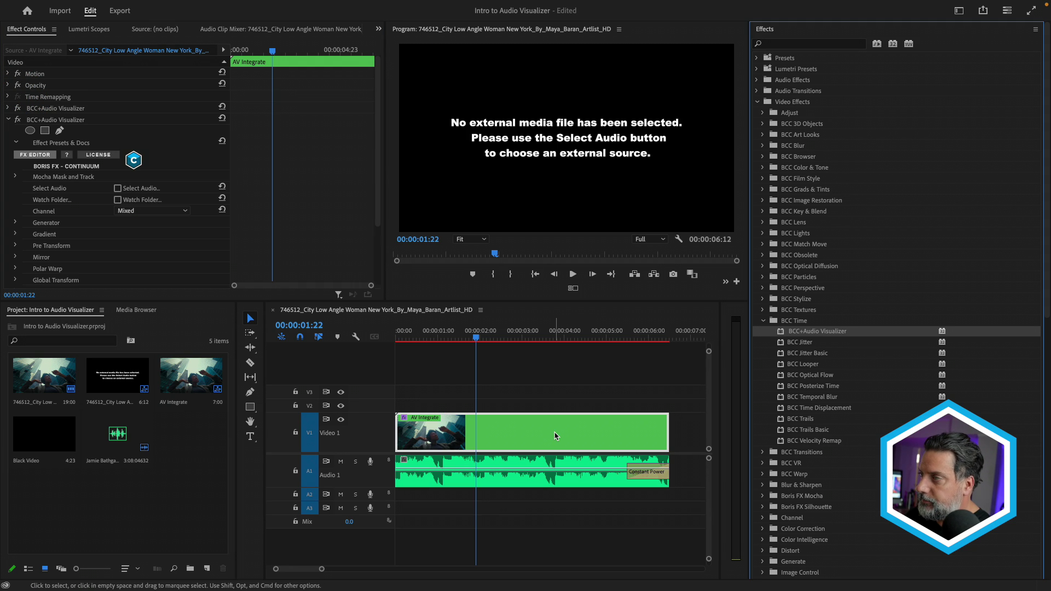
pyautogui.click(118, 189)
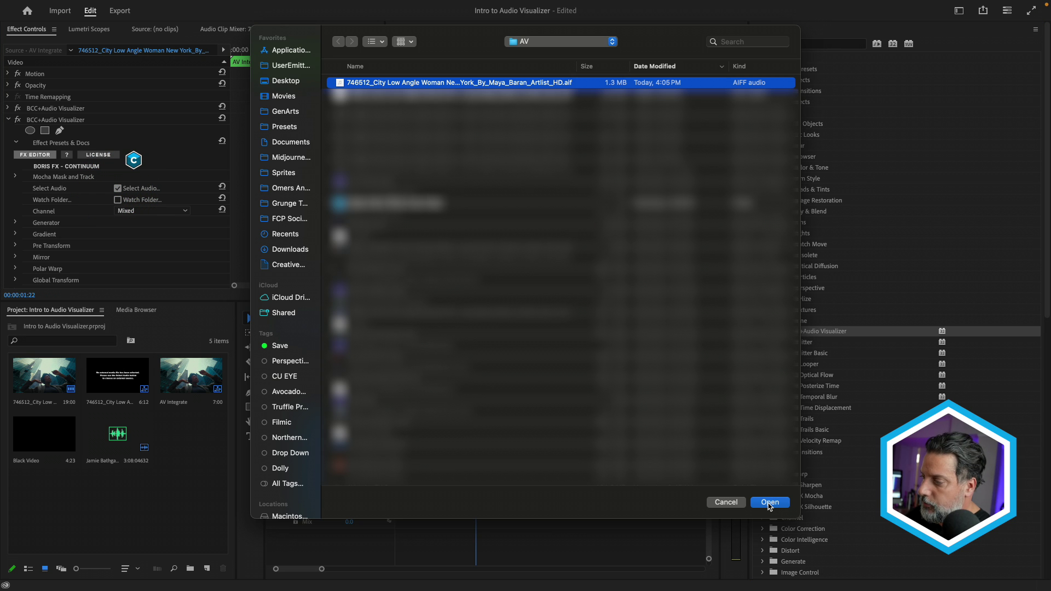
pyautogui.click(769, 502)
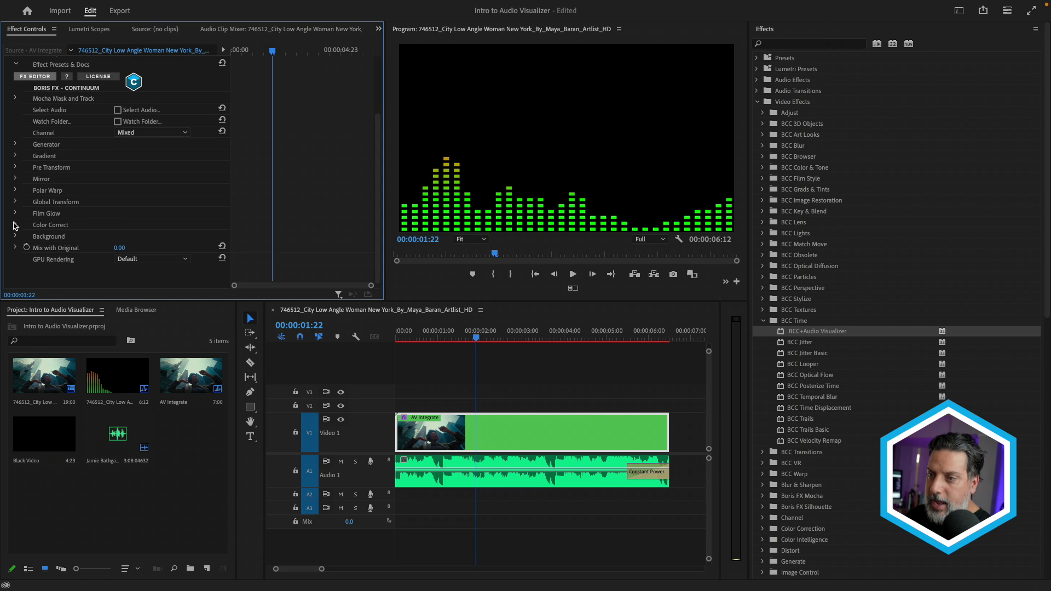
pyautogui.click(16, 236)
pyautogui.click(147, 246)
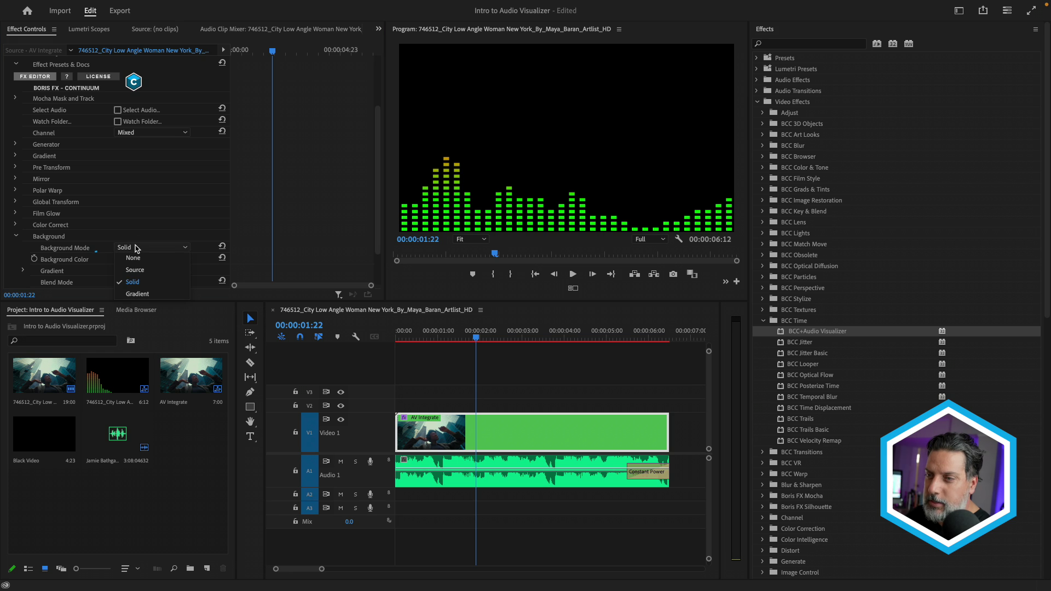
pyautogui.click(136, 270)
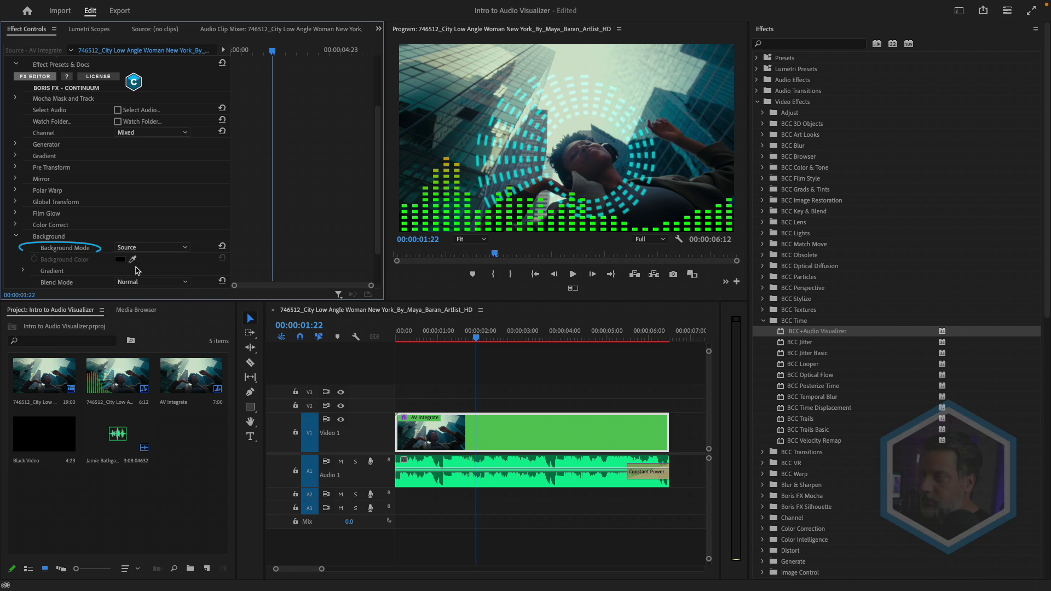
pyautogui.click(16, 236)
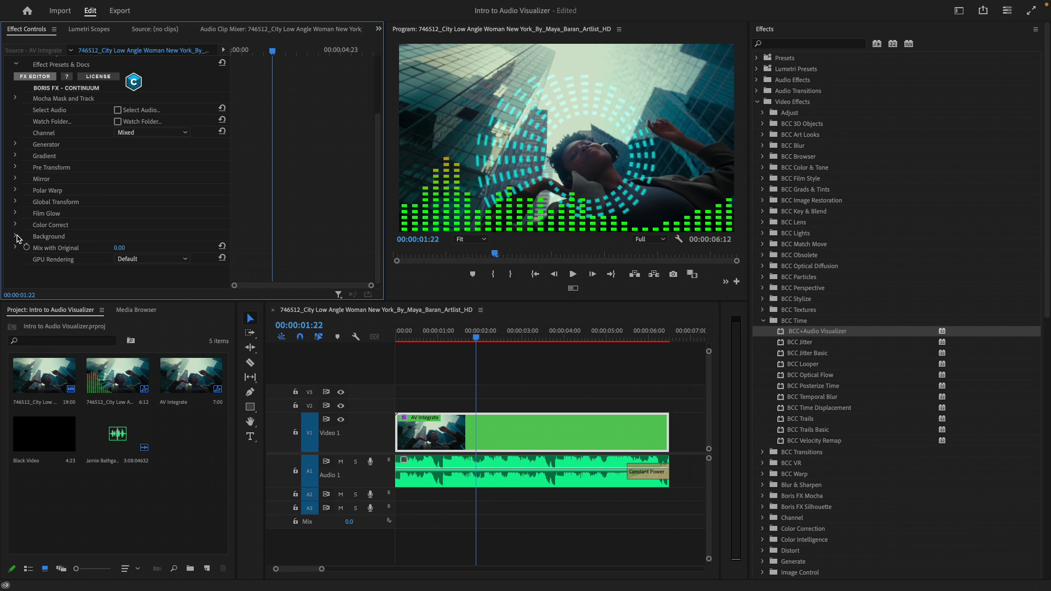
# - Apply the Central Waveform Movement preset with Source background mode to the second visualizer
pyautogui.click(49, 76)
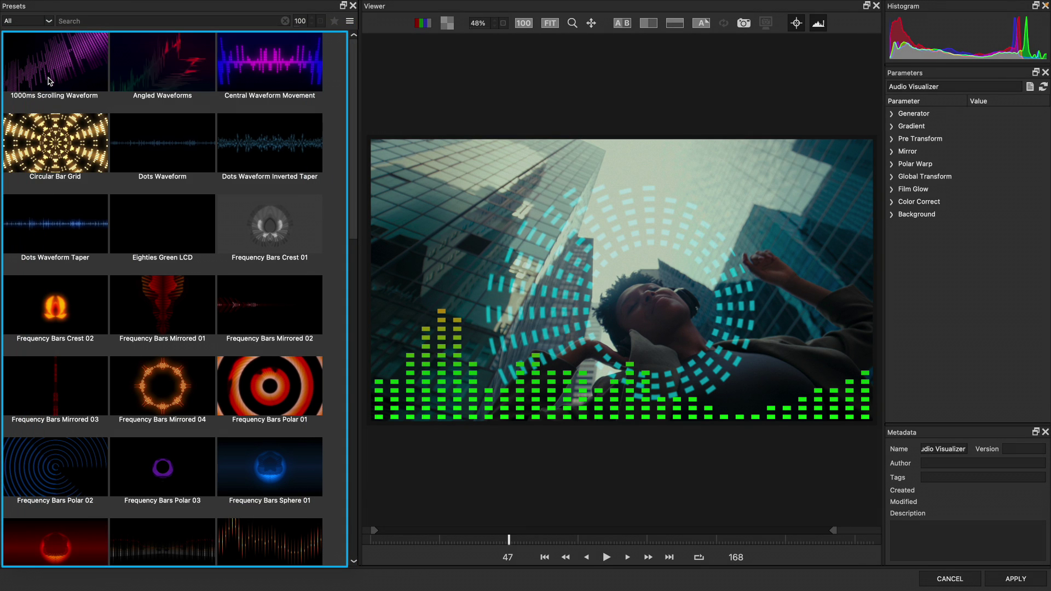
pyautogui.scroll(-1, 72, 180)
pyautogui.scroll(1, 76, 196)
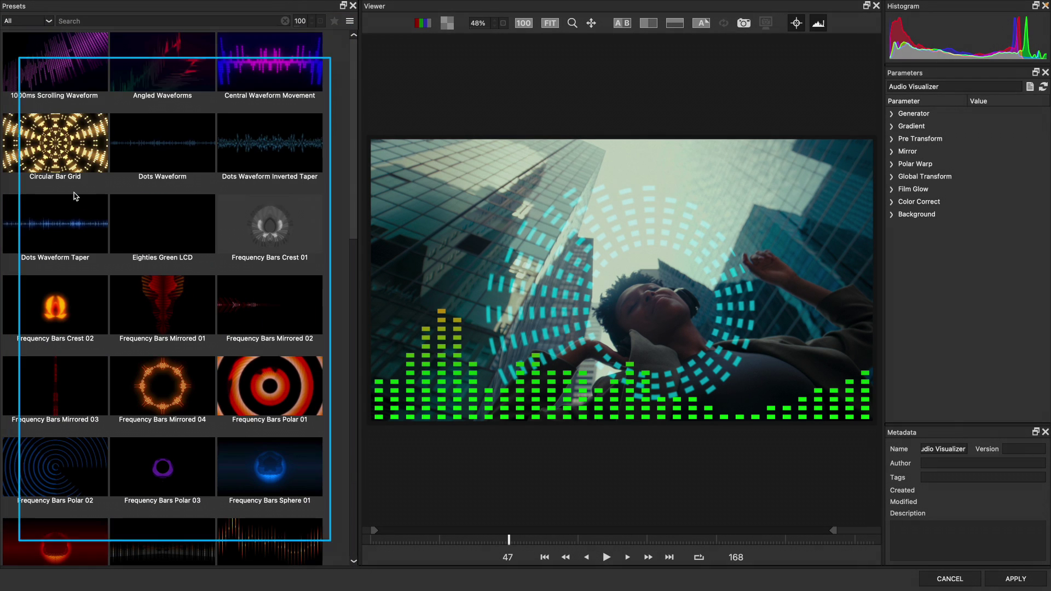
pyautogui.click(244, 88)
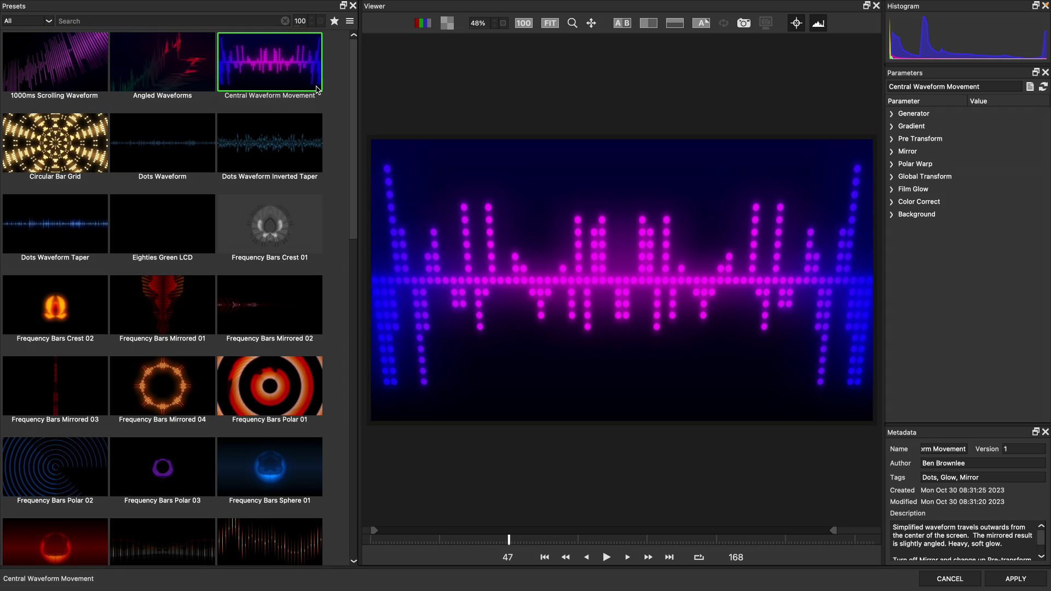
pyautogui.click(892, 214)
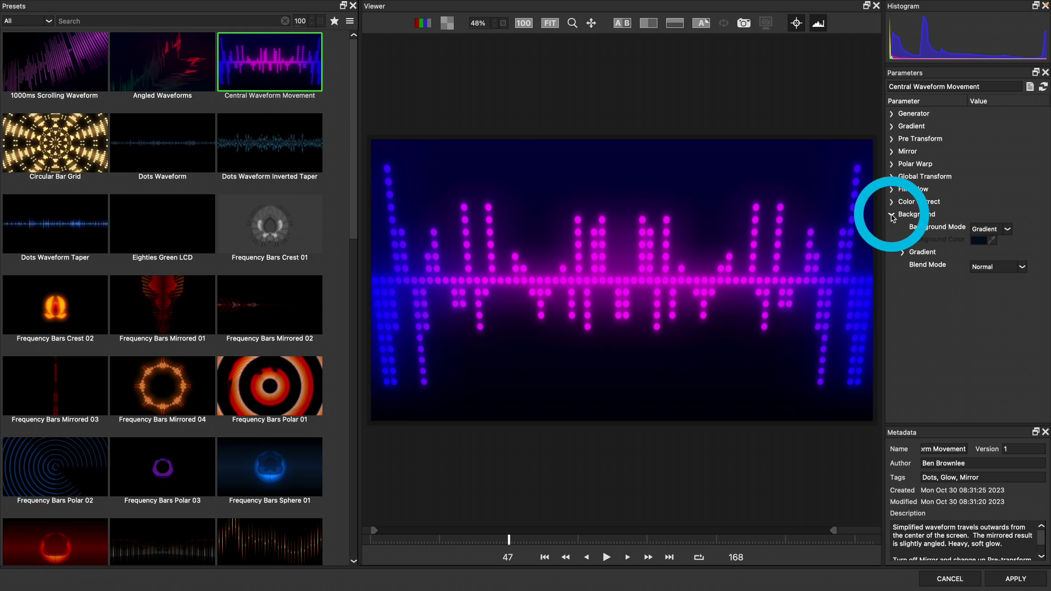
pyautogui.click(994, 230)
pyautogui.click(981, 246)
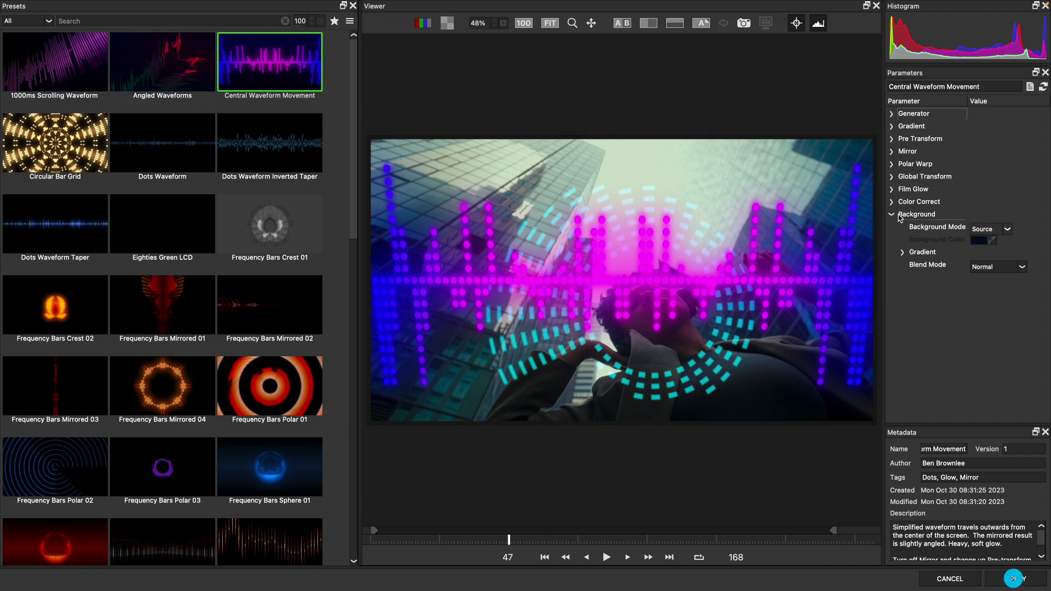
pyautogui.click(1014, 579)
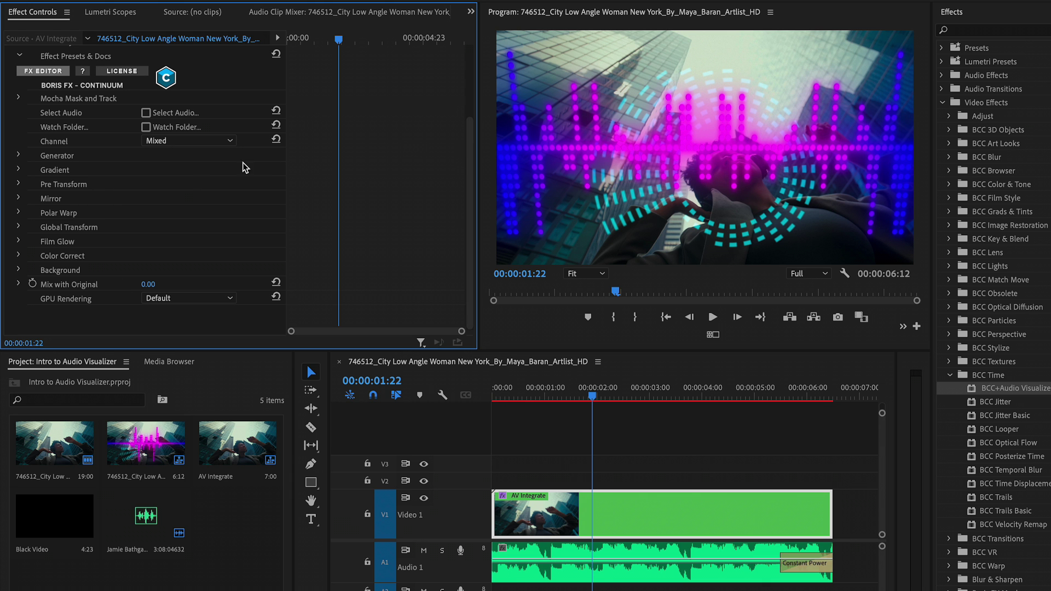
# - Disable the first BCC+Audio Visualizer to hide the cyan ring
pyautogui.scroll(4, 179, 185)
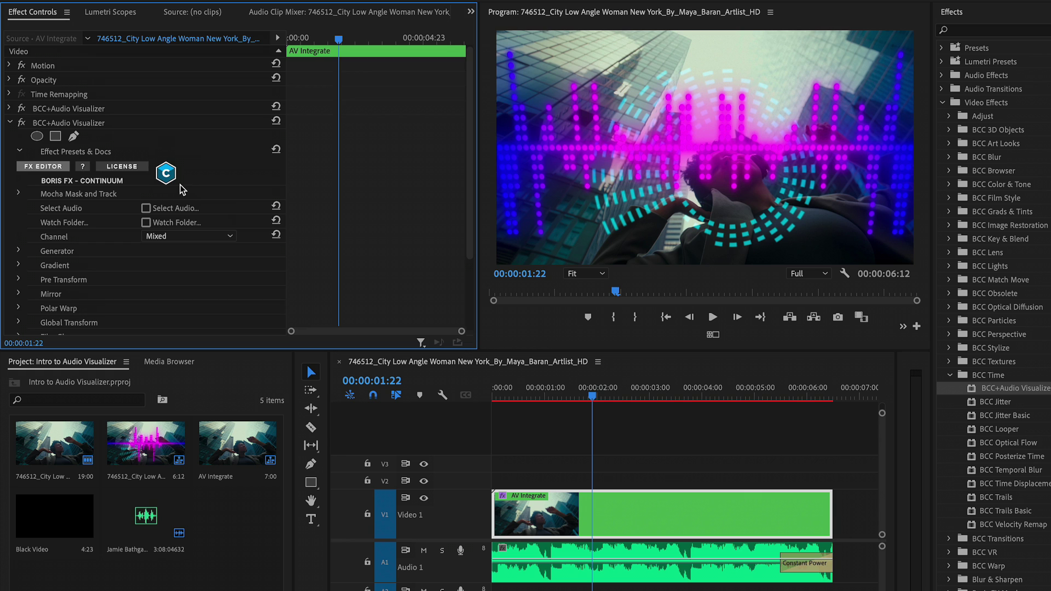
pyautogui.click(22, 111)
pyautogui.scroll(-3, 33, 164)
# - Enable Global Transform on the waveform visualizer and show its Corner Pin handles
pyautogui.click(19, 230)
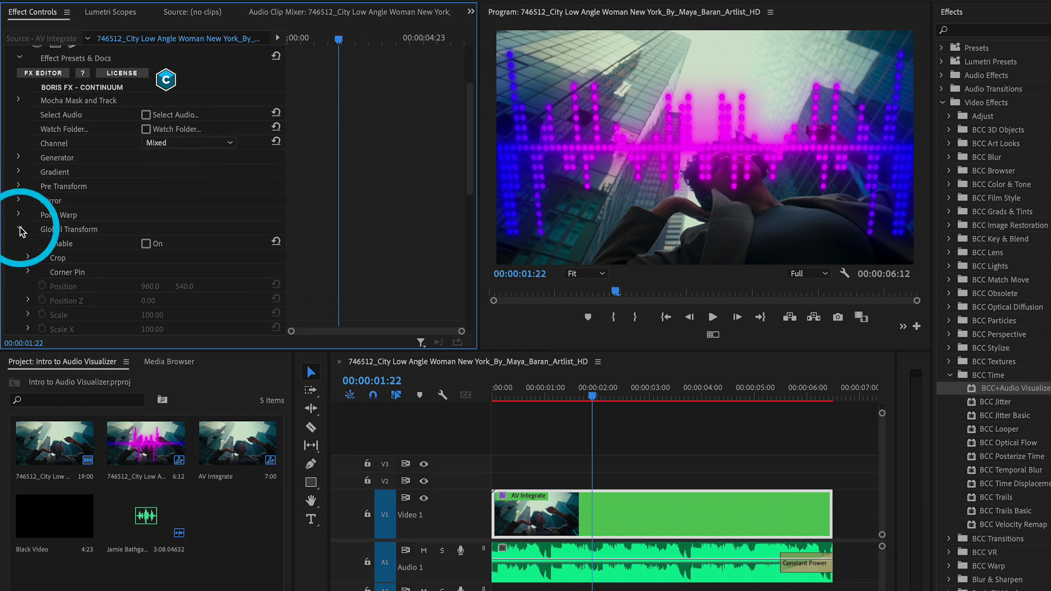
pyautogui.click(145, 244)
pyautogui.scroll(-2, 85, 215)
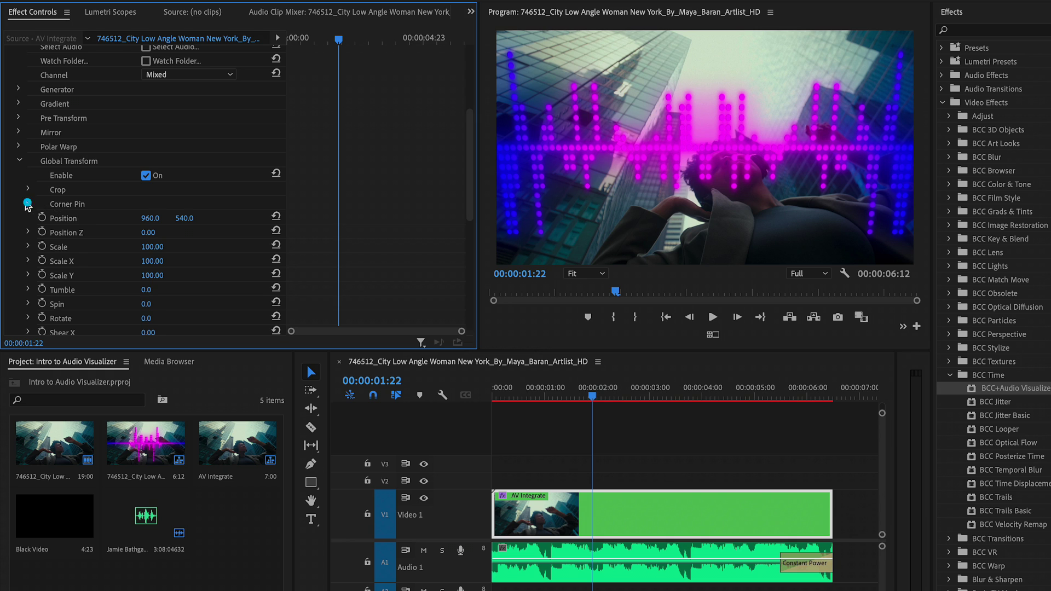
pyautogui.click(27, 204)
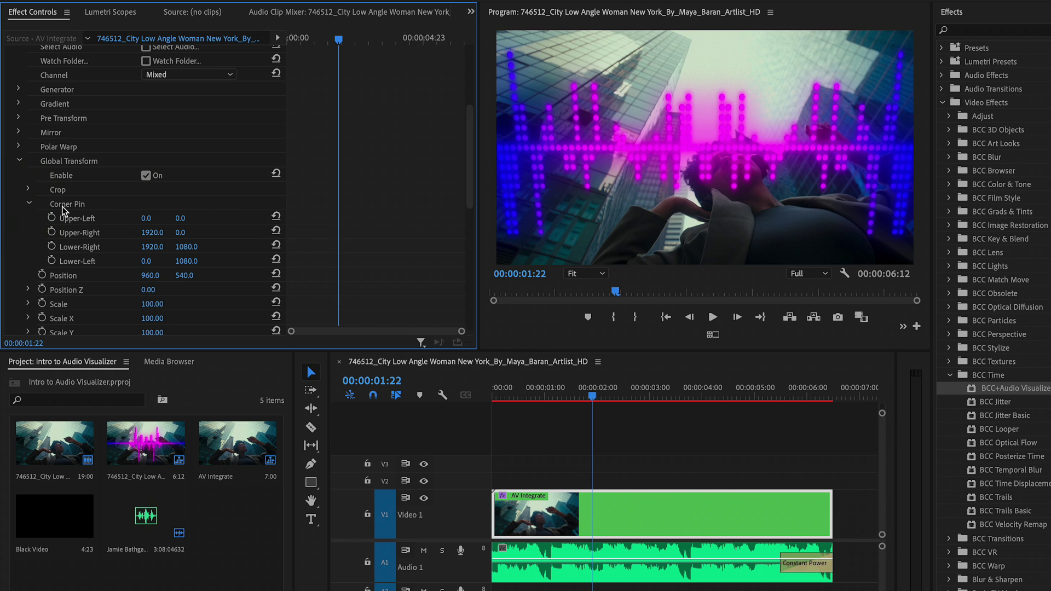
pyautogui.scroll(5, 63, 210)
pyautogui.click(72, 127)
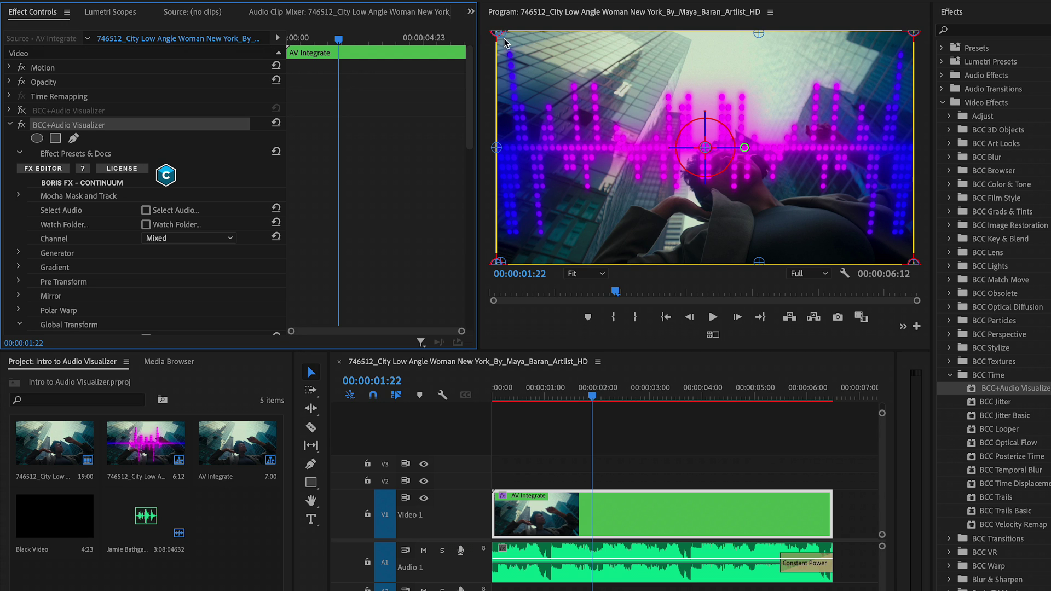
# - At 50% monitor zoom, drag the four corner pins to skew the waveform onto the building
pyautogui.press('z')
pyautogui.click(585, 274)
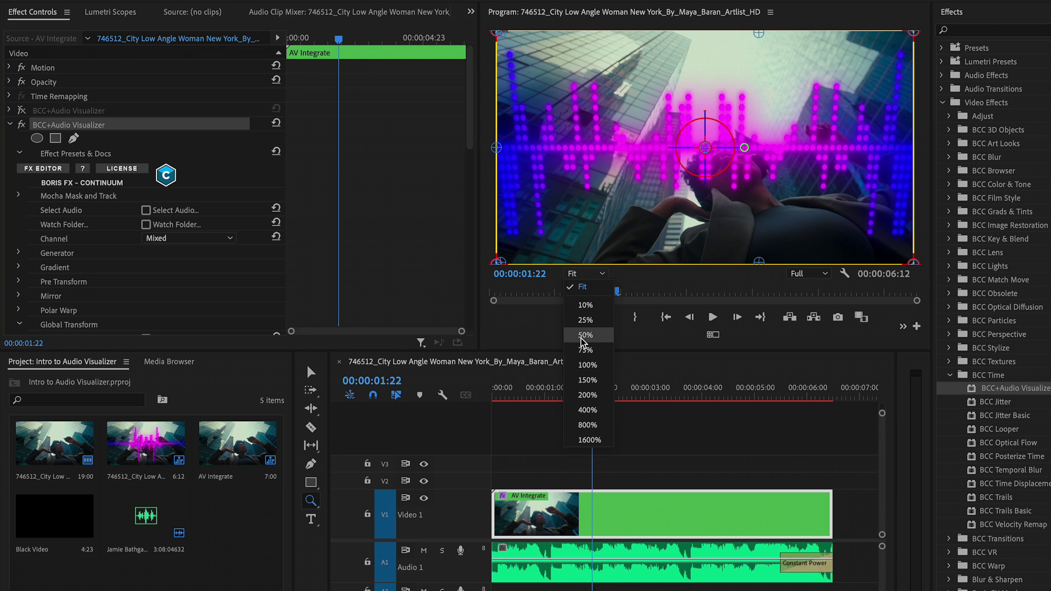
pyautogui.click(584, 335)
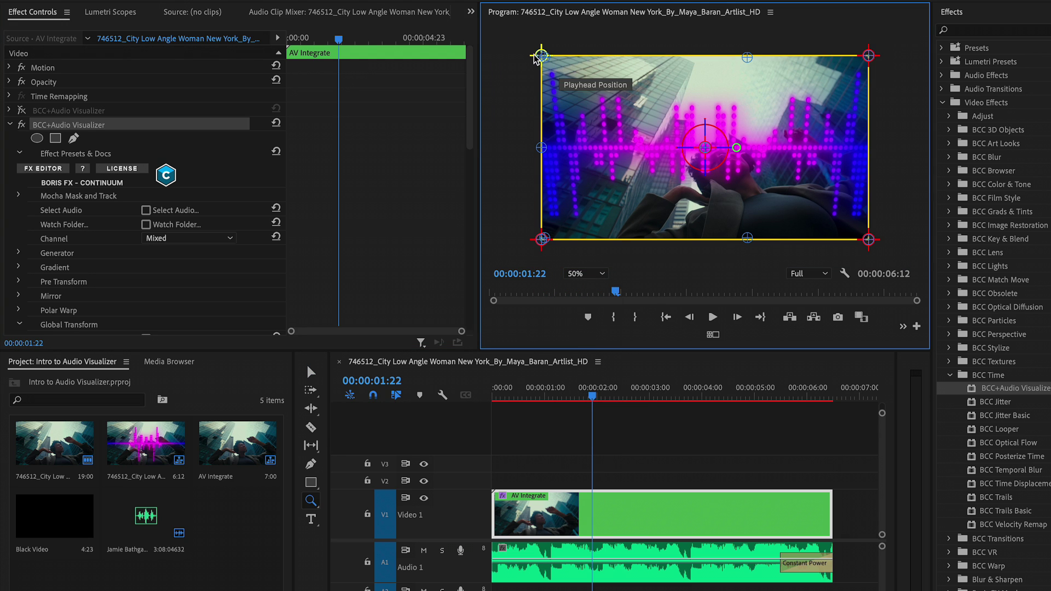
pyautogui.moveTo(542, 55); pyautogui.dragTo(603, 47)
pyautogui.moveTo(869, 55); pyautogui.dragTo(670, 54)
pyautogui.moveTo(542, 231); pyautogui.dragTo(433, 72)
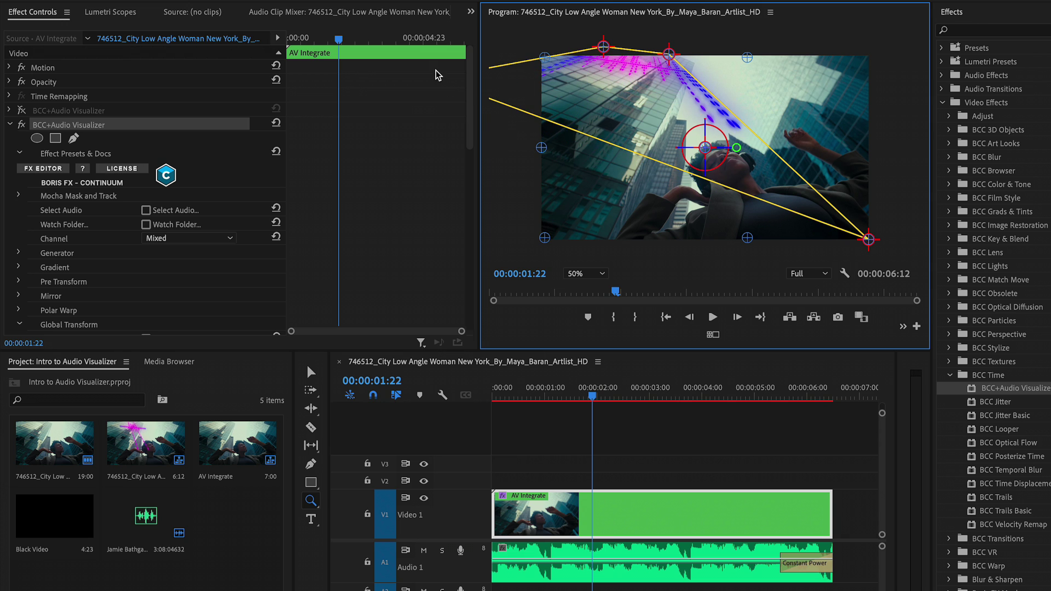
pyautogui.moveTo(870, 241); pyautogui.dragTo(480, 193)
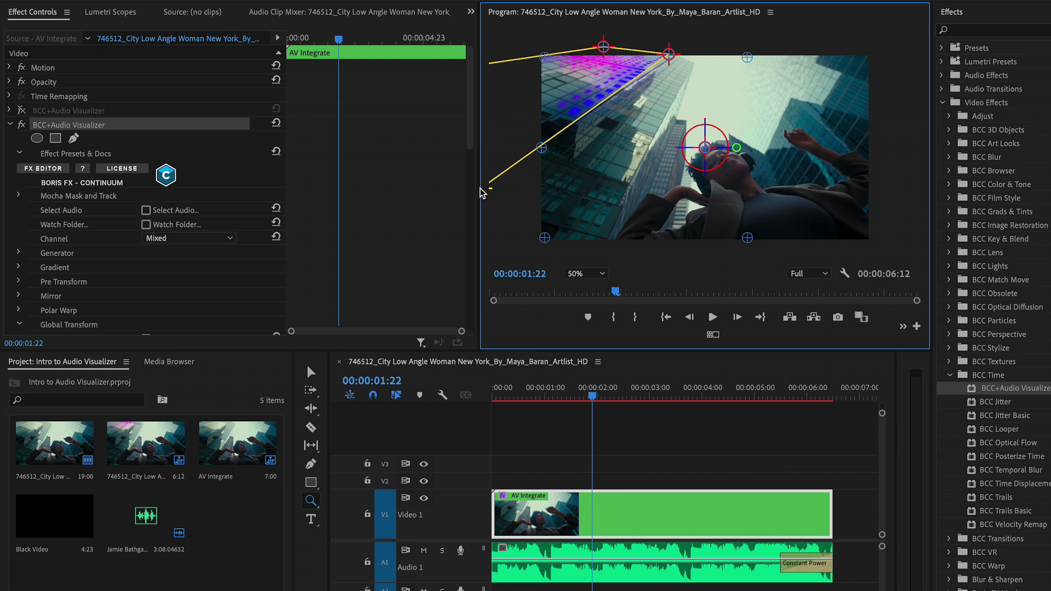
pyautogui.moveTo(603, 48); pyautogui.dragTo(612, 36)
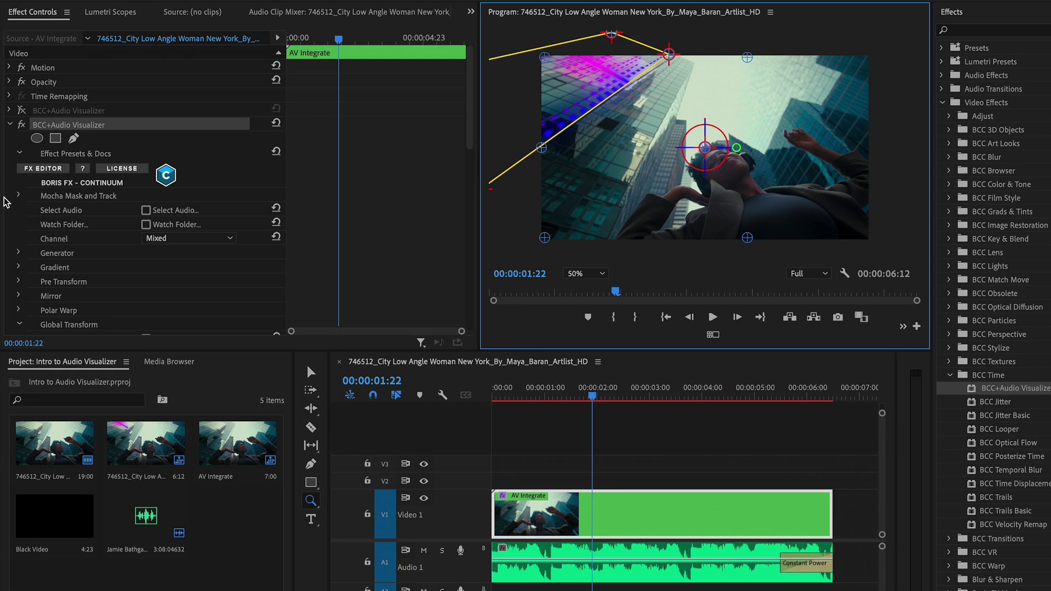
# - Set the waveform's background Blend Mode to Screen with Mix with Original at 24
pyautogui.scroll(-3, 14, 236)
pyautogui.click(19, 243)
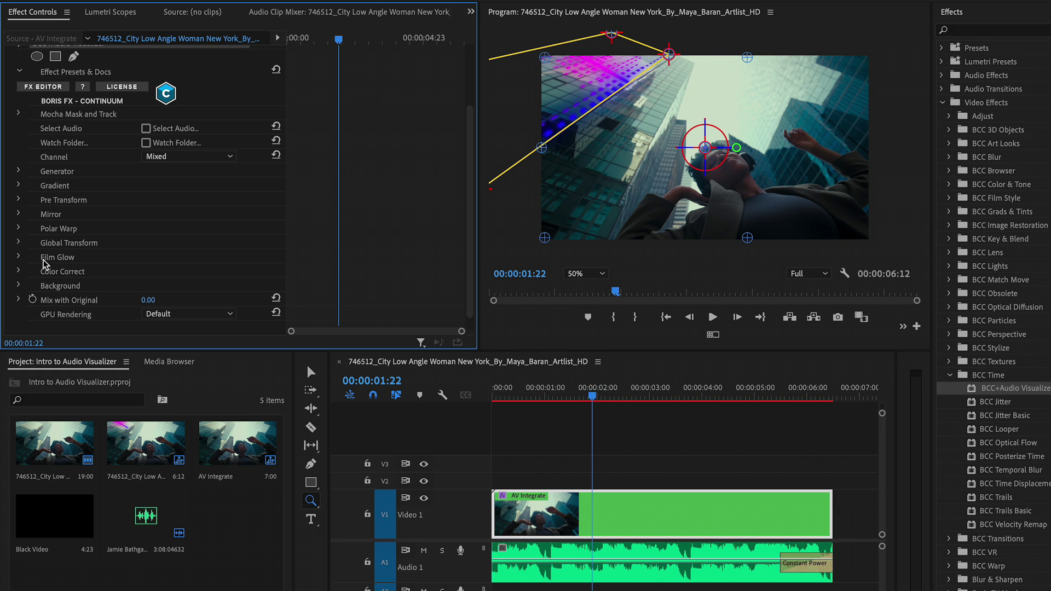
pyautogui.click(20, 285)
pyautogui.scroll(-3, 66, 295)
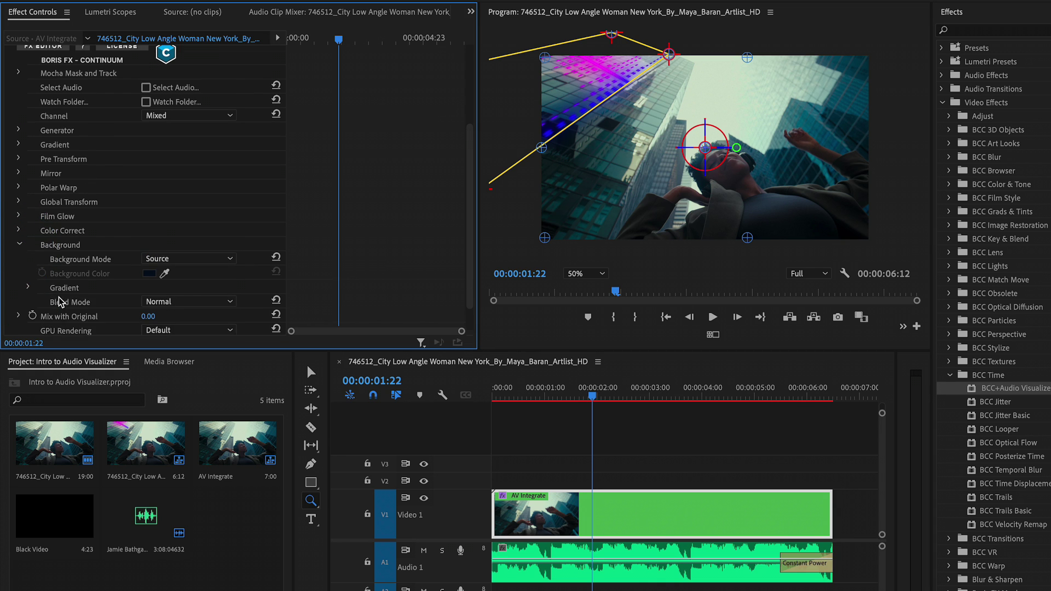
pyautogui.click(159, 274)
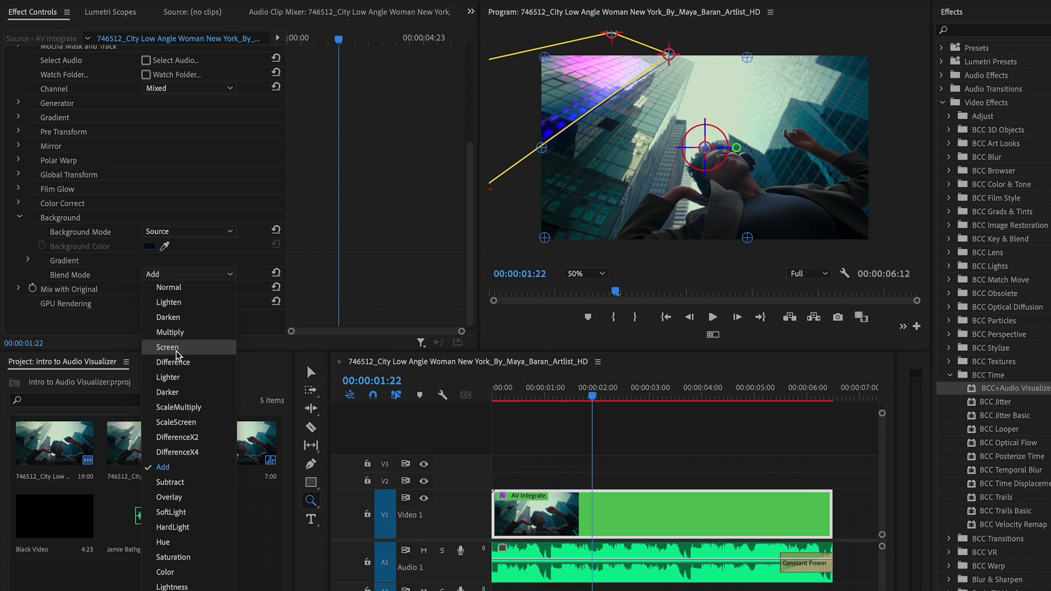
pyautogui.click(176, 348)
pyautogui.moveTo(148, 290); pyautogui.dragTo(158, 290)
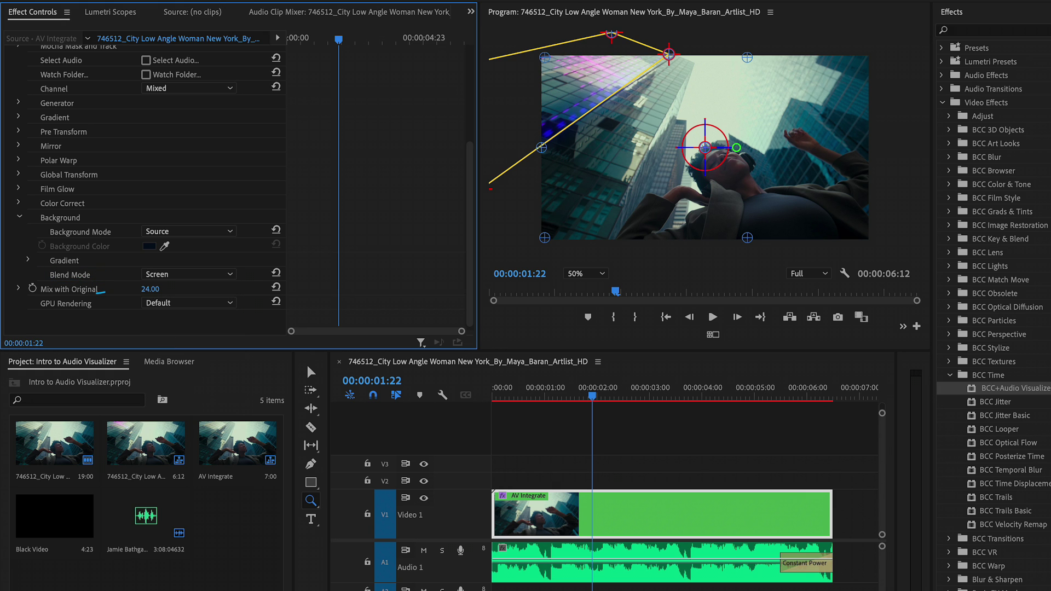
# - Collapse the waveform effect and turn the cyan ring visualizer back on
pyautogui.scroll(5, 137, 191)
pyautogui.click(9, 125)
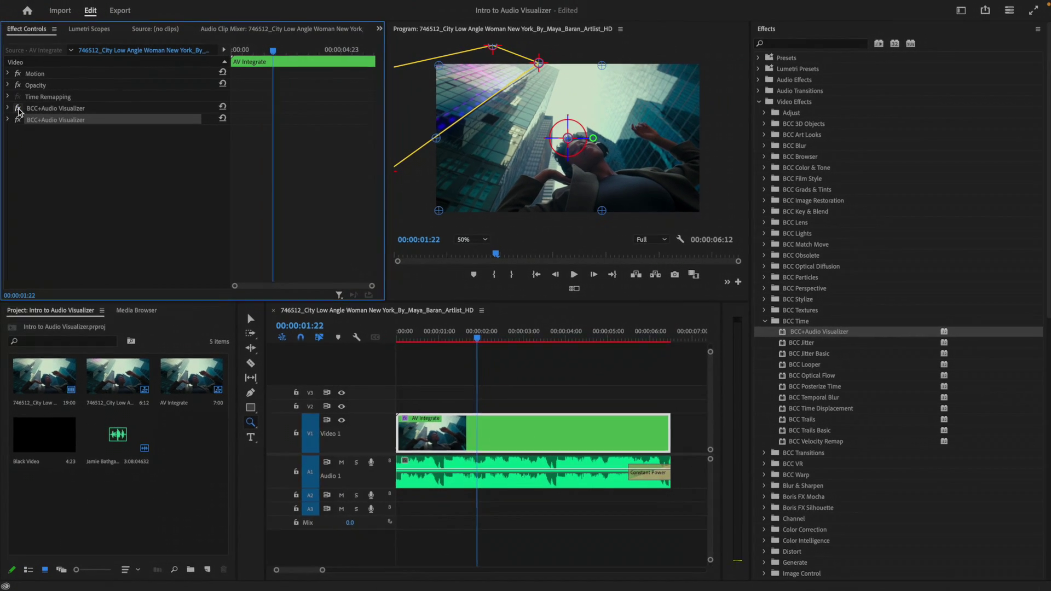
pyautogui.click(1008, 31)
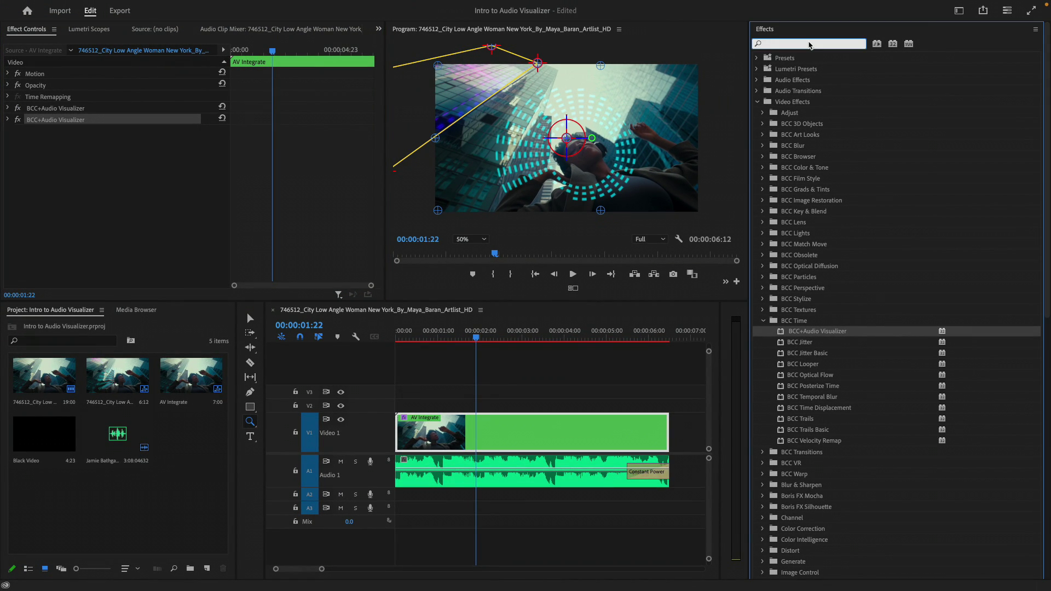
# - Search Effects for 'looks' and apply BCC+Looks to the city clip
pyautogui.write('looks')
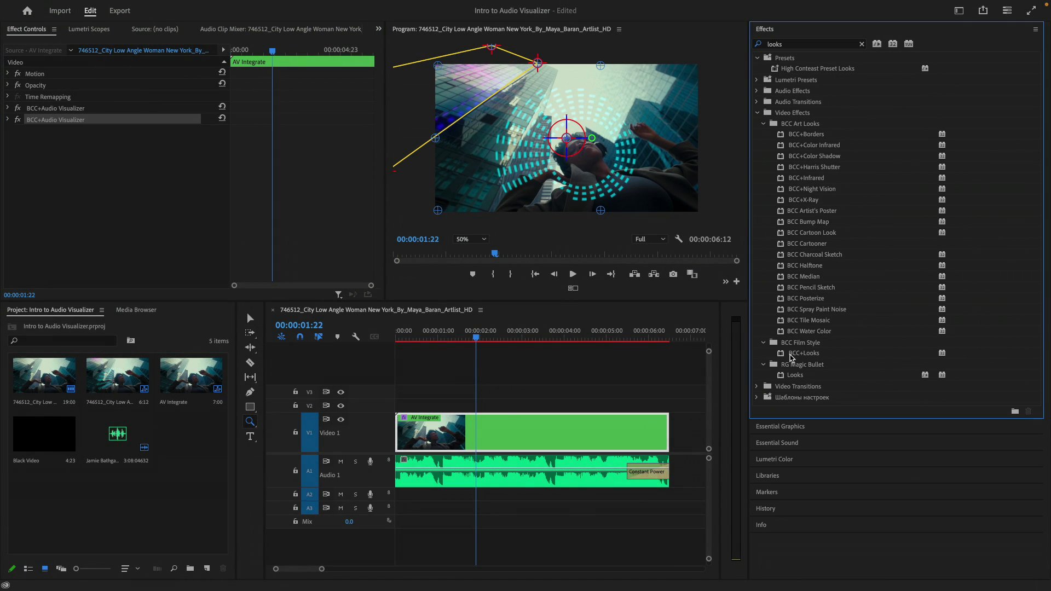
pyautogui.click(791, 355)
pyautogui.moveTo(613, 367); pyautogui.dragTo(553, 430)
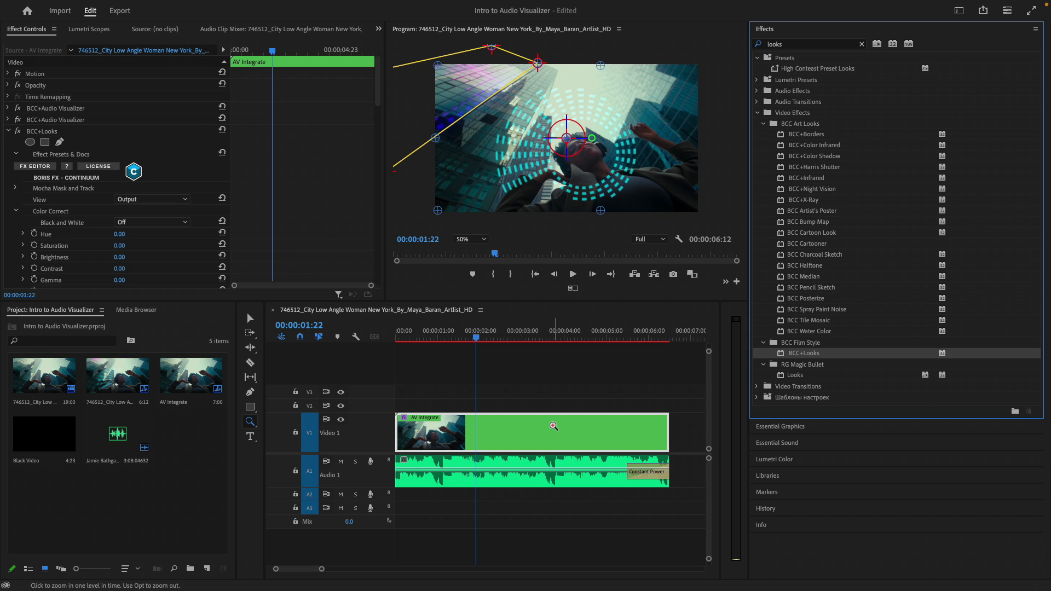
# - Apply the Early Sunset look with Grain enabled and set to Monochrome in the FX Editor
pyautogui.click(39, 167)
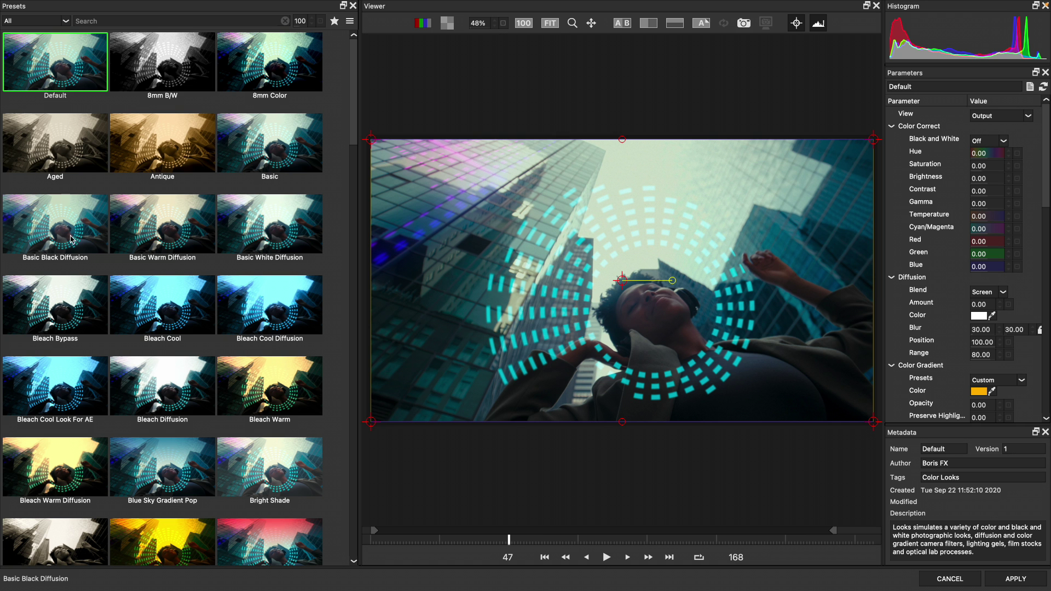
pyautogui.scroll(-3, 77, 246)
pyautogui.scroll(-5, 110, 296)
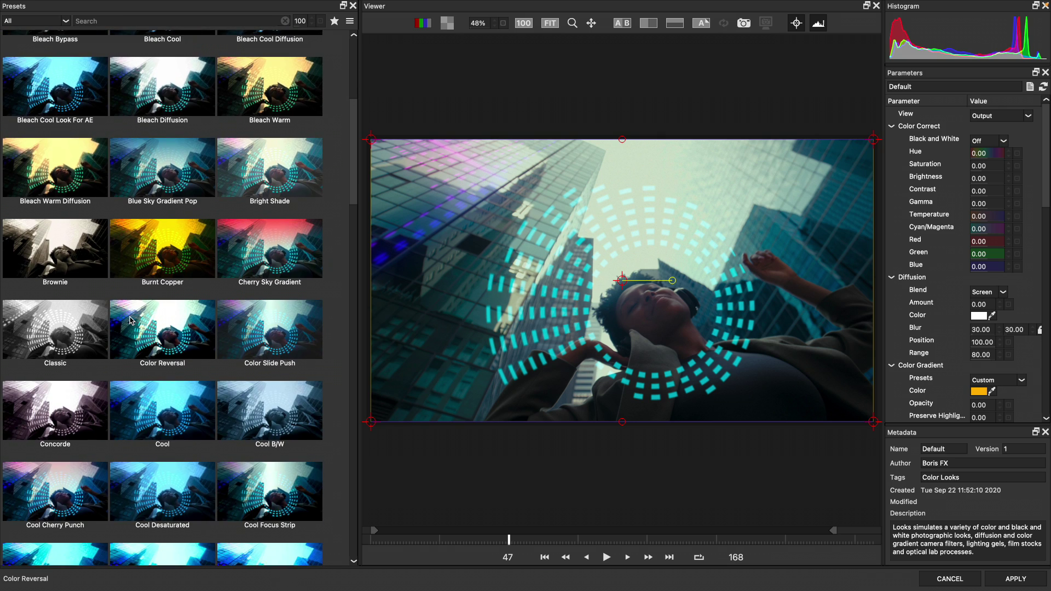
pyautogui.scroll(-15, 131, 320)
pyautogui.click(85, 294)
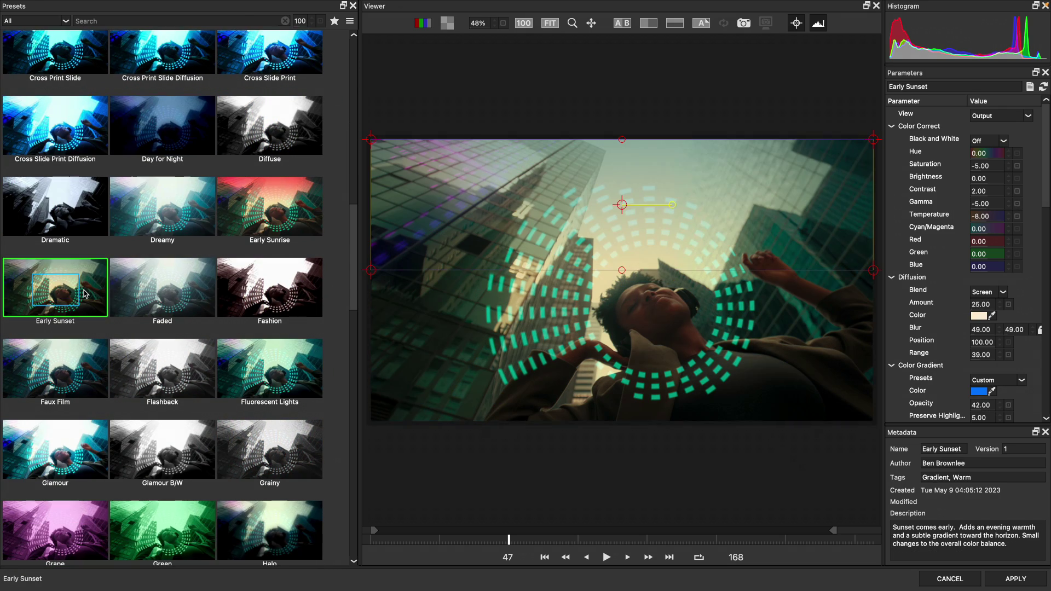
pyautogui.scroll(-8, 917, 321)
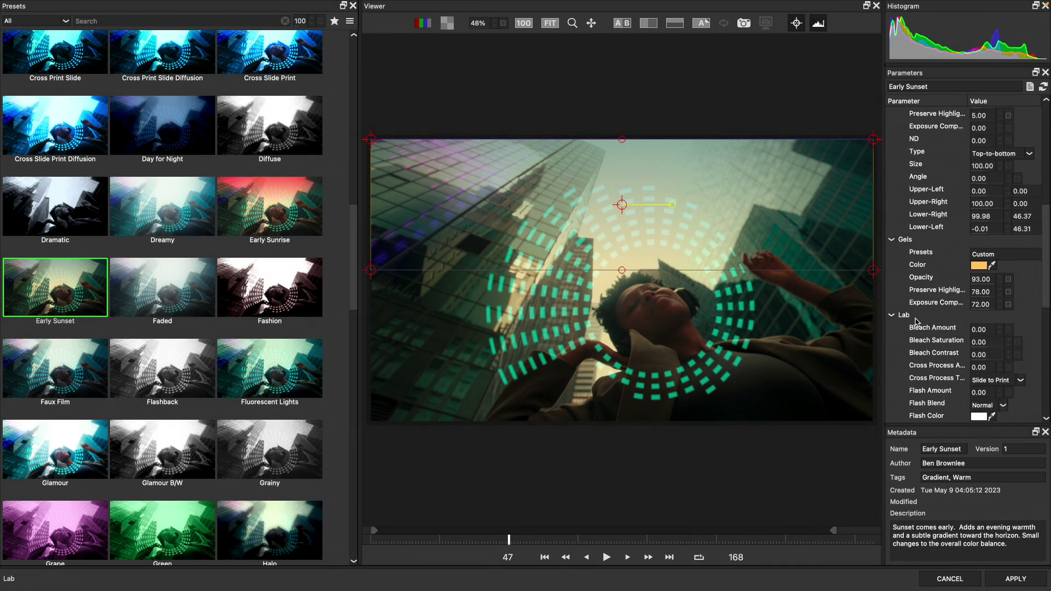
pyautogui.scroll(-7, 917, 322)
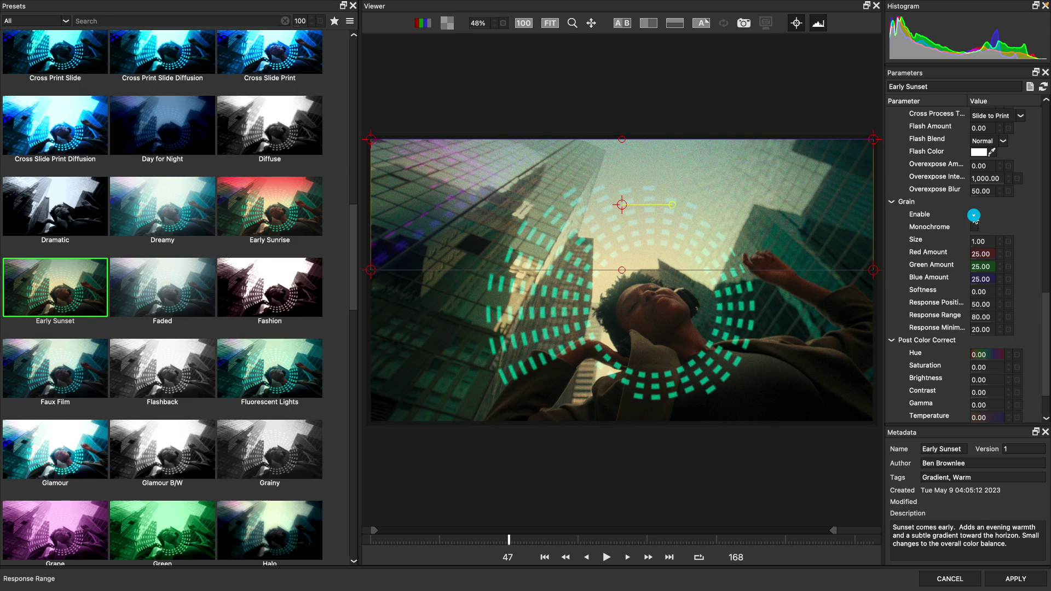
pyautogui.click(974, 216)
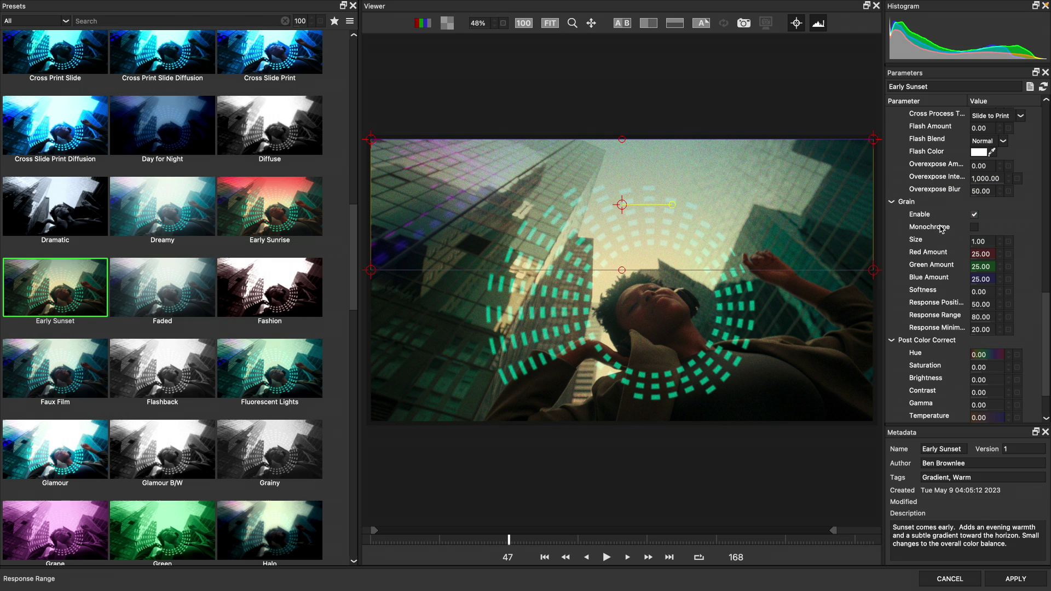
pyautogui.click(975, 227)
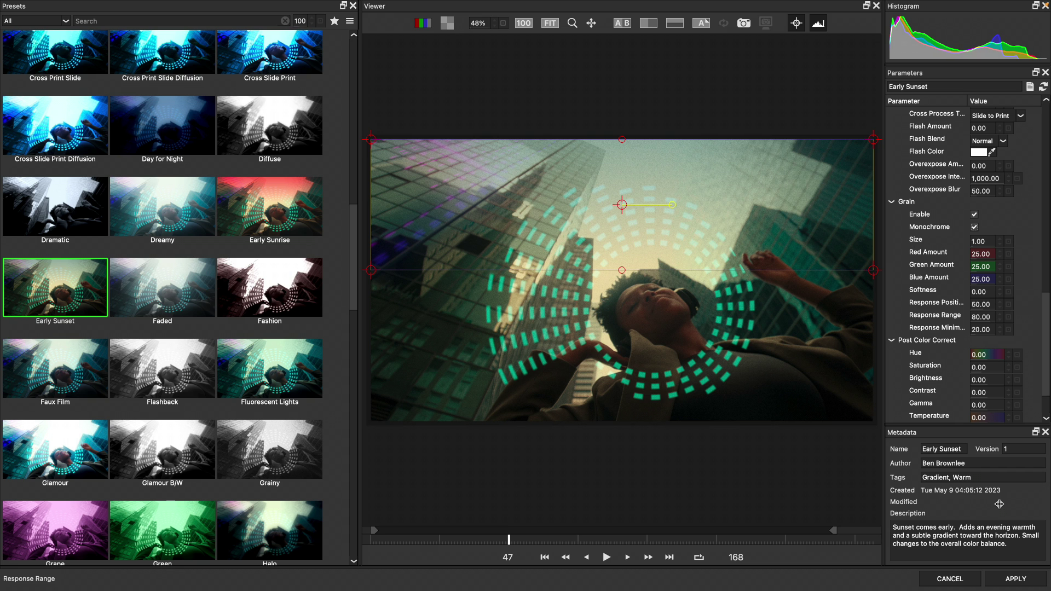
pyautogui.click(1016, 578)
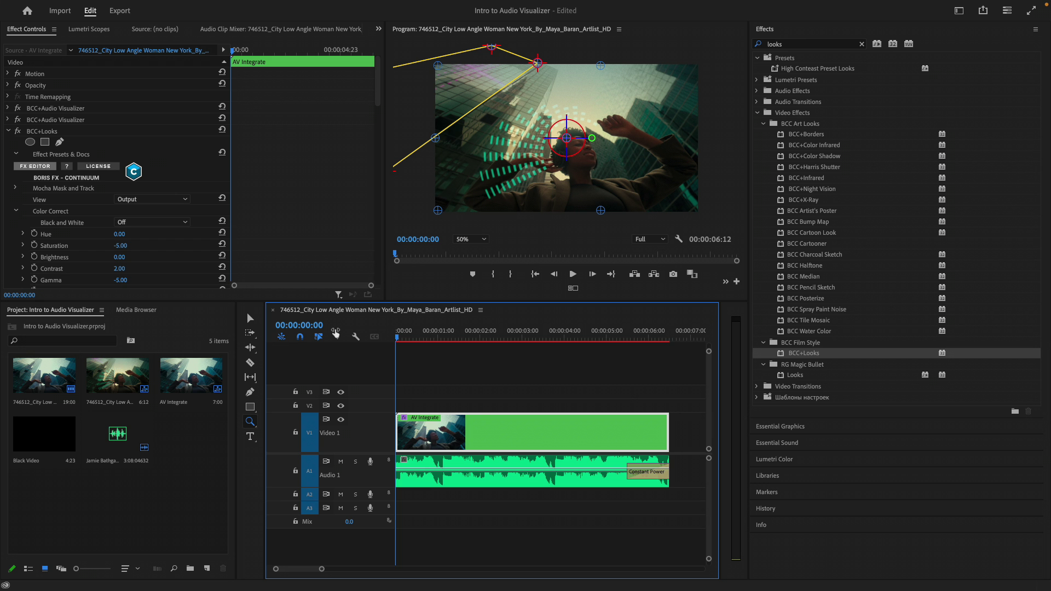